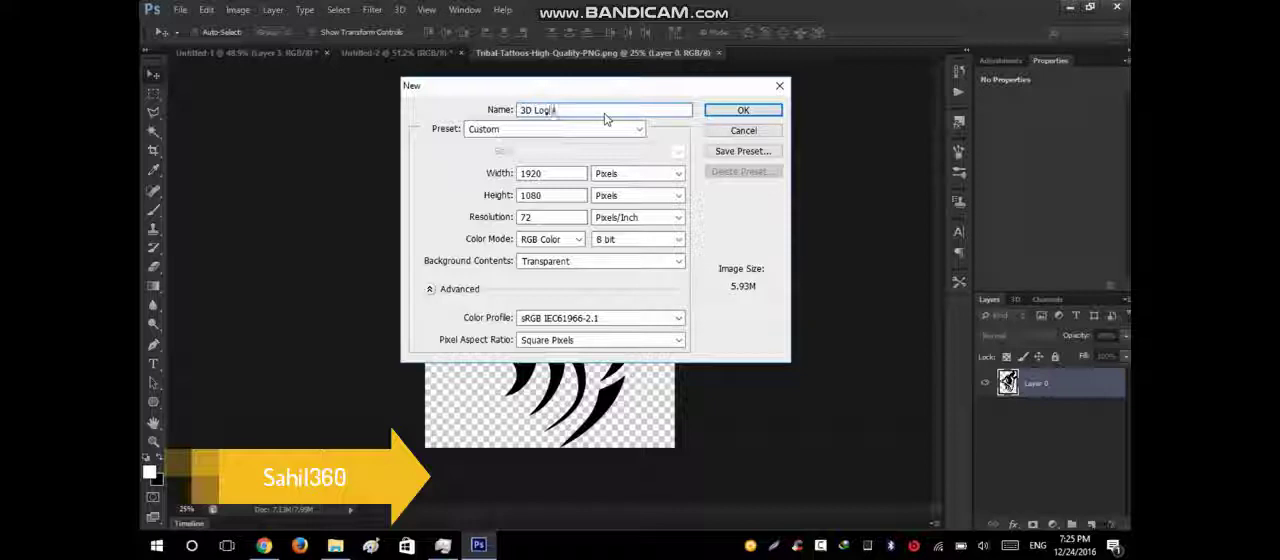
Create a new transparent document named 3D Logo, 1920 by 1080 pixels at 72 pixels/inch in RGB Color.
{"action": "type", "text": "o"}
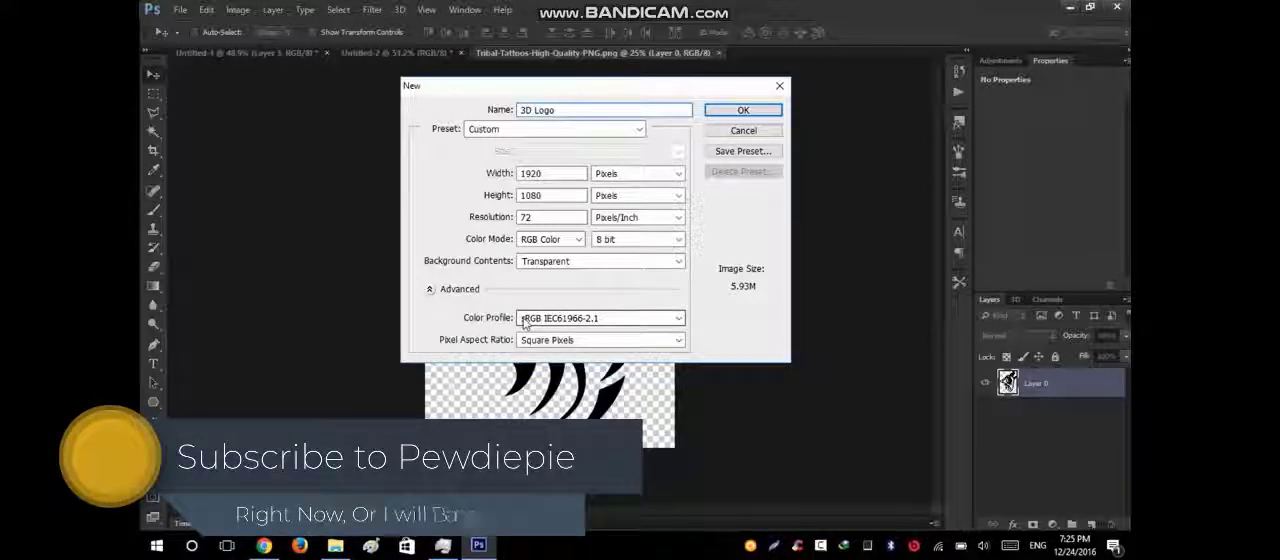
{"action": "left_click_drag", "start_coordinate": [544, 88], "coordinate": [529, 125]}
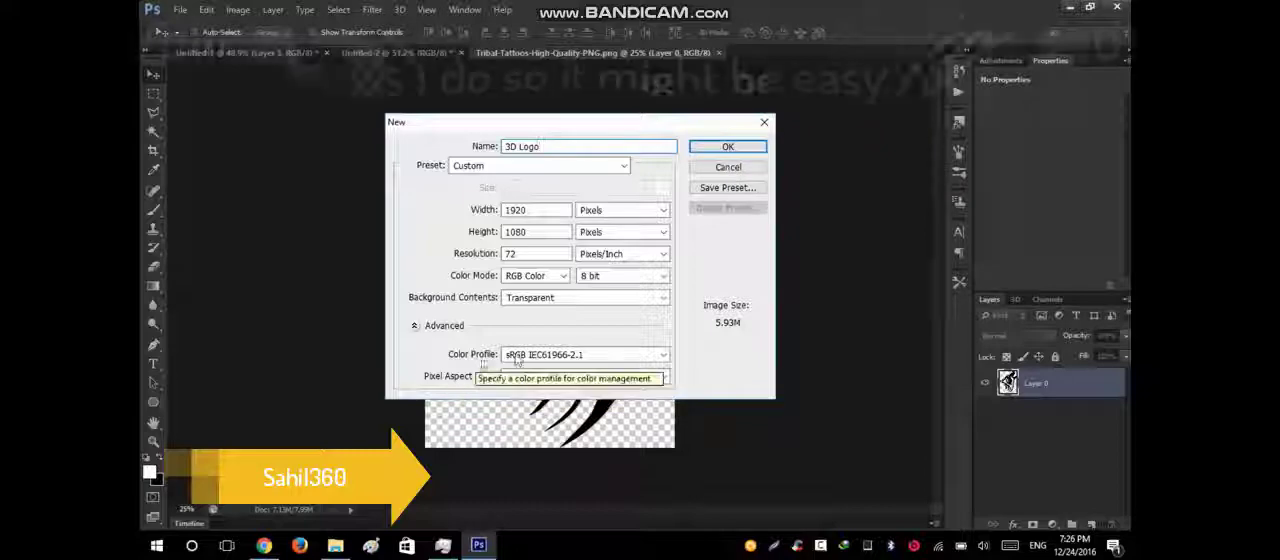
{"action": "left_click", "coordinate": [728, 148]}
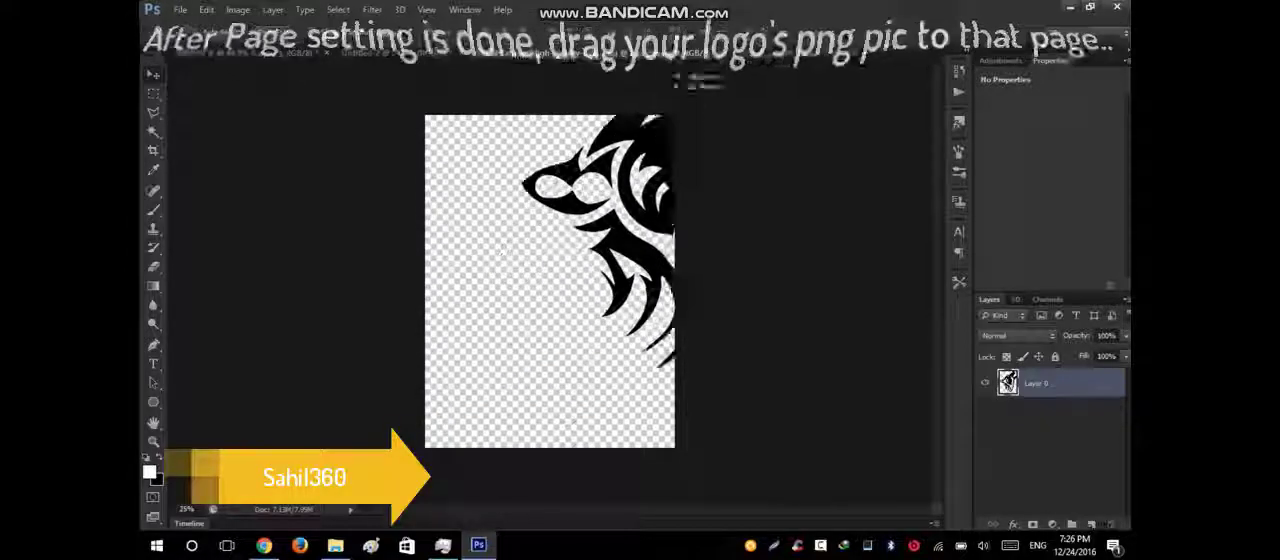
Bring the wolf tattoo graphic into the 3D Logo document and scale it proportionally to about 42.4%.
{"action": "left_click_drag", "start_coordinate": [668, 96], "coordinate": [535, 233]}
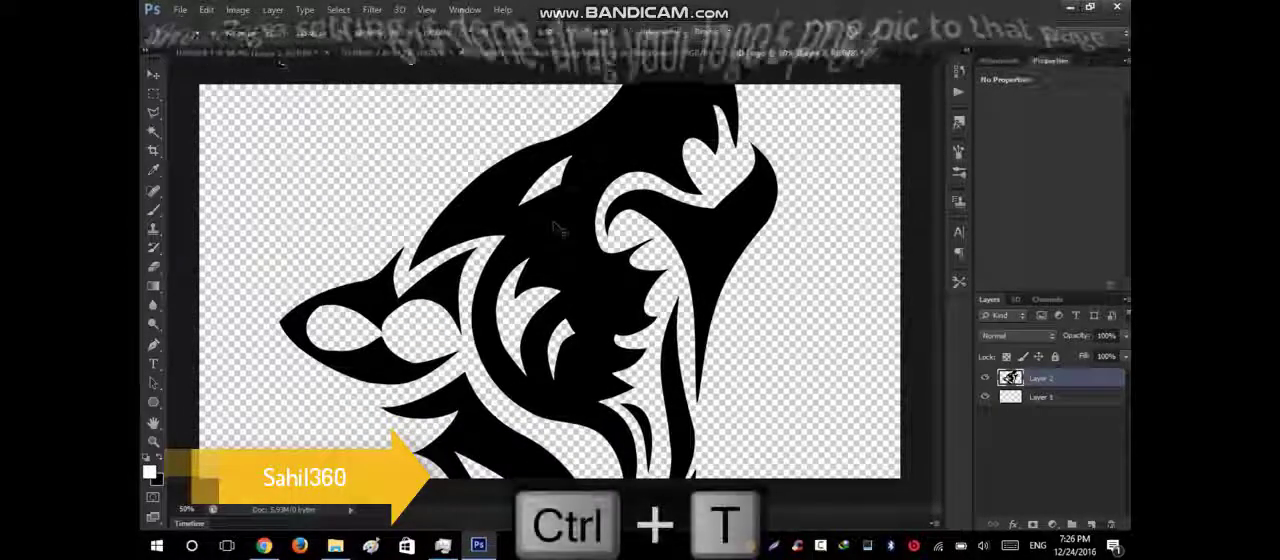
{"action": "key", "text": "ctrl+t"}
{"action": "key", "text": "ctrl+0"}
{"action": "left_click_drag", "start_coordinate": [558, 198], "coordinate": [563, 163]}
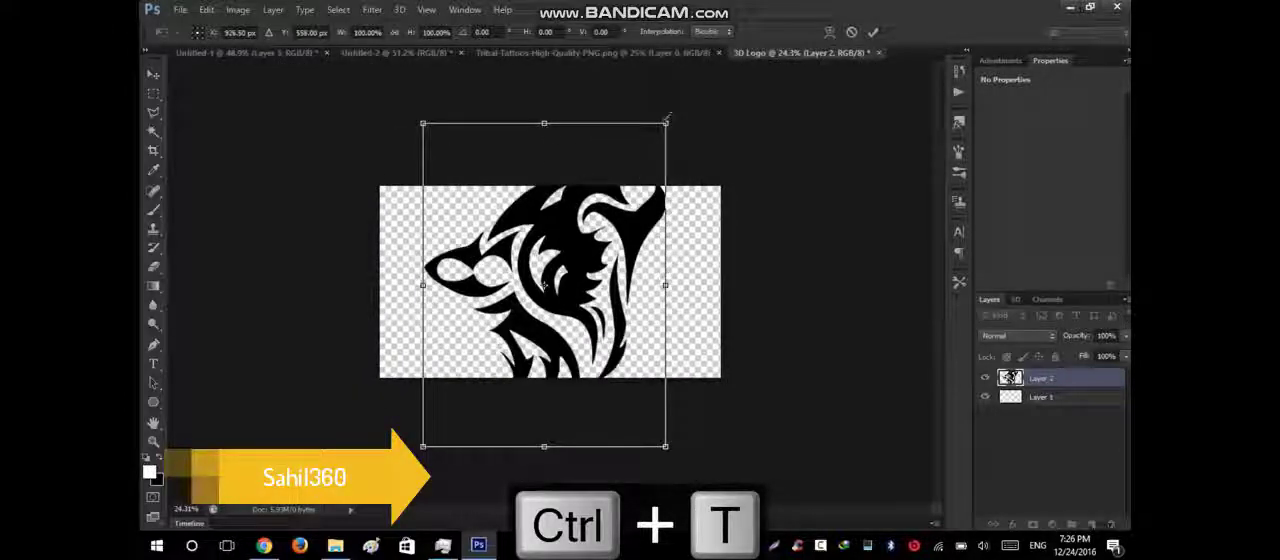
{"action": "left_click_drag", "start_coordinate": [666, 122], "coordinate": [582, 195]}
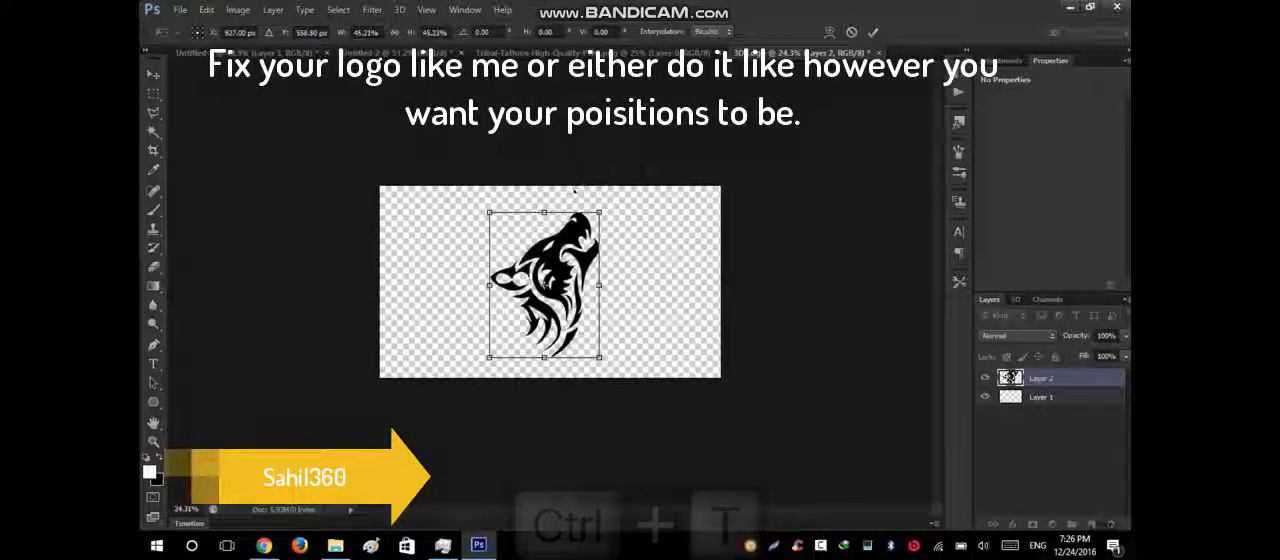
{"action": "scroll", "coordinate": [558, 311], "scroll_direction": "up", "scroll_amount": 5}
{"action": "scroll", "coordinate": [558, 312], "scroll_direction": "down", "scroll_amount": 1}
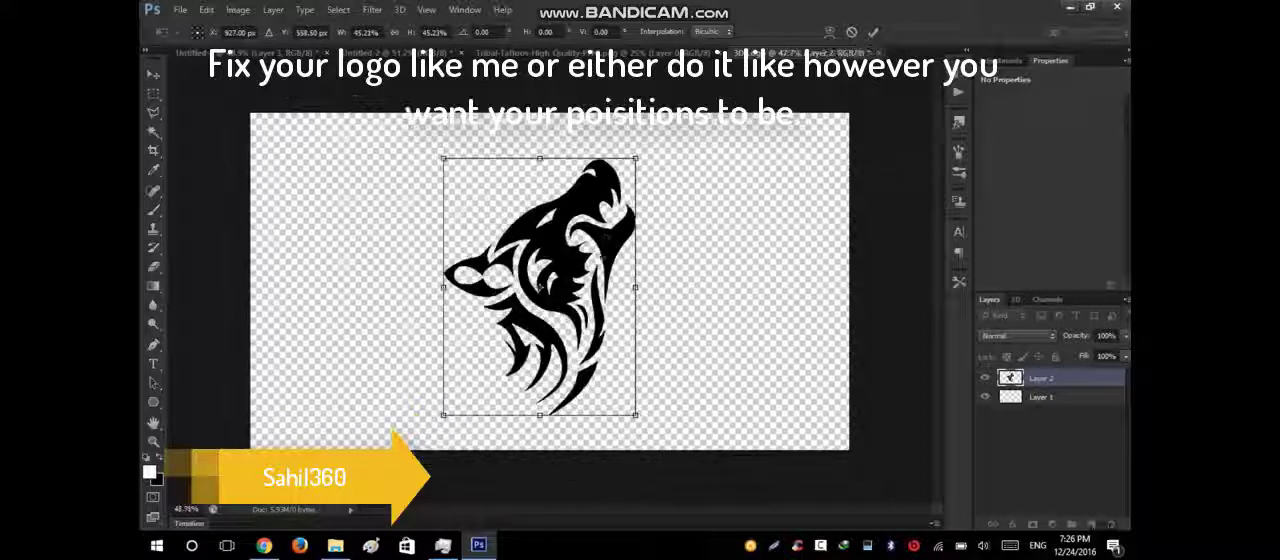
{"action": "left_click_drag", "start_coordinate": [636, 158], "coordinate": [627, 166]}
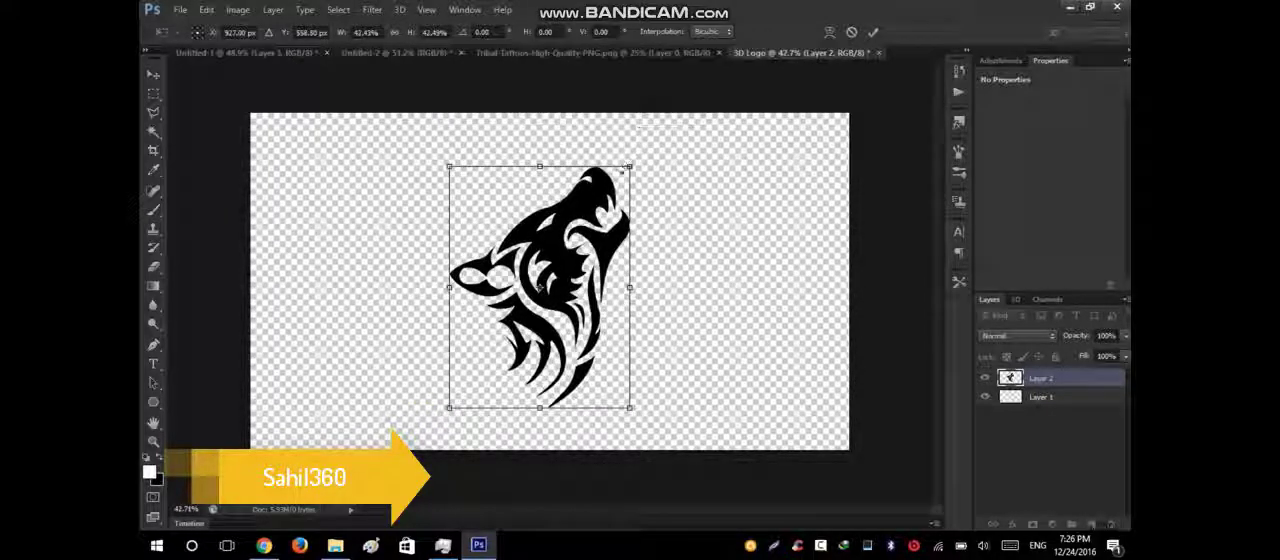
{"action": "key", "text": "Return"}
Enlarge the wolf logo proportionally around its centre to about 108%.
{"action": "scroll", "coordinate": [630, 185], "scroll_direction": "up", "scroll_amount": 1}
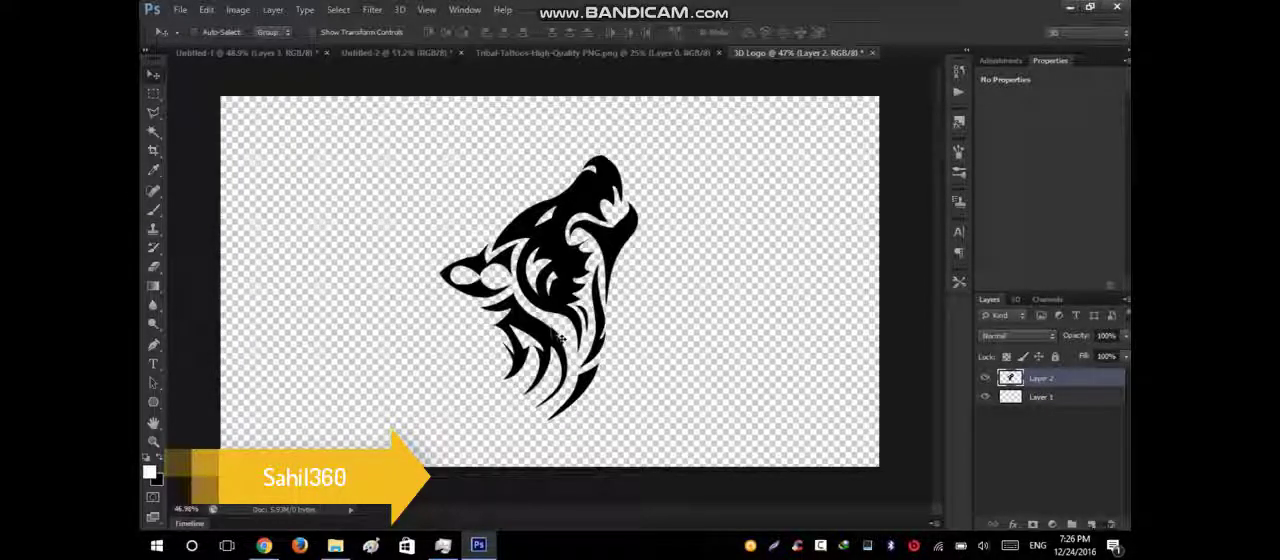
{"action": "key", "text": "ctrl+t"}
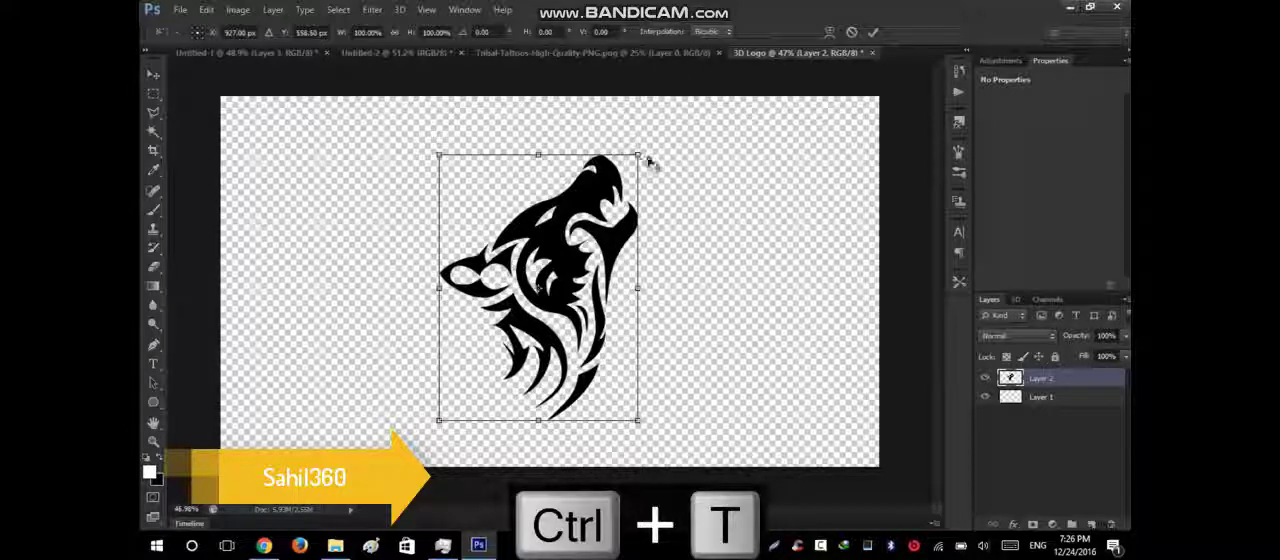
{"action": "mouse_move", "coordinate": [643, 149]}
{"action": "left_mouse_down"}
{"action": "mouse_move", "coordinate": [664, 134]}
{"action": "mouse_move", "coordinate": [646, 144]}
{"action": "left_mouse_up"}
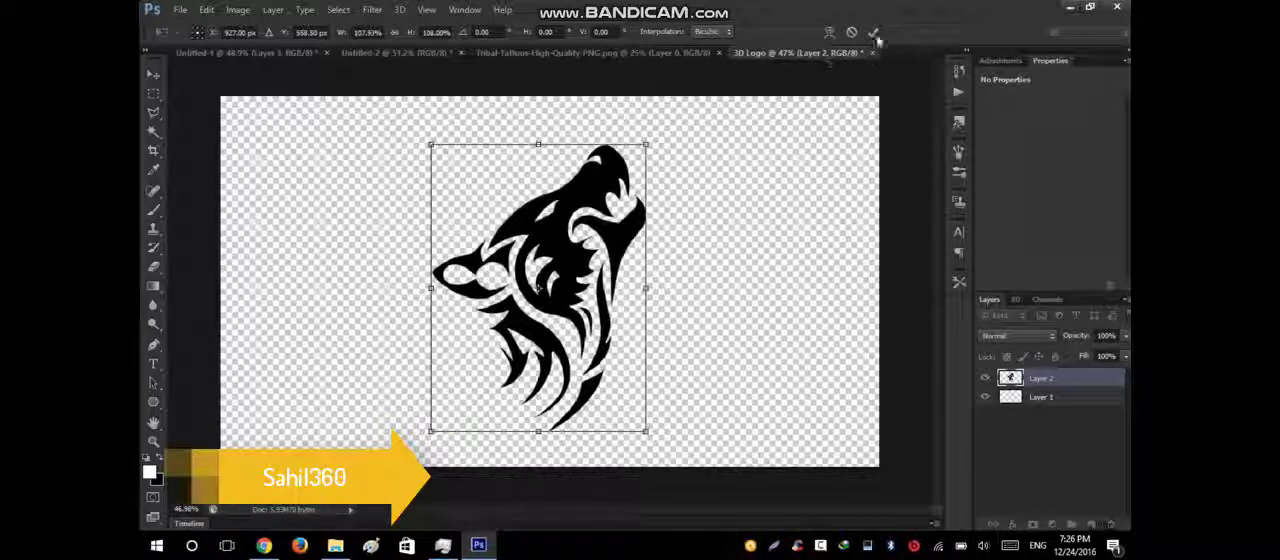
{"action": "key", "text": "Return"}
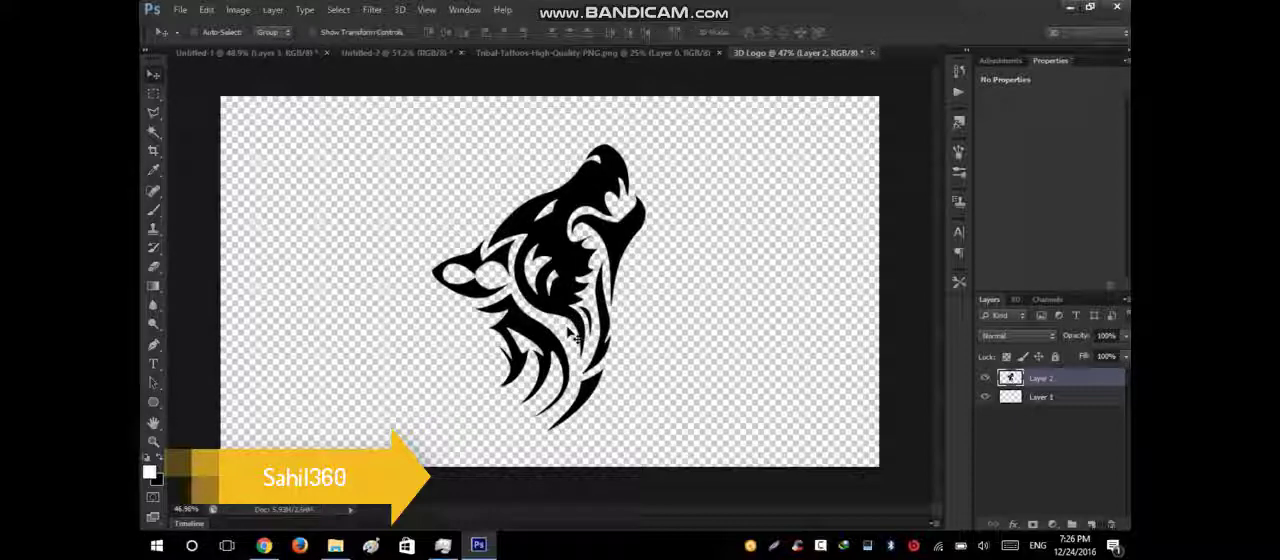
Centre the wolf logo vertically and horizontally on the canvas, leaving nothing selected.
{"action": "left_click_drag", "start_coordinate": [569, 329], "coordinate": [571, 327]}
{"action": "key", "text": "ctrl+alt+z"}
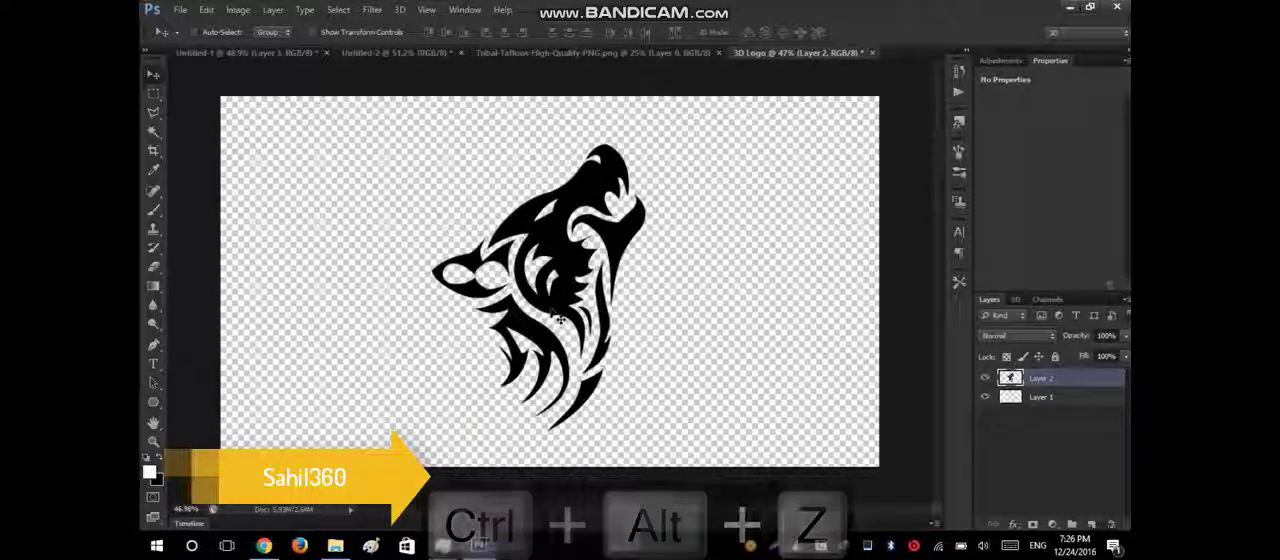
{"action": "key", "text": "ctrl+a"}
{"action": "left_click", "coordinate": [498, 37]}
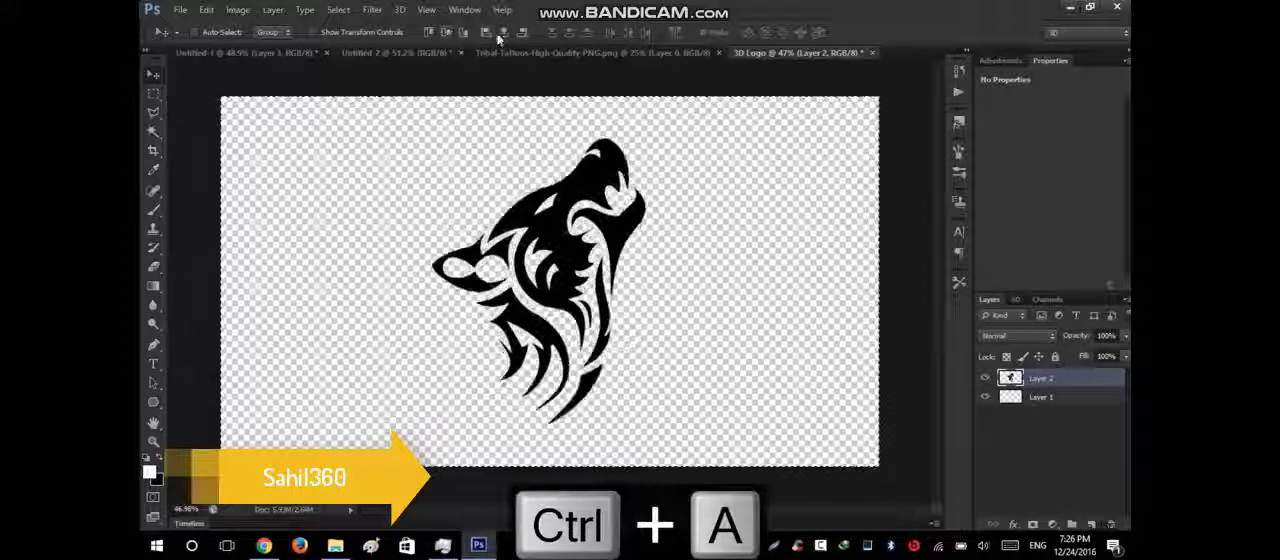
{"action": "left_click", "coordinate": [501, 34]}
{"action": "key", "text": "ctrl+d"}
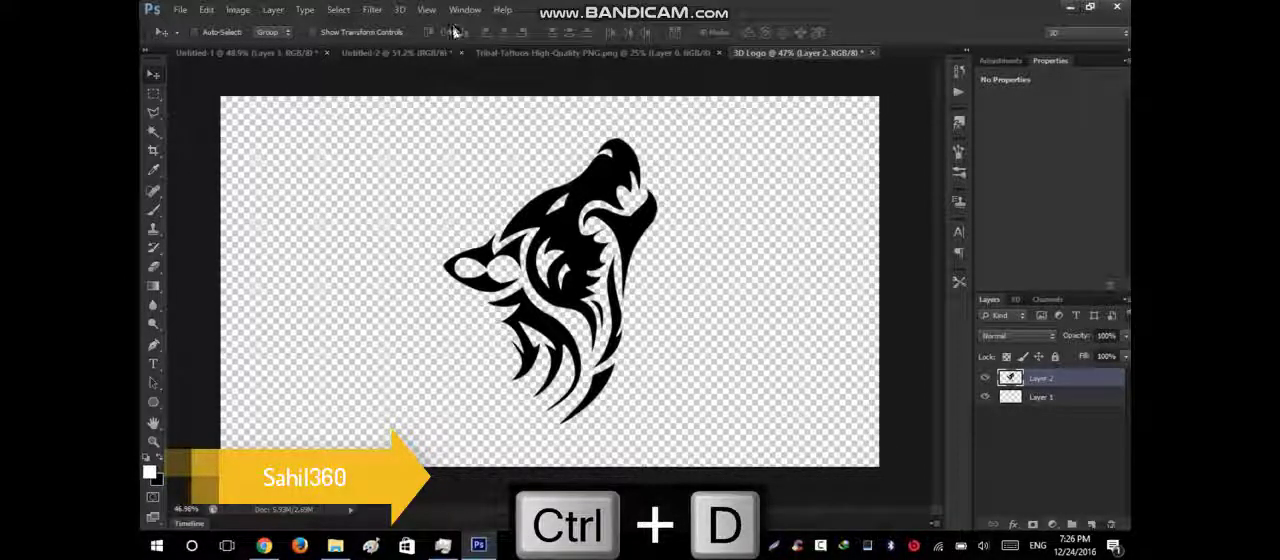
{"action": "key", "text": "ctrl+a"}
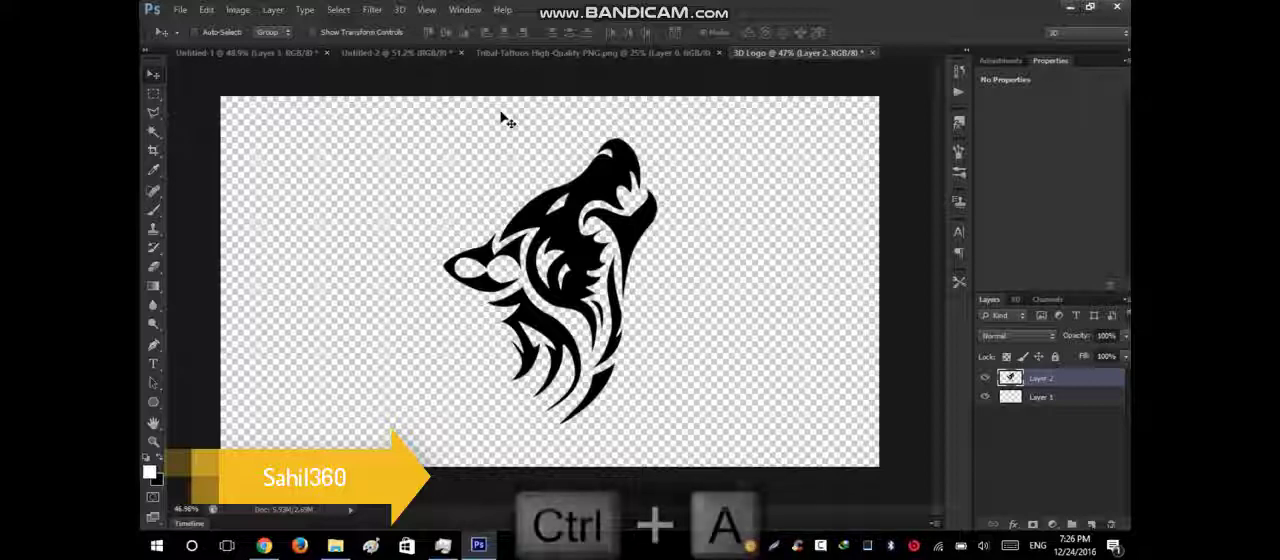
{"action": "left_click", "coordinate": [509, 38]}
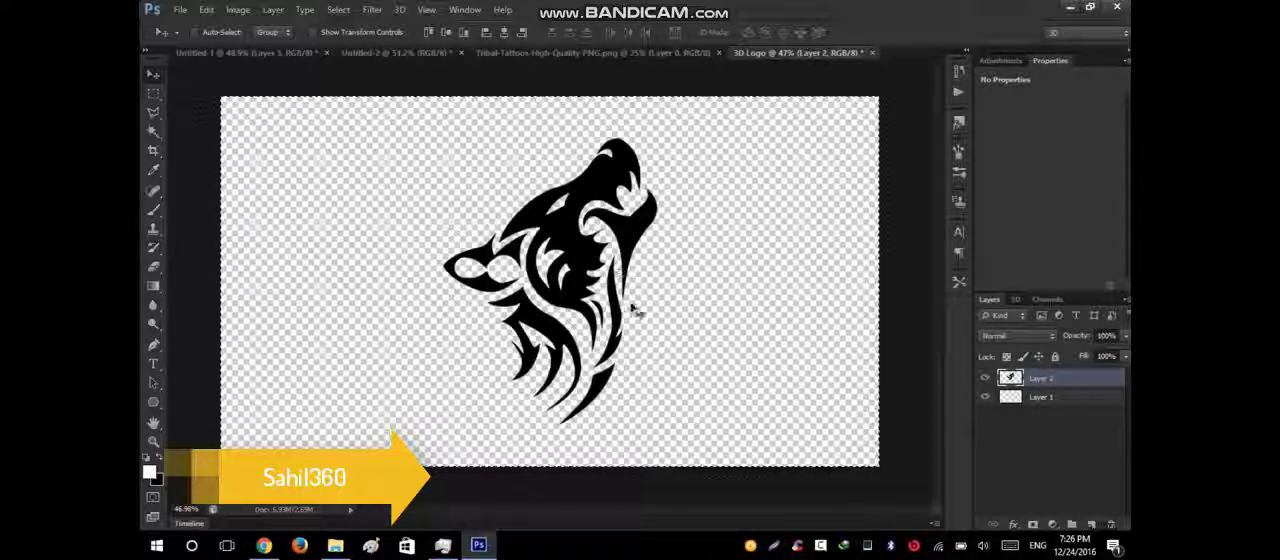
{"action": "key", "text": "ctrl+d"}
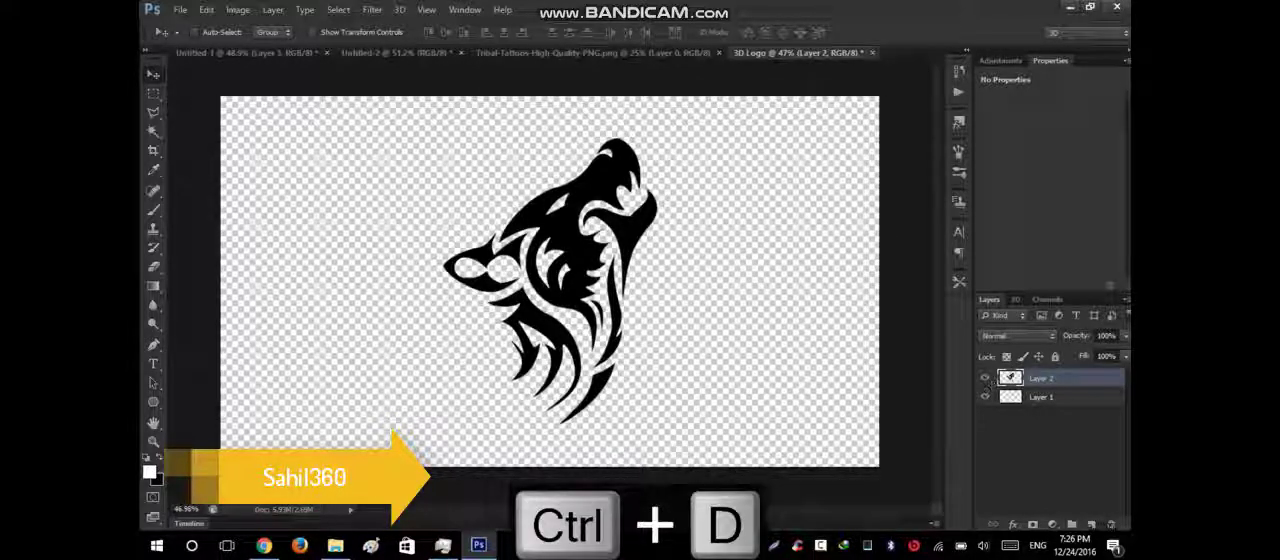
Fill the empty Layer 1 behind the wolf logo with the white foreground colour.
{"action": "left_click", "coordinate": [1031, 399]}
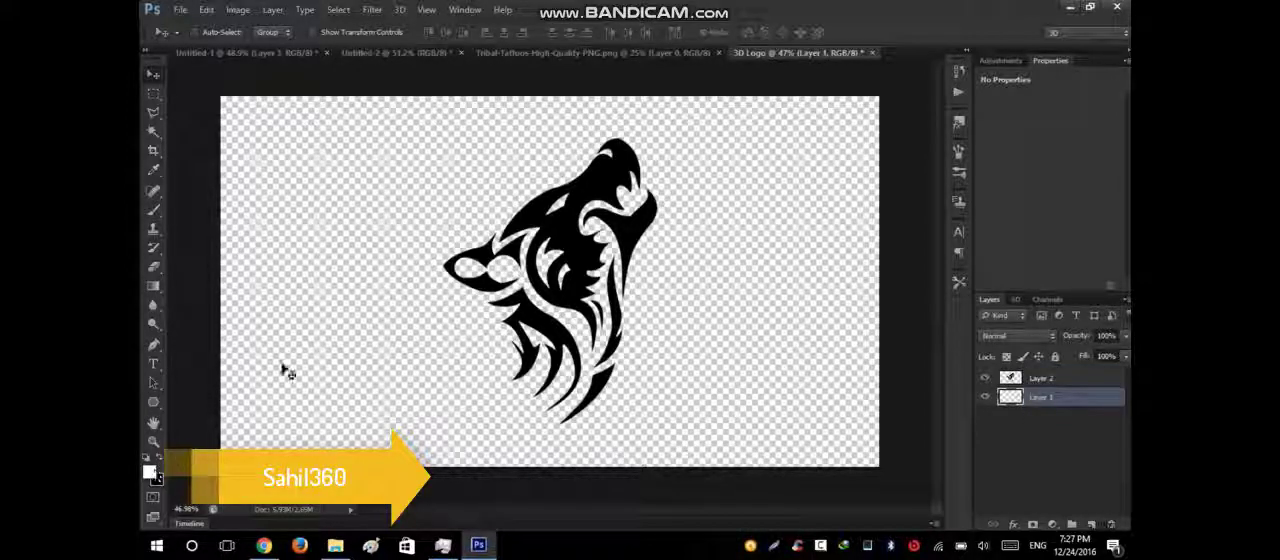
{"action": "key", "text": "alt+BackSpace"}
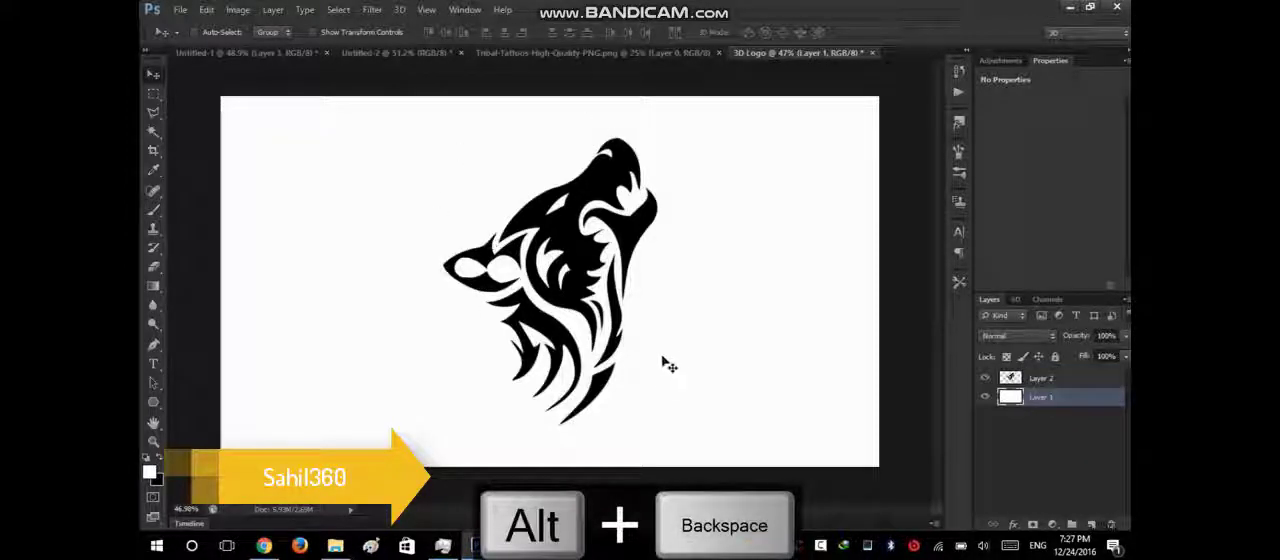
Rename the wolf logo layer to Shape and create a new 3D extrusion from it.
{"action": "left_click", "coordinate": [1020, 381]}
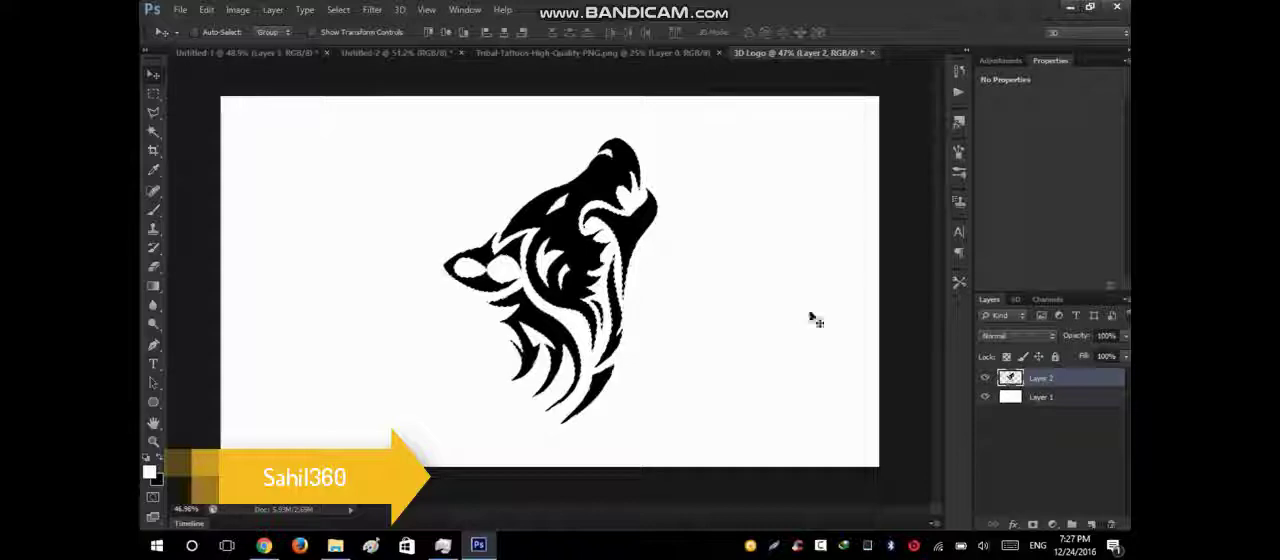
{"action": "key", "text": "ctrl+d"}
{"action": "double_click", "coordinate": [1041, 379]}
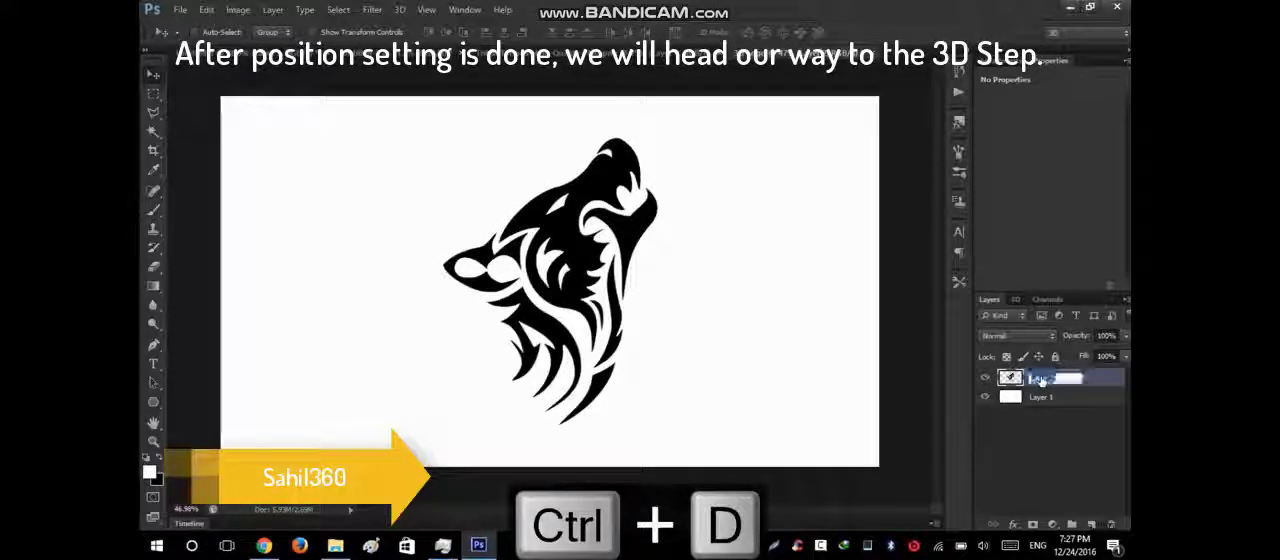
{"action": "type", "text": "Shape"}
{"action": "key", "text": "Return"}
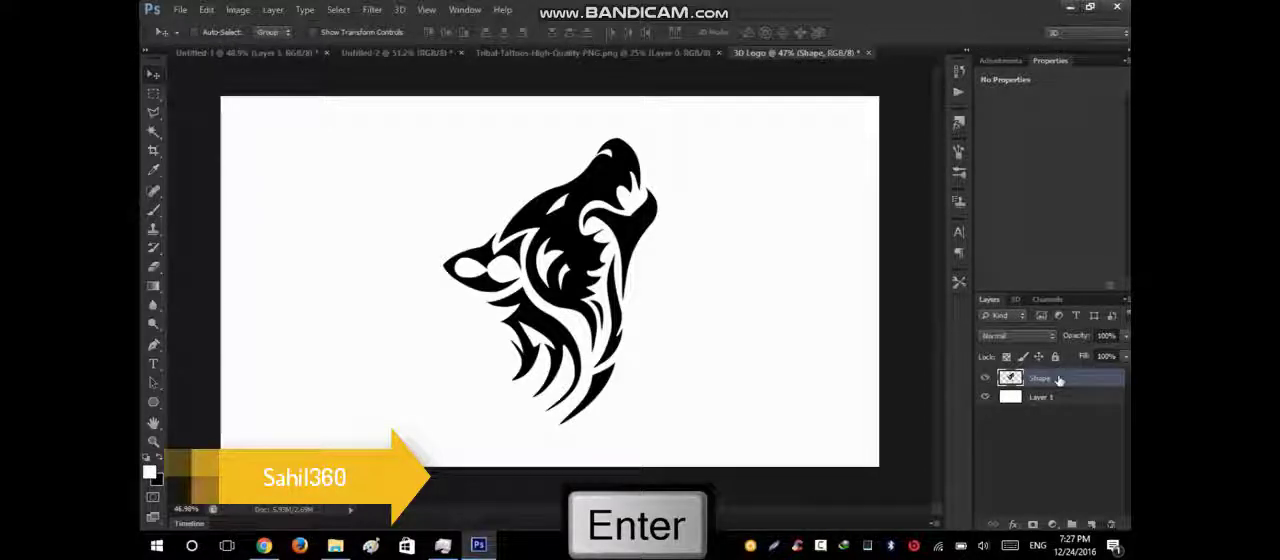
{"action": "right_click", "coordinate": [1058, 381]}
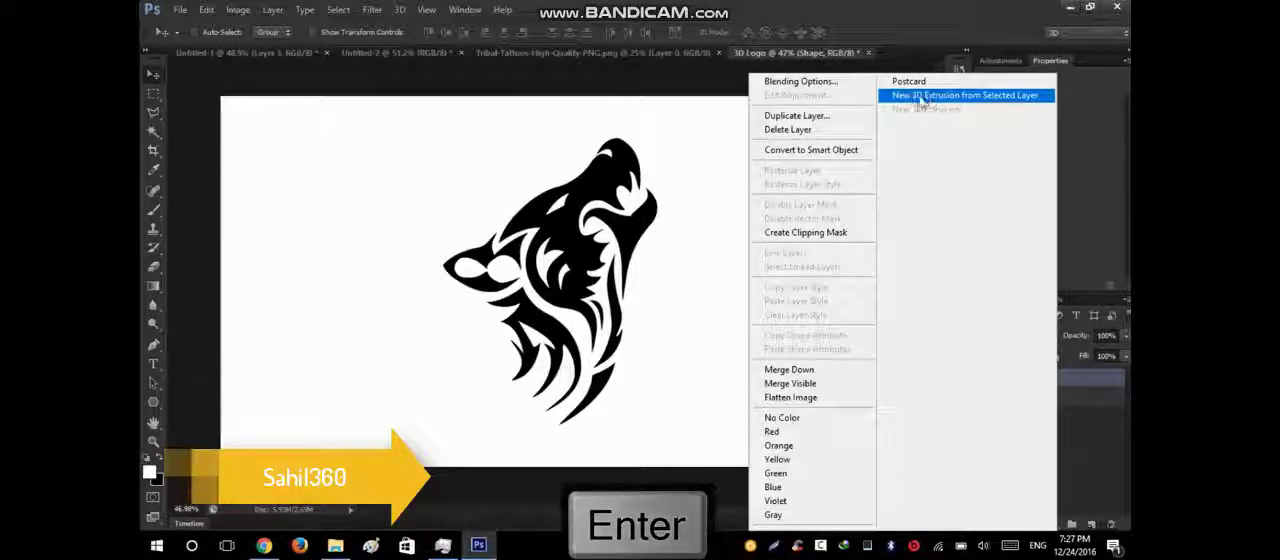
{"action": "left_click", "coordinate": [975, 97]}
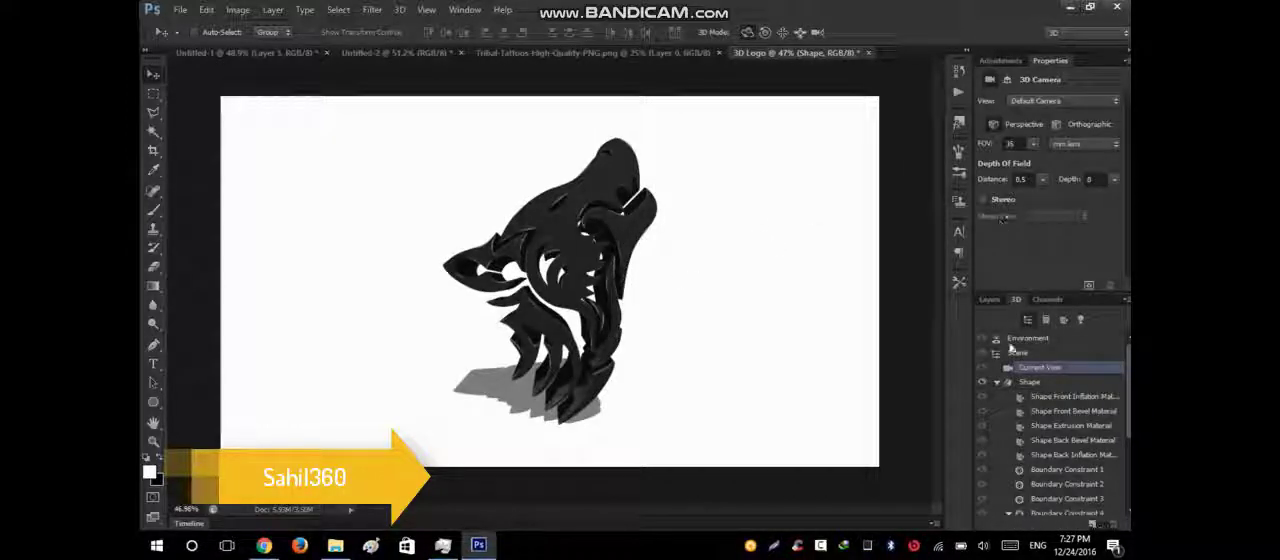
Set the diffuse colour of the Shape Front Inflation Material to blue #009cff.
{"action": "left_click", "coordinate": [1043, 398]}
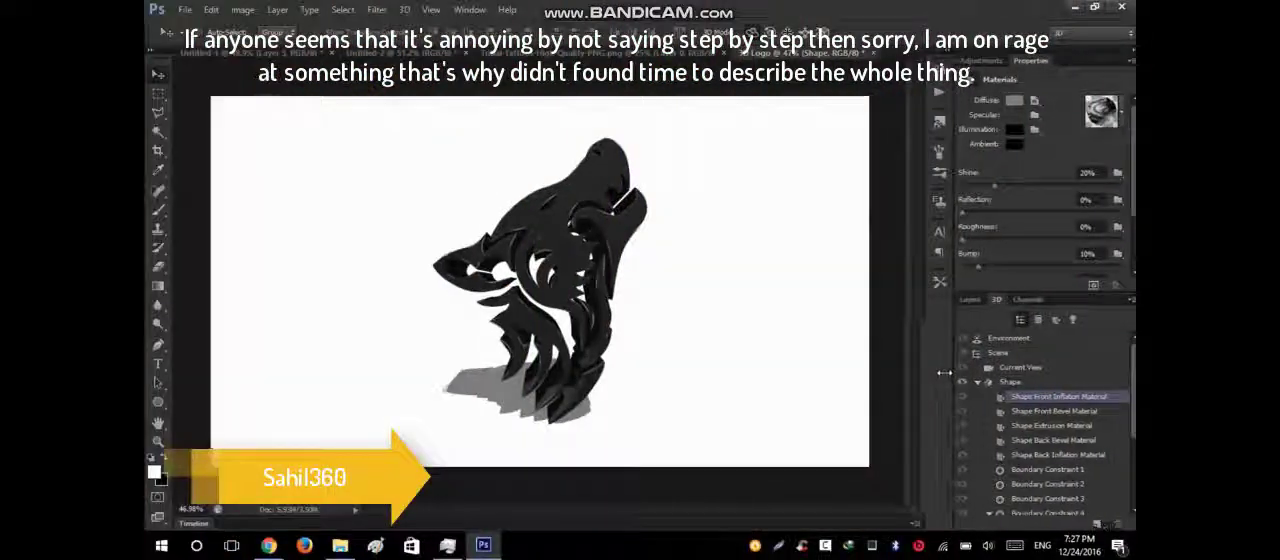
{"action": "left_click", "coordinate": [1007, 102]}
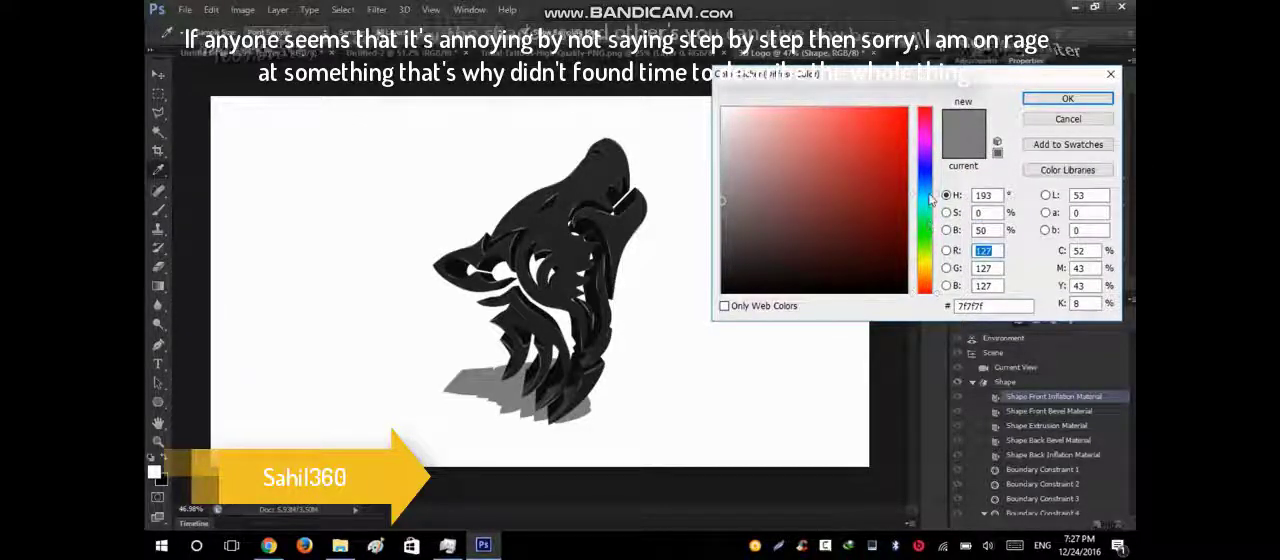
{"action": "left_click_drag", "start_coordinate": [928, 228], "coordinate": [931, 189]}
{"action": "left_click", "coordinate": [906, 108]}
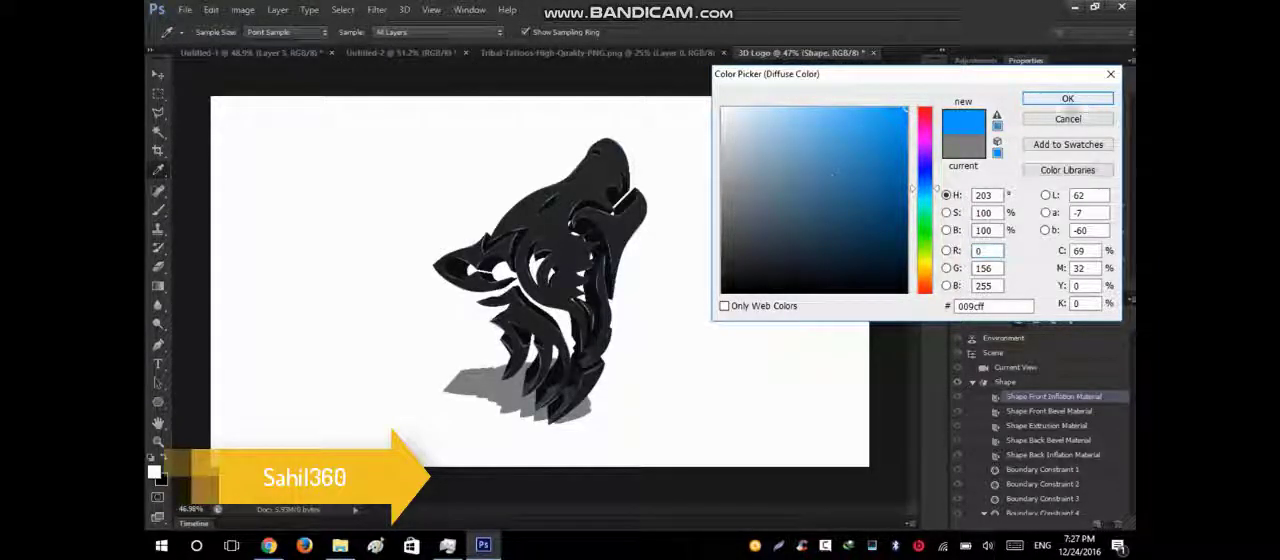
{"action": "left_click", "coordinate": [1068, 101]}
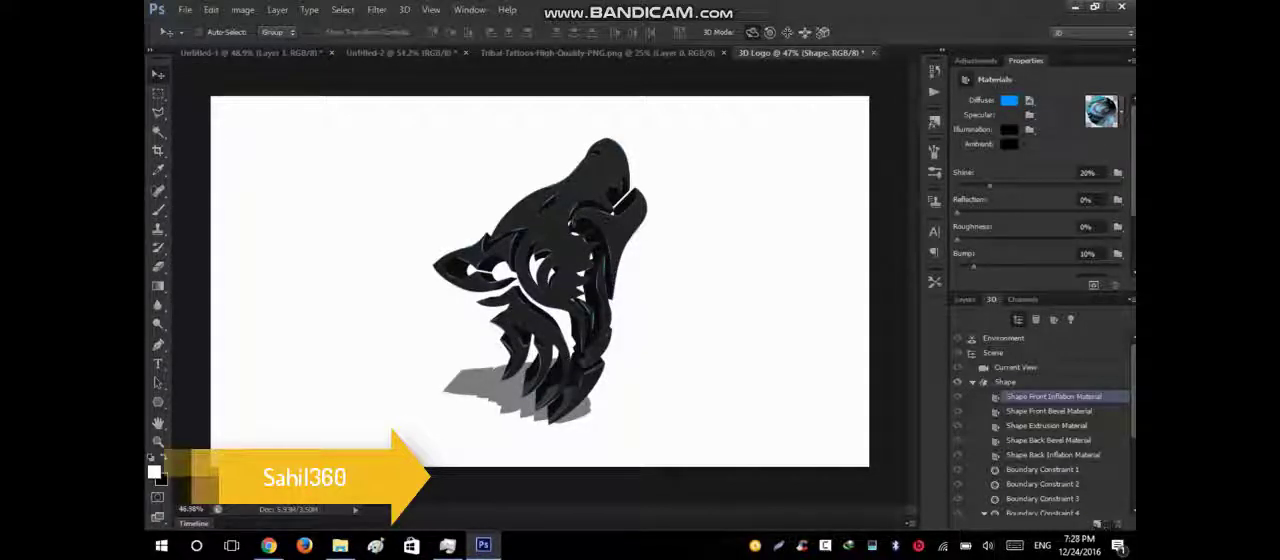
Open the Shape diffuse texture of the 3D layer, hide its only layer, then save and close the texture file.
{"action": "left_click", "coordinate": [966, 300]}
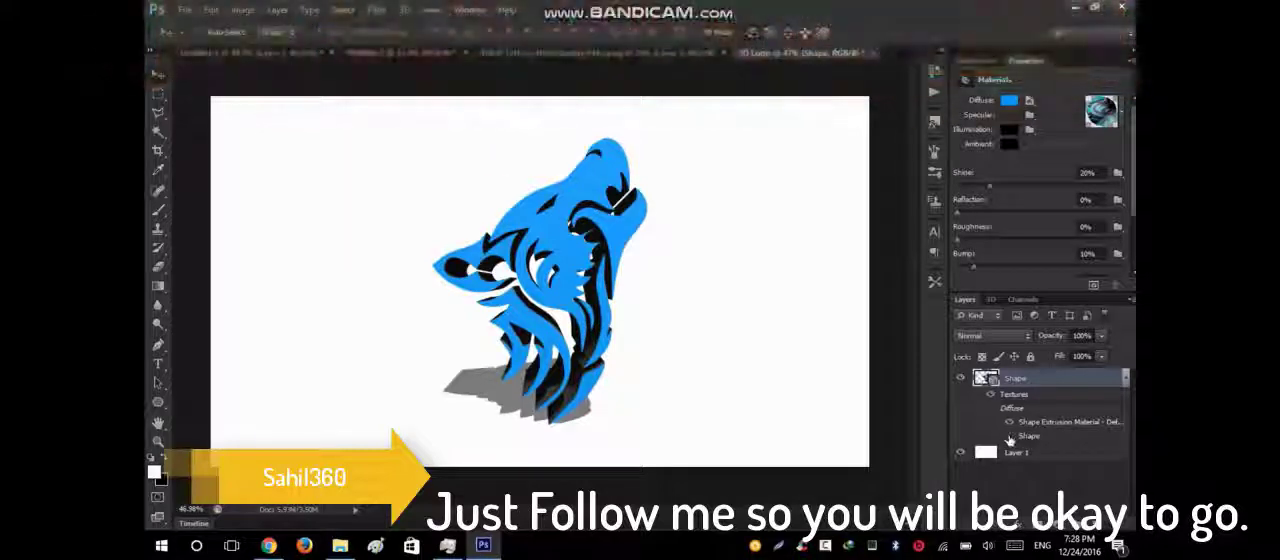
{"action": "double_click", "coordinate": [1013, 440]}
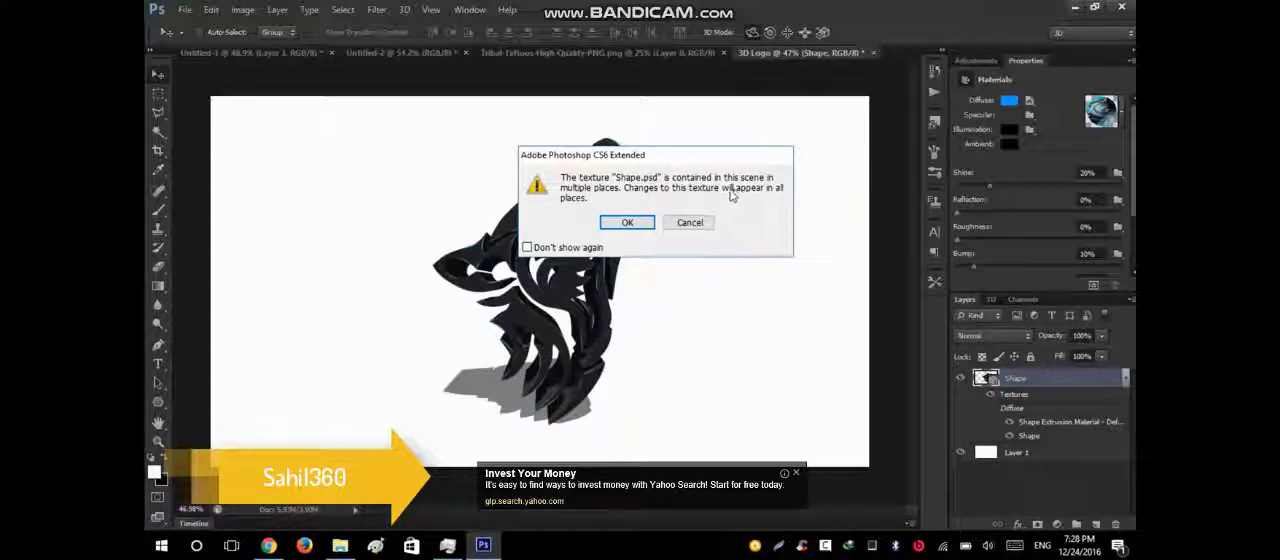
{"action": "left_click", "coordinate": [627, 223]}
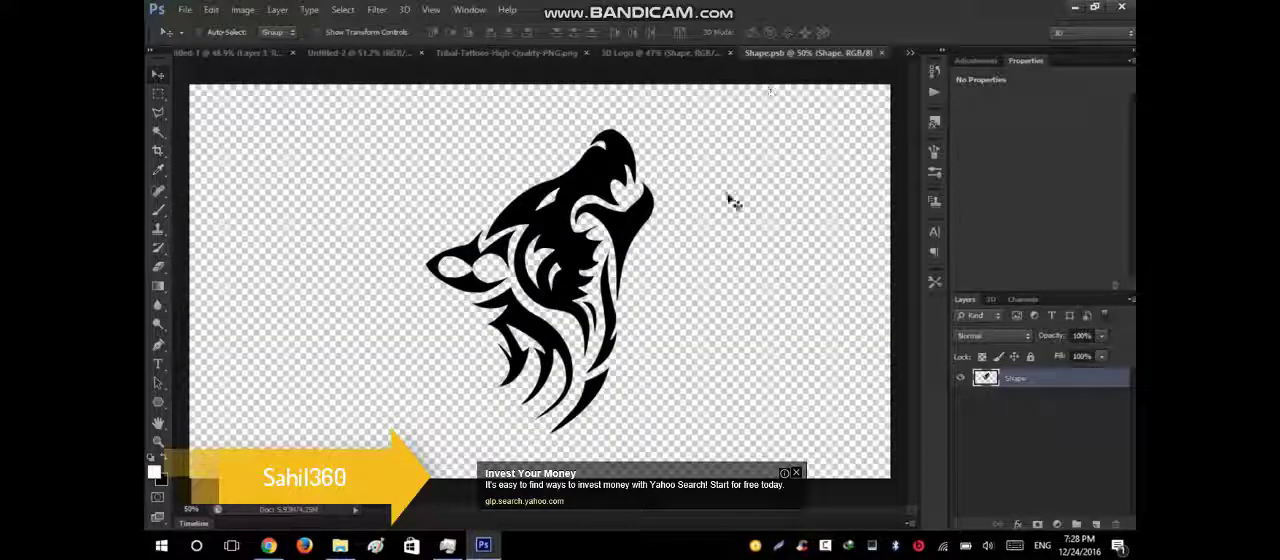
{"action": "left_click", "coordinate": [959, 378]}
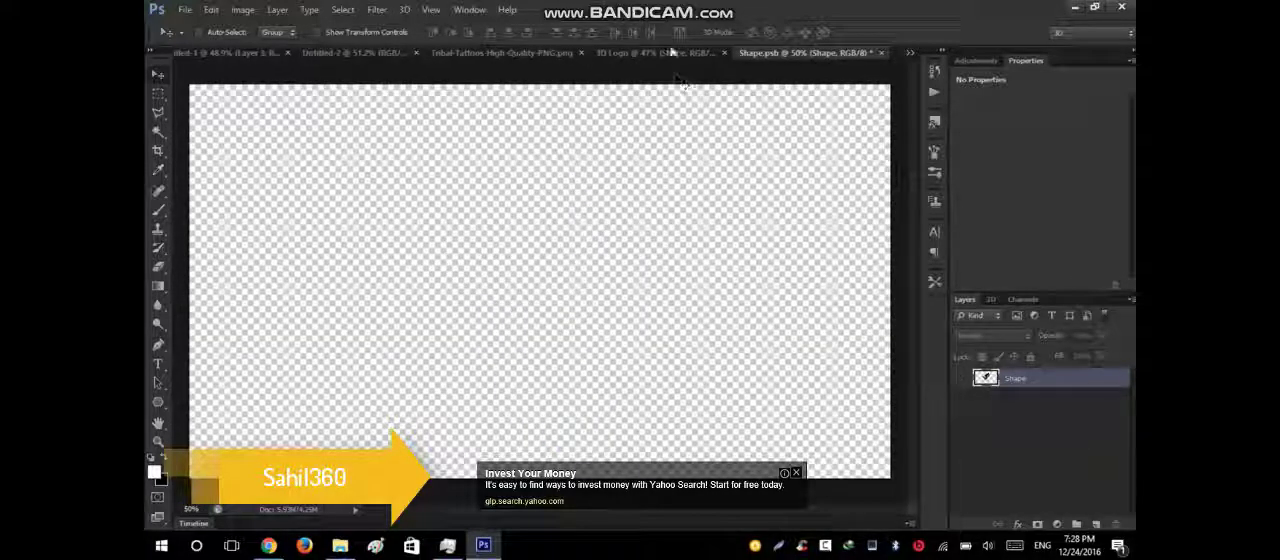
{"action": "key", "text": "ctrl+s"}
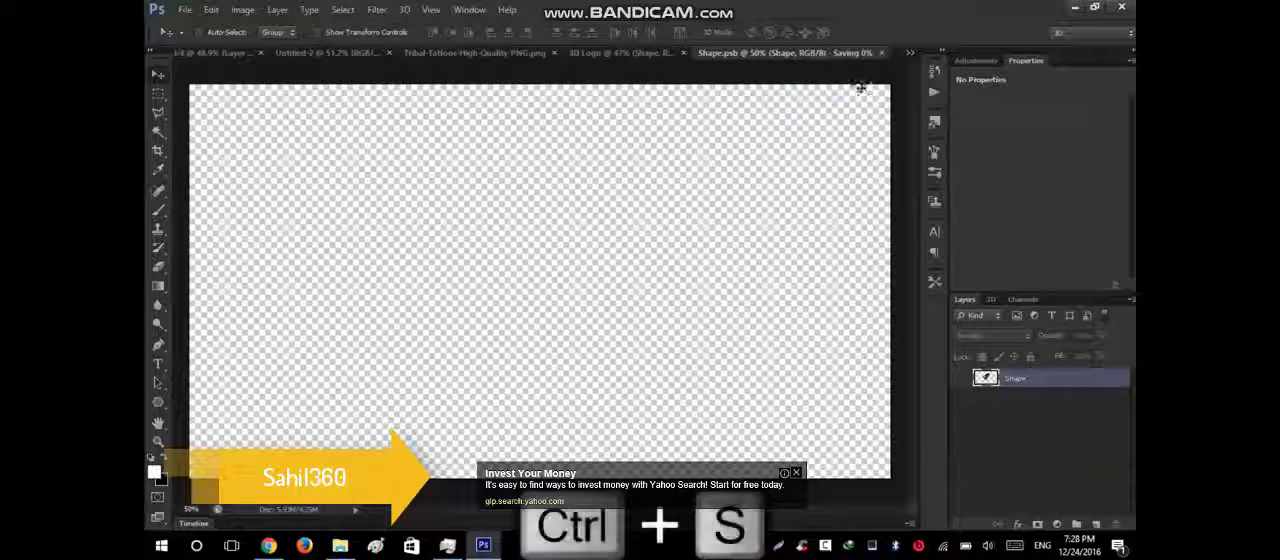
{"action": "left_click", "coordinate": [881, 52]}
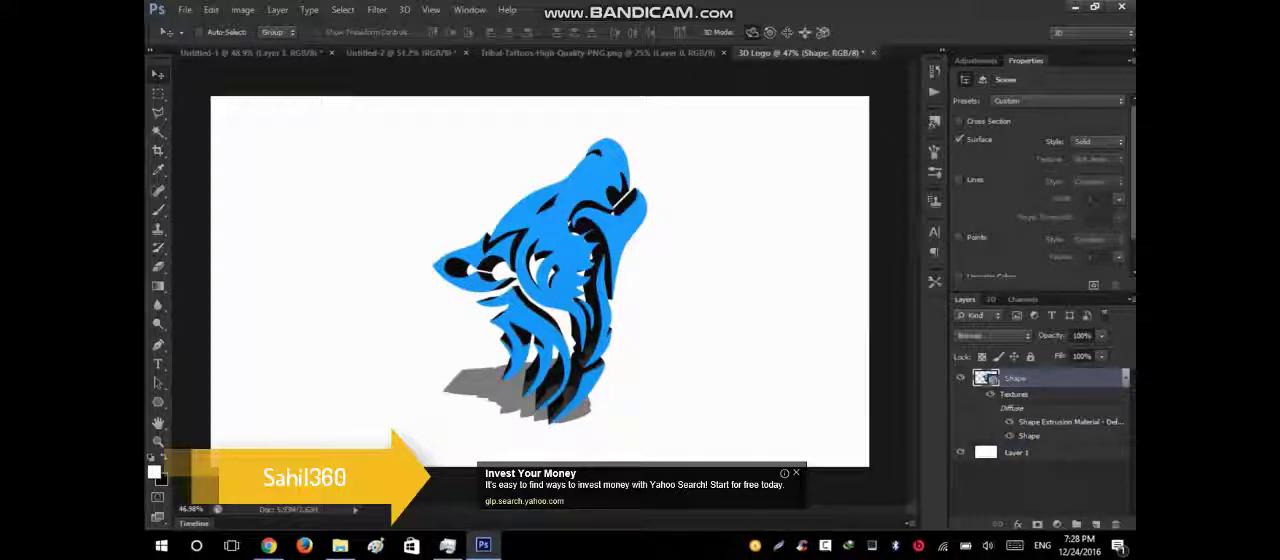
Set the diffuse colour of the Shape Extrusion Material to orange #ffa800.
{"action": "left_click", "coordinate": [993, 300]}
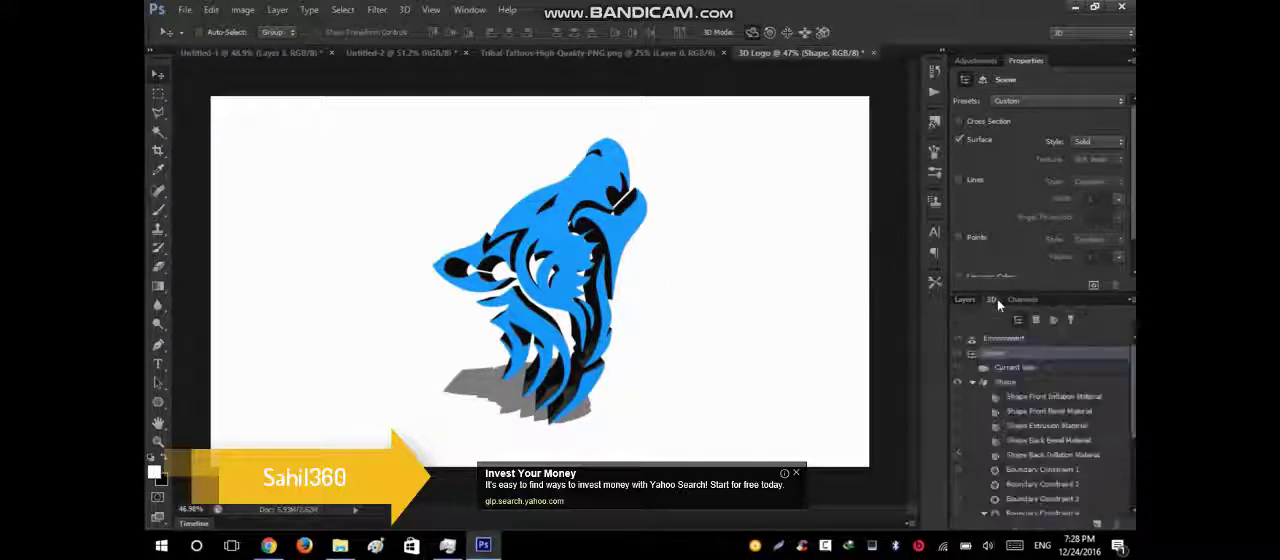
{"action": "left_click", "coordinate": [1038, 398]}
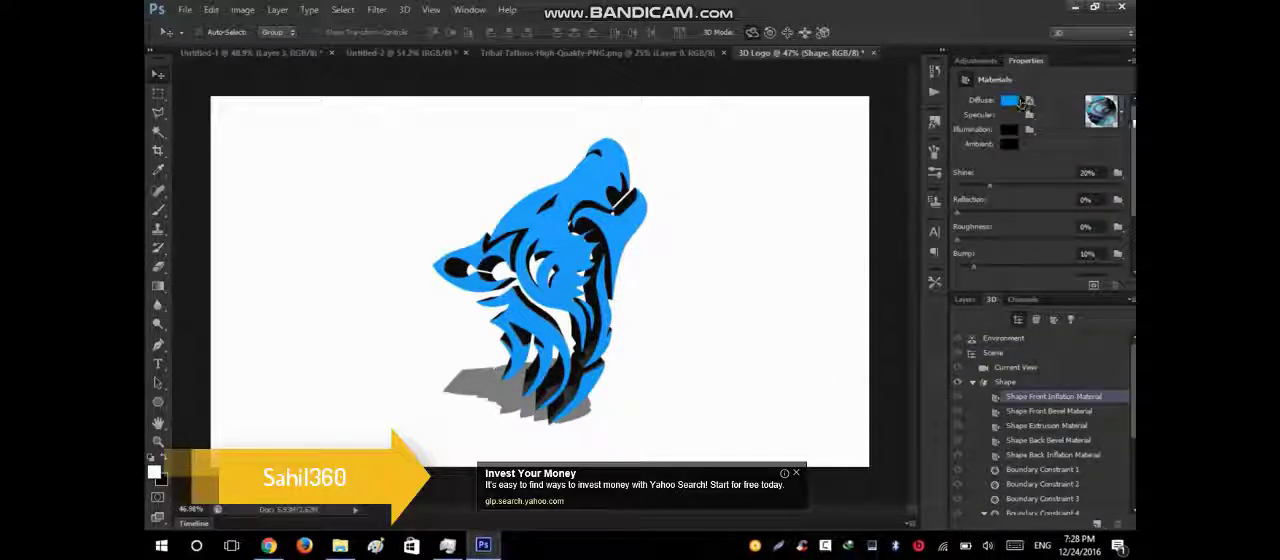
{"action": "left_click", "coordinate": [1030, 426]}
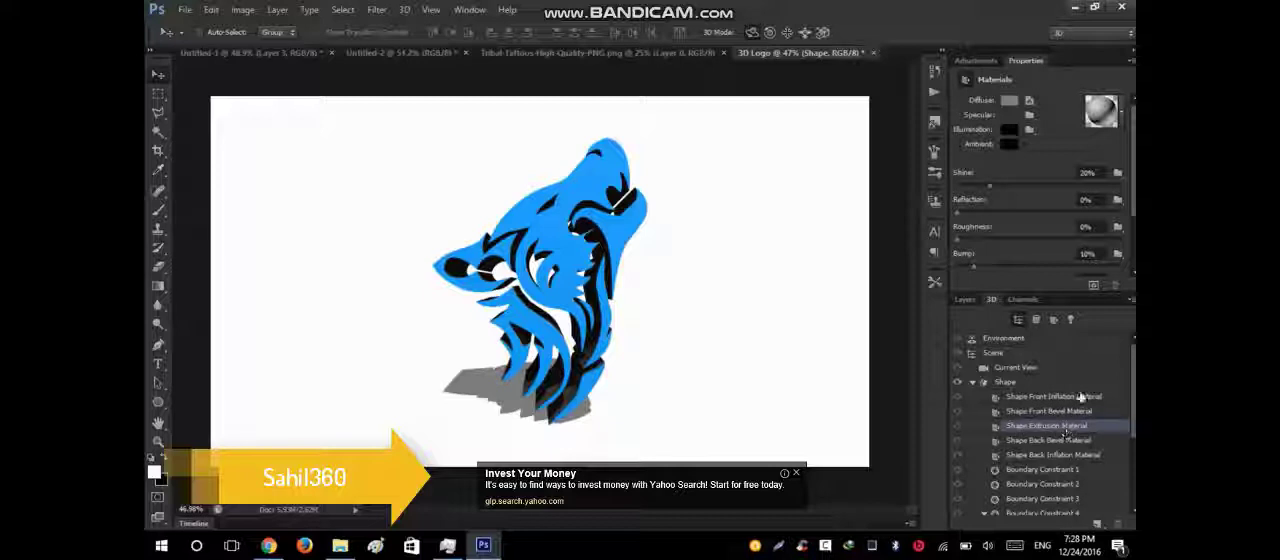
{"action": "left_click", "coordinate": [1008, 102]}
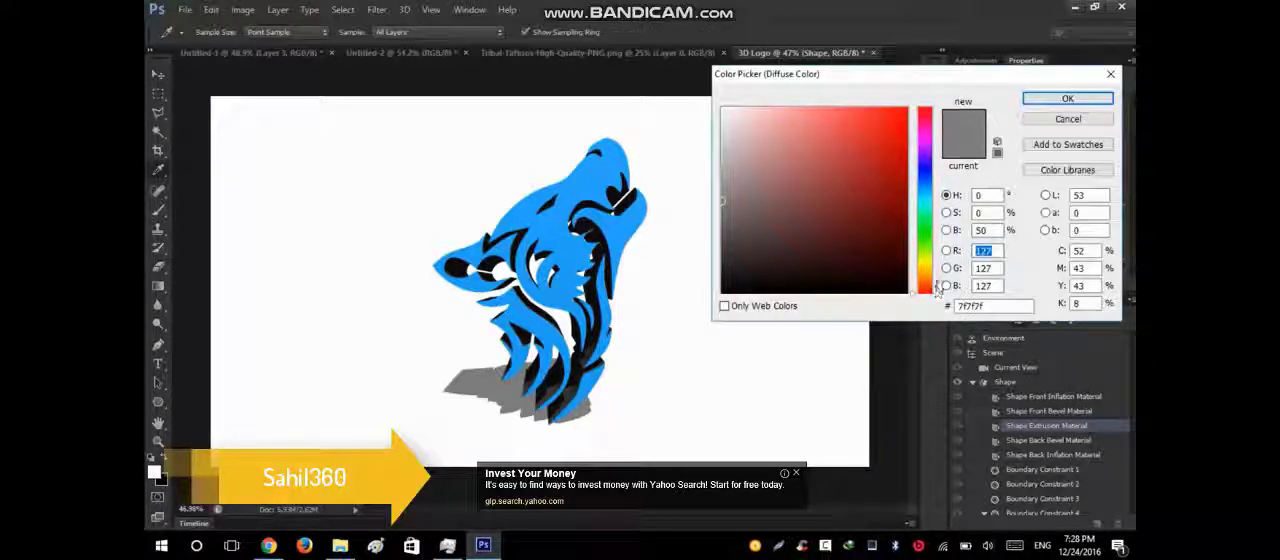
{"action": "left_click", "coordinate": [924, 276]}
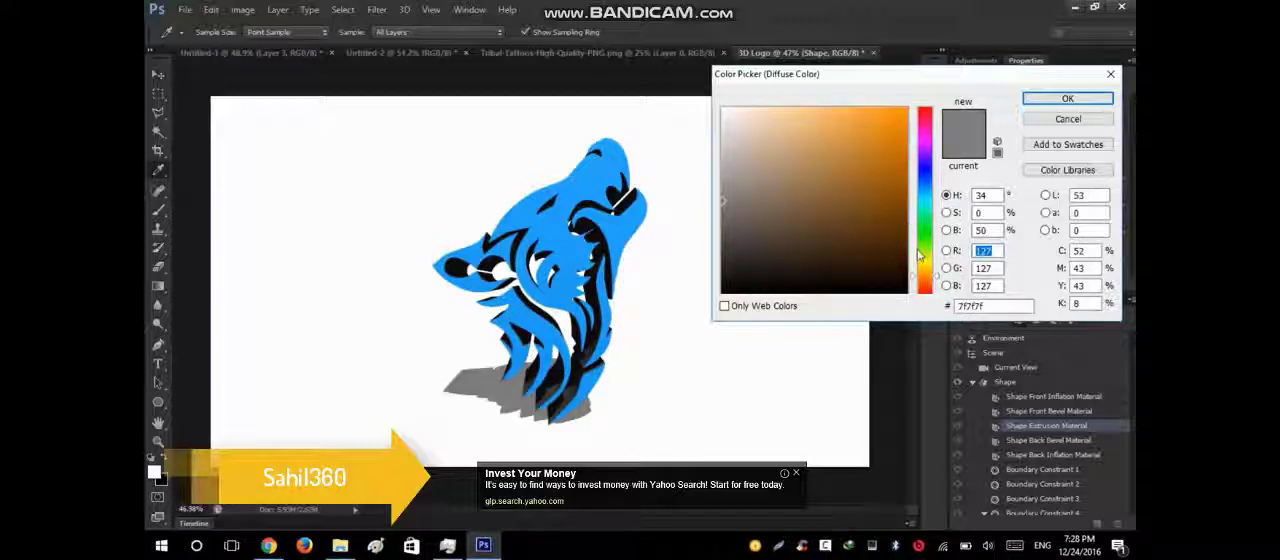
{"action": "left_click", "coordinate": [902, 107]}
{"action": "left_click_drag", "start_coordinate": [902, 107], "coordinate": [914, 118]}
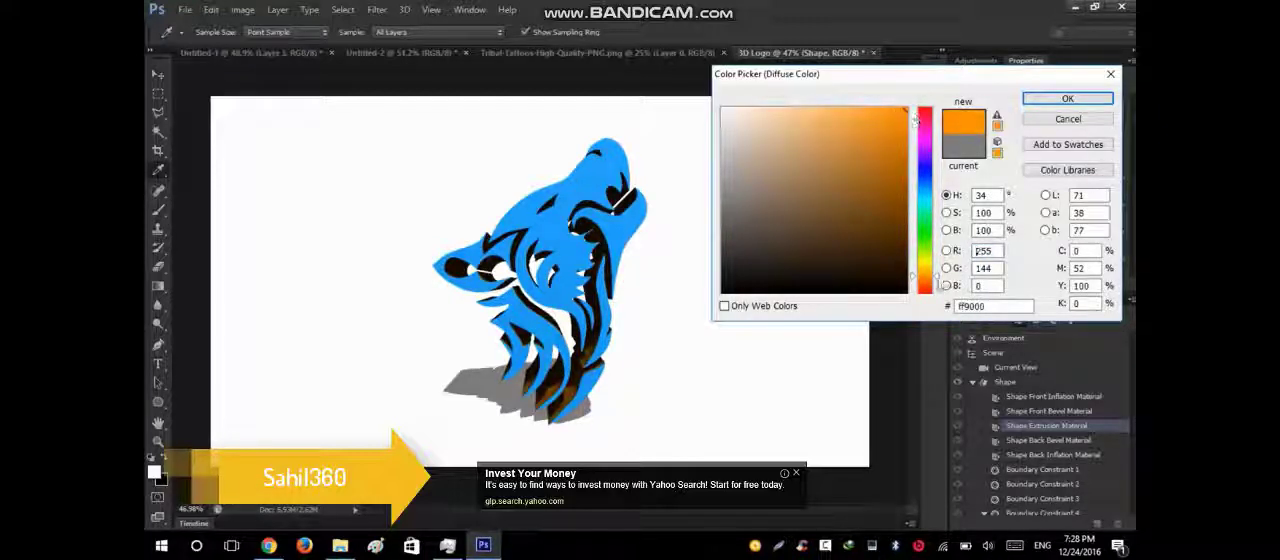
{"action": "left_click_drag", "start_coordinate": [938, 276], "coordinate": [937, 267]}
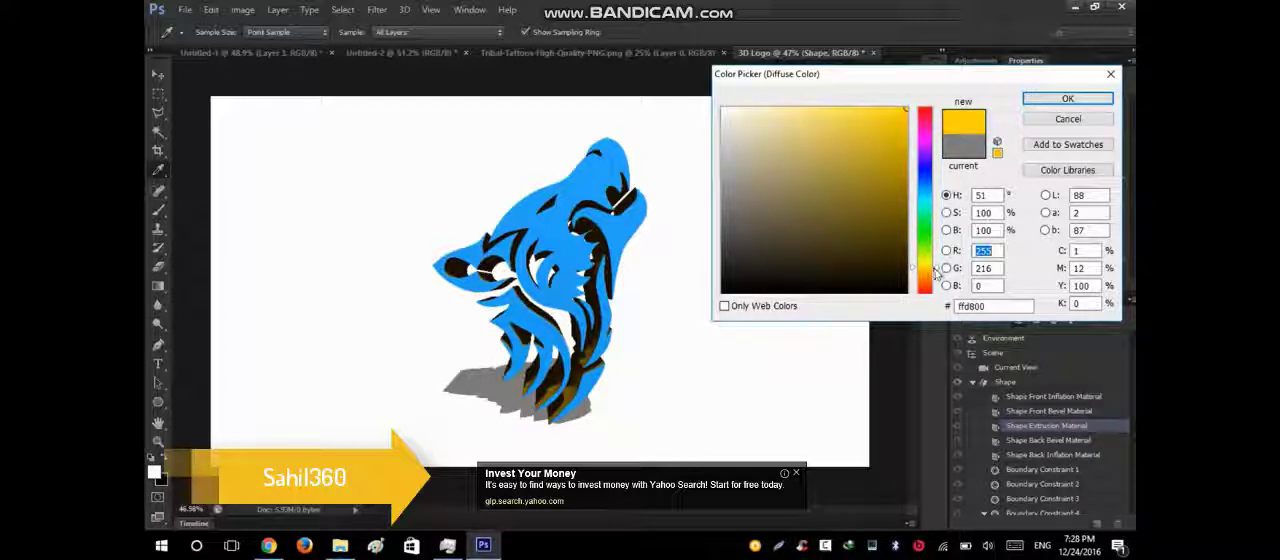
{"action": "left_click", "coordinate": [938, 276]}
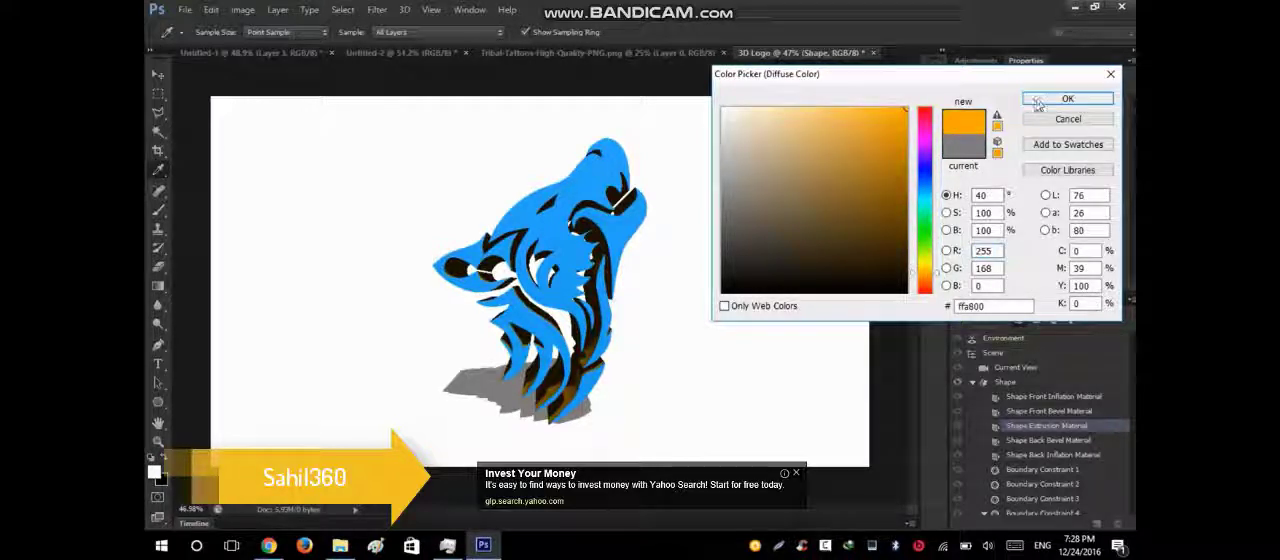
{"action": "left_click", "coordinate": [1035, 99]}
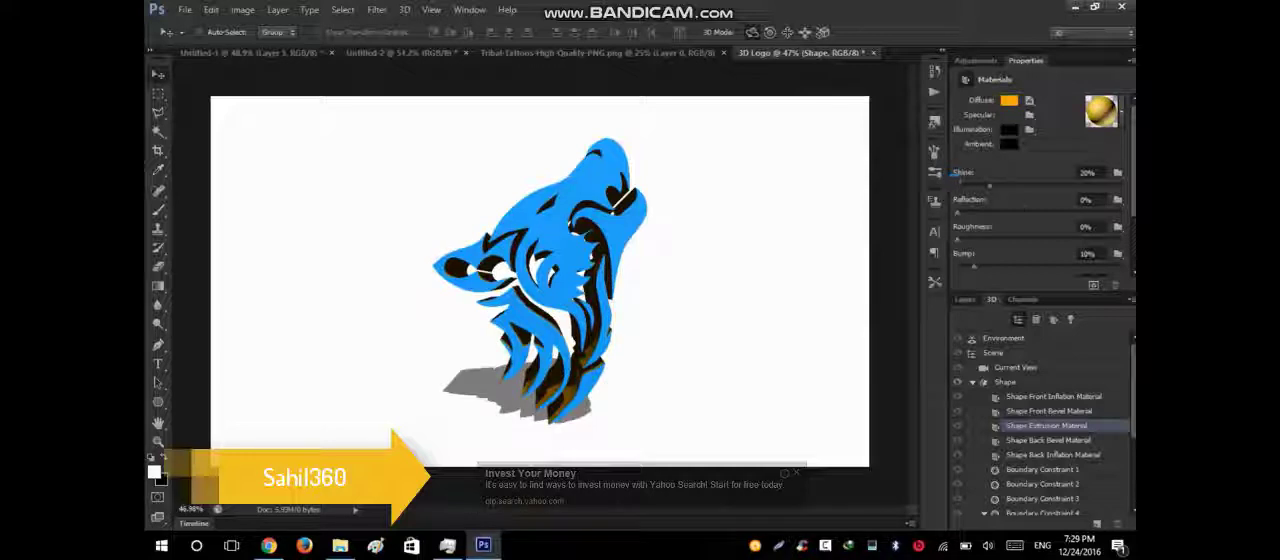
Raise the shine of the Shape Extrusion Material to 75%.
{"action": "left_click_drag", "start_coordinate": [990, 187], "coordinate": [1066, 187]}
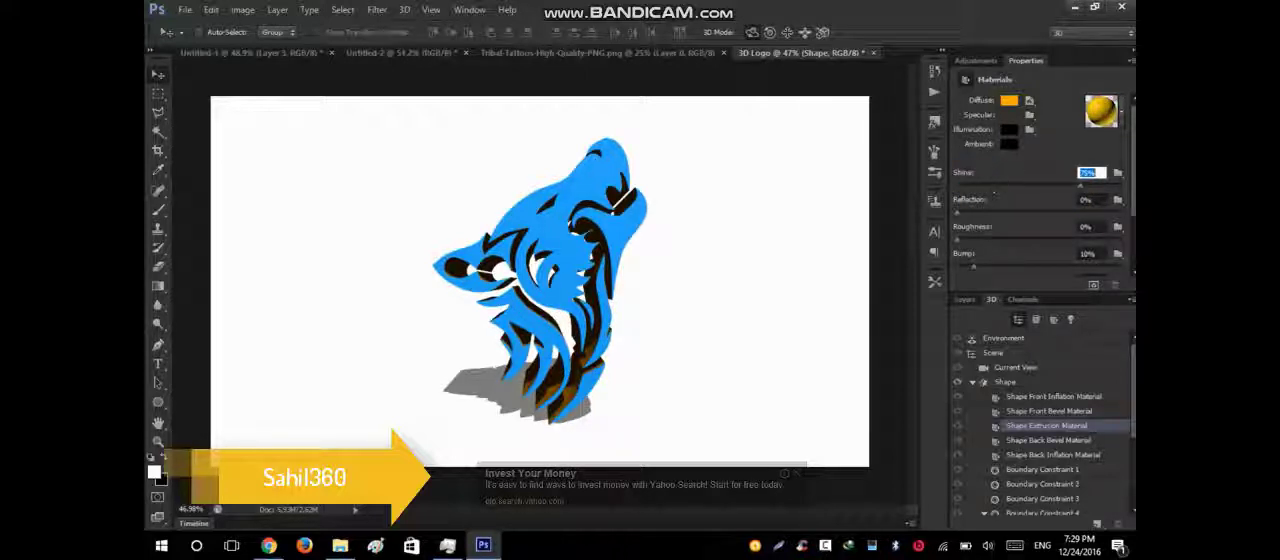
{"action": "scroll", "coordinate": [1040, 200], "scroll_direction": "down", "scroll_amount": 3}
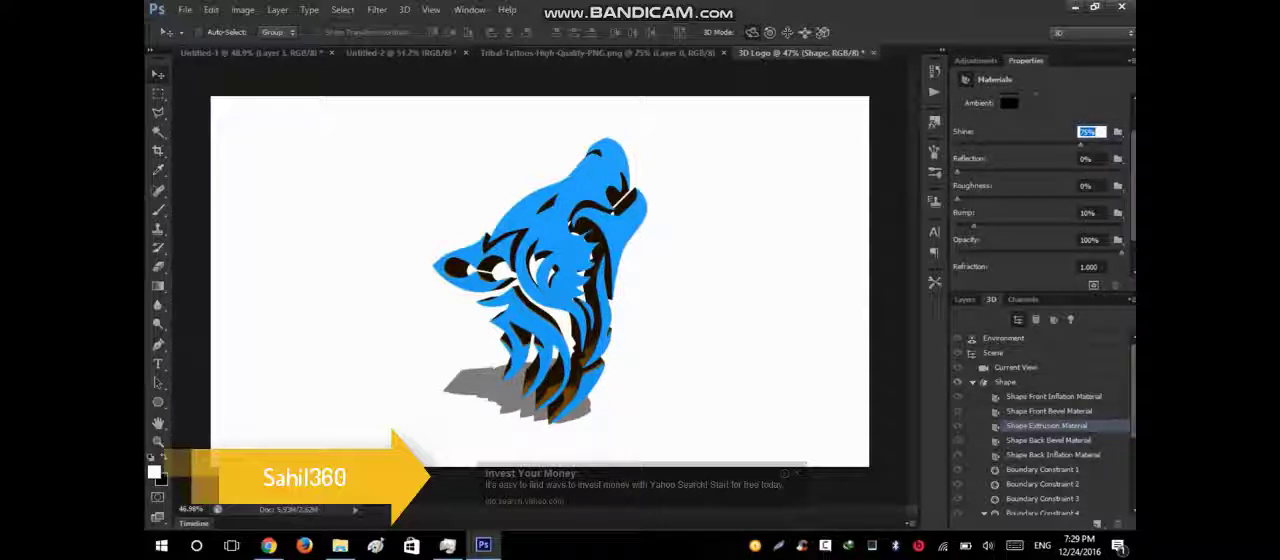
{"action": "scroll", "coordinate": [1040, 200], "scroll_direction": "up", "scroll_amount": 3}
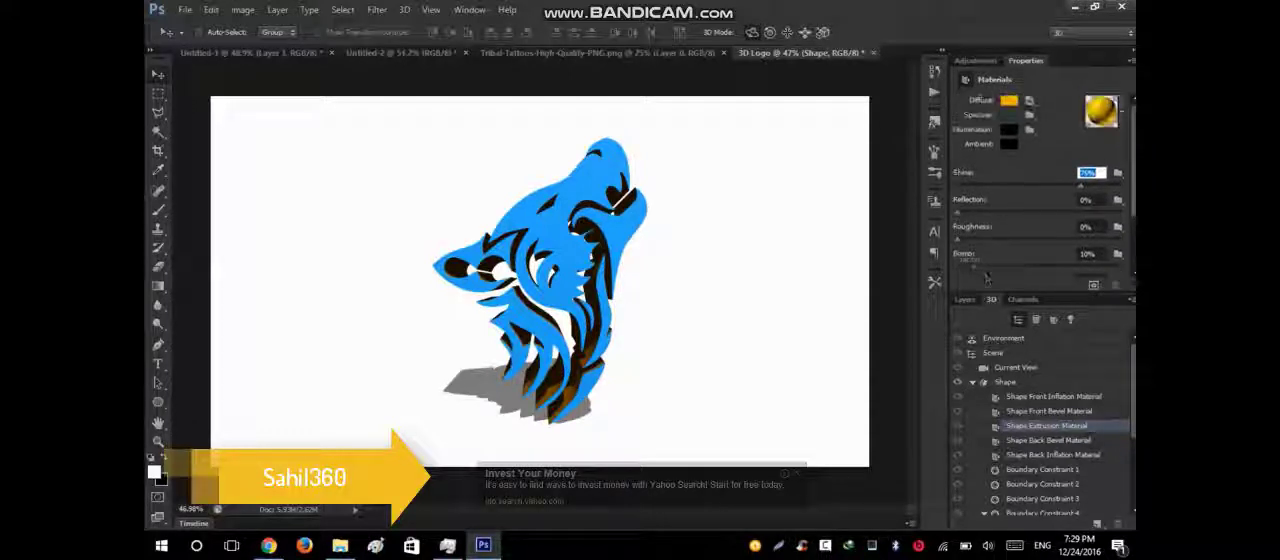
Set the diffuse colour of the Shape Front Bevel Material to orange #ffae00.
{"action": "left_click", "coordinate": [1040, 413]}
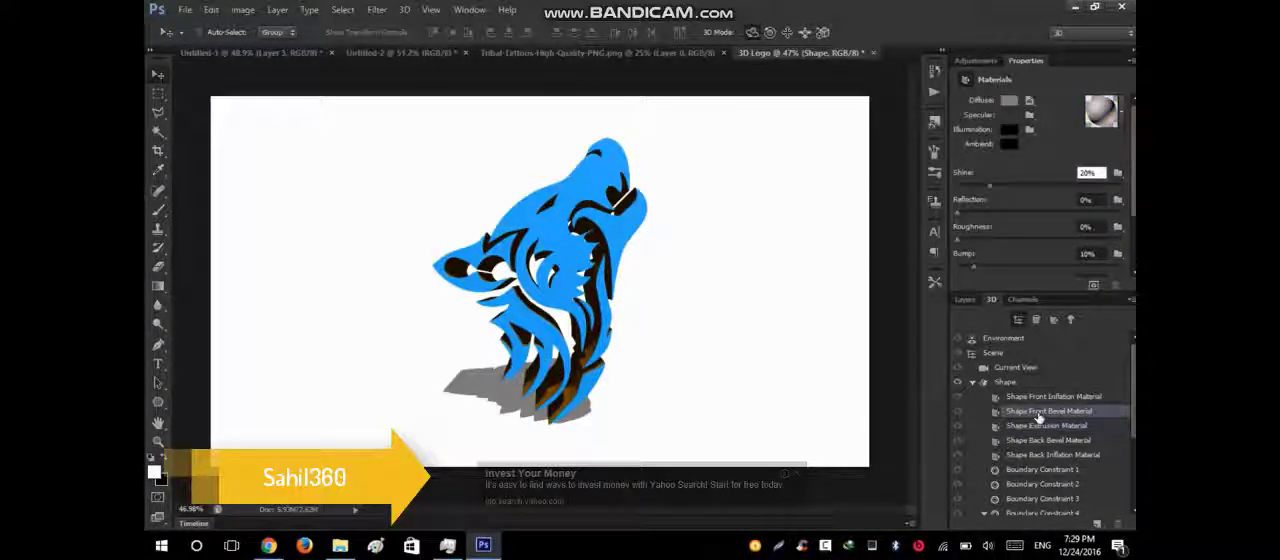
{"action": "left_click", "coordinate": [1008, 103]}
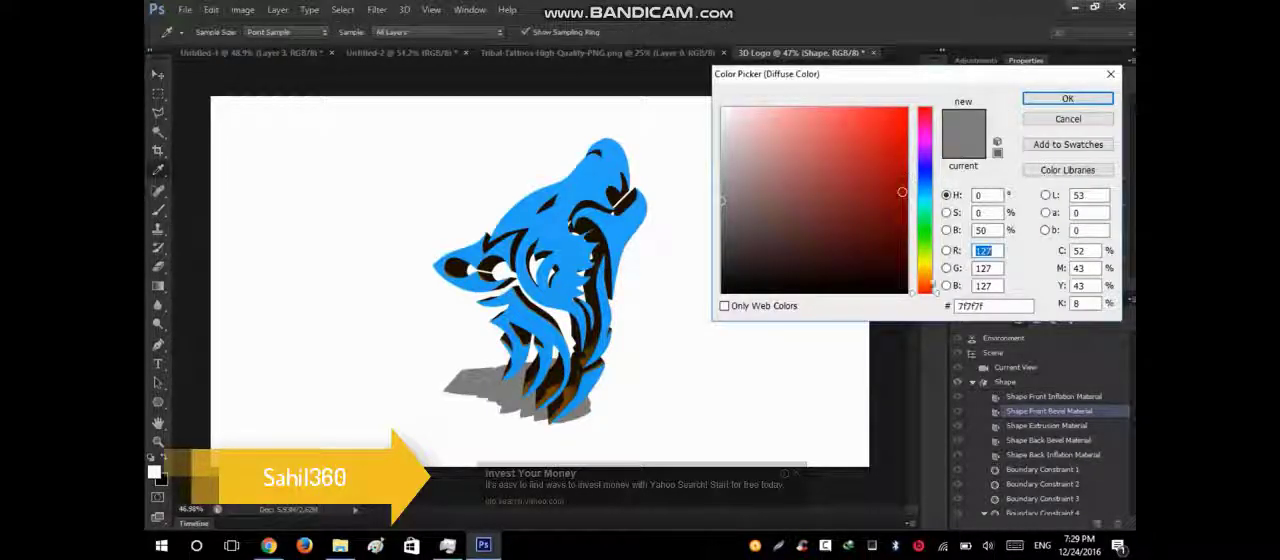
{"action": "left_click_drag", "start_coordinate": [933, 288], "coordinate": [933, 277]}
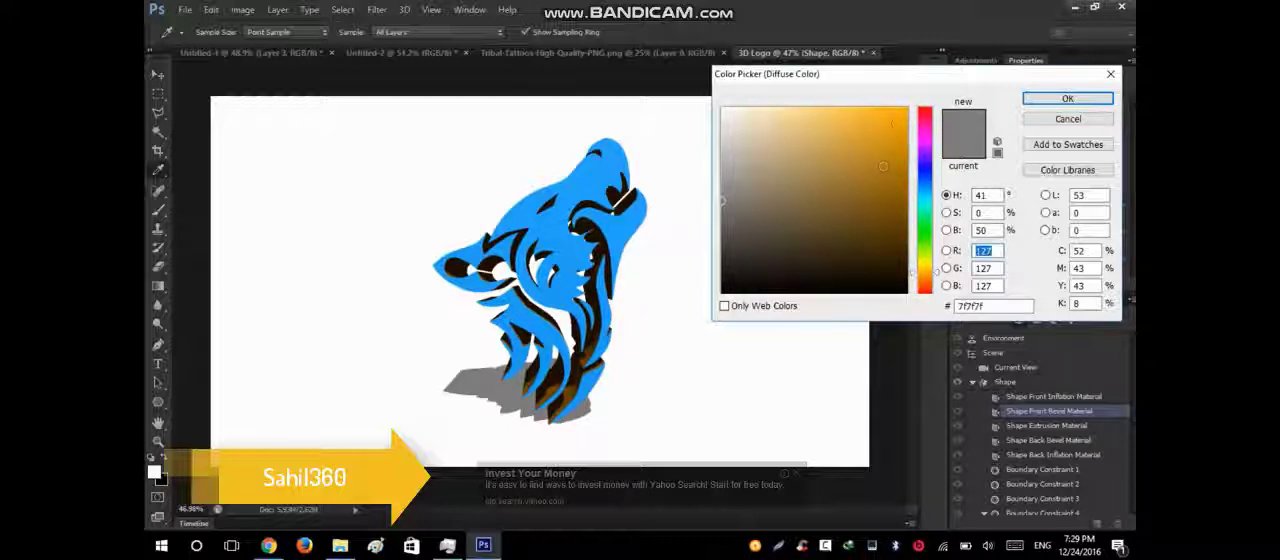
{"action": "left_click_drag", "start_coordinate": [886, 125], "coordinate": [930, 101]}
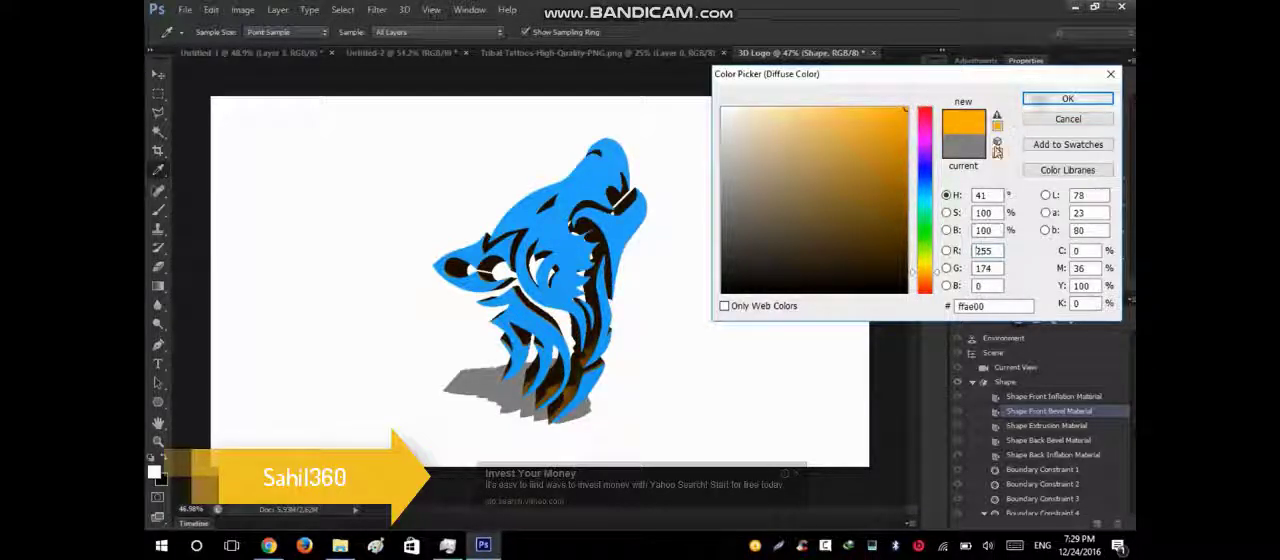
{"action": "left_click", "coordinate": [1067, 98]}
{"action": "left_click", "coordinate": [1008, 102]}
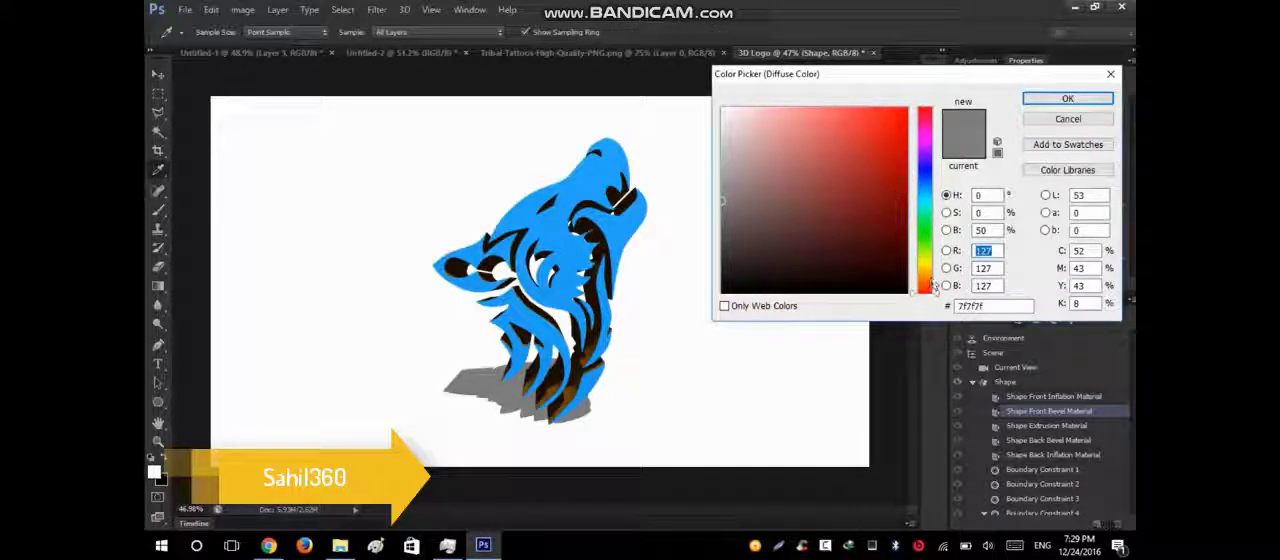
{"action": "left_click_drag", "start_coordinate": [933, 287], "coordinate": [933, 278]}
{"action": "left_click", "coordinate": [906, 108]}
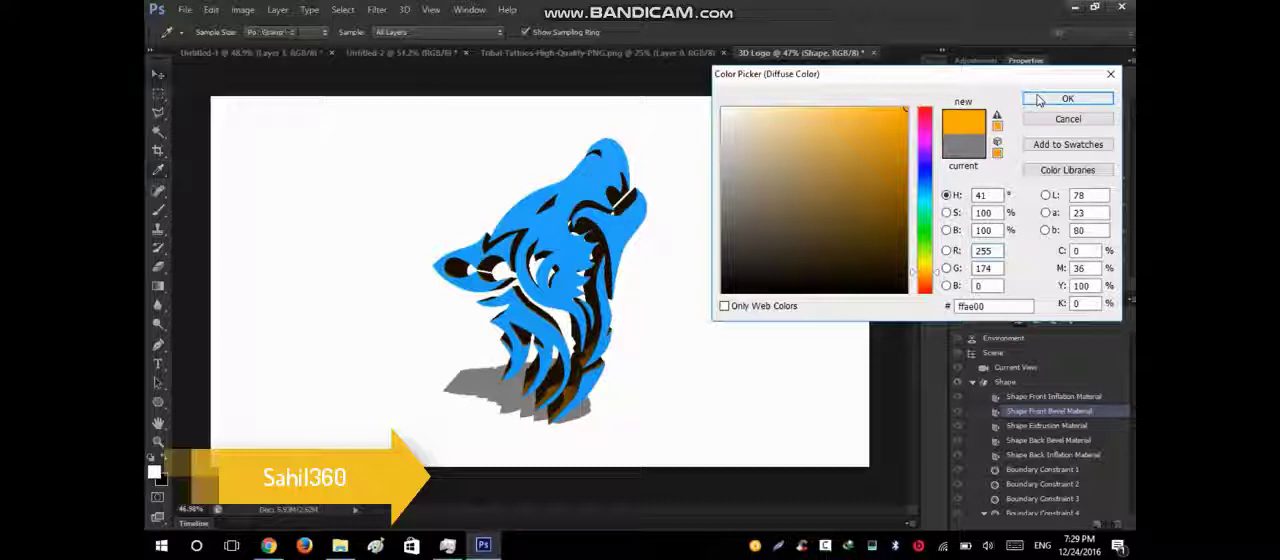
{"action": "left_click", "coordinate": [1067, 98]}
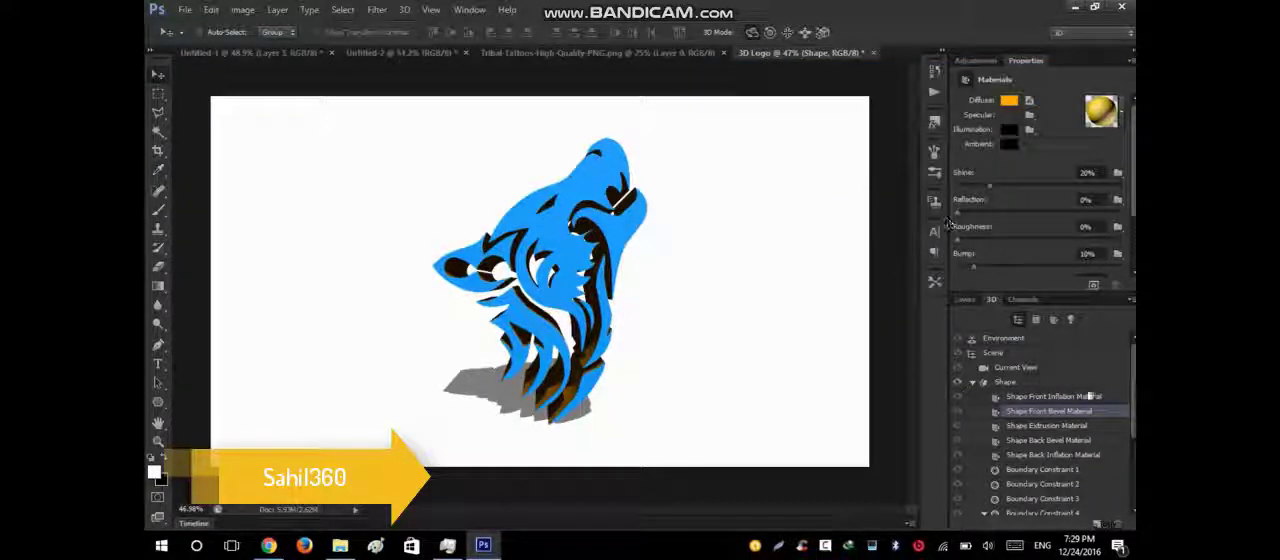
Convert the white Layer 1 into a 3D postcard and collapse the texture lists of both 3D layers.
{"action": "left_click", "coordinate": [965, 300]}
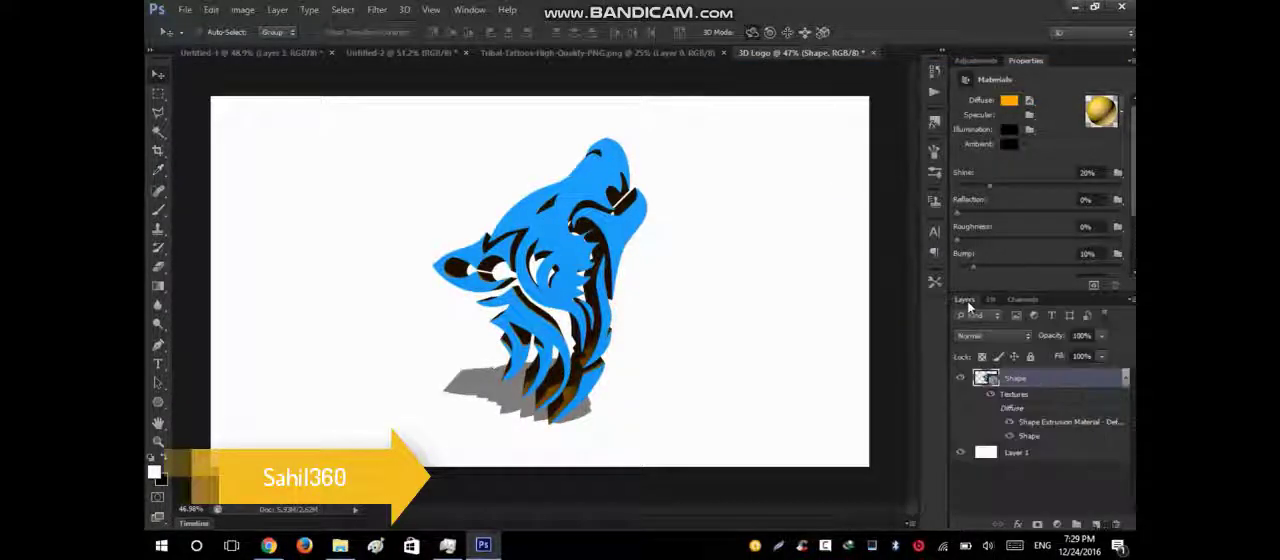
{"action": "left_click", "coordinate": [1031, 452]}
{"action": "right_click", "coordinate": [1035, 453]}
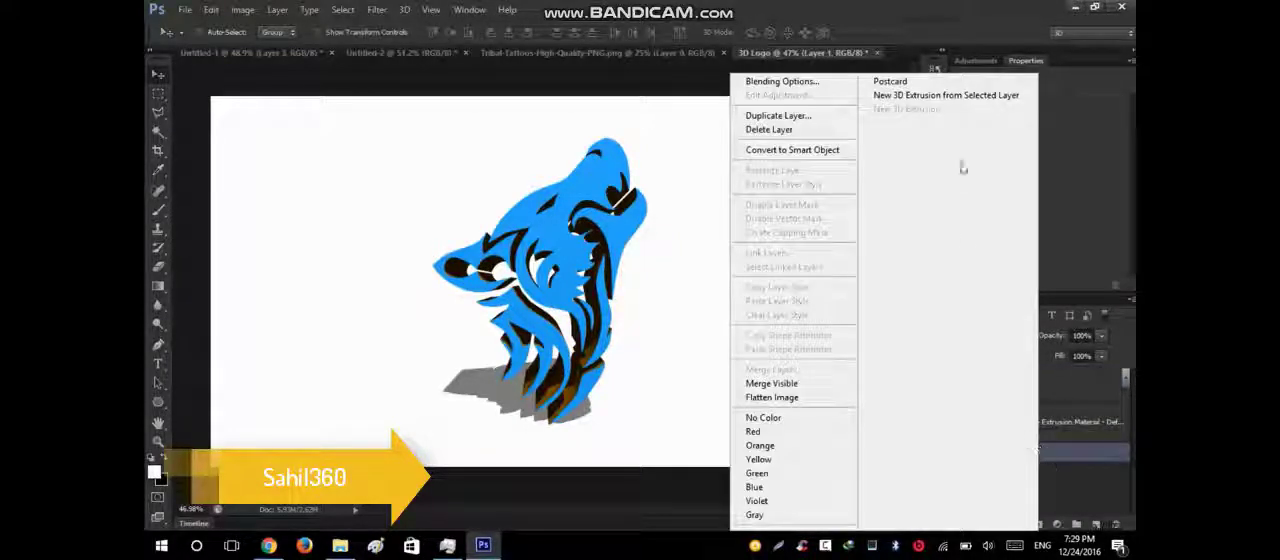
{"action": "left_click", "coordinate": [893, 83]}
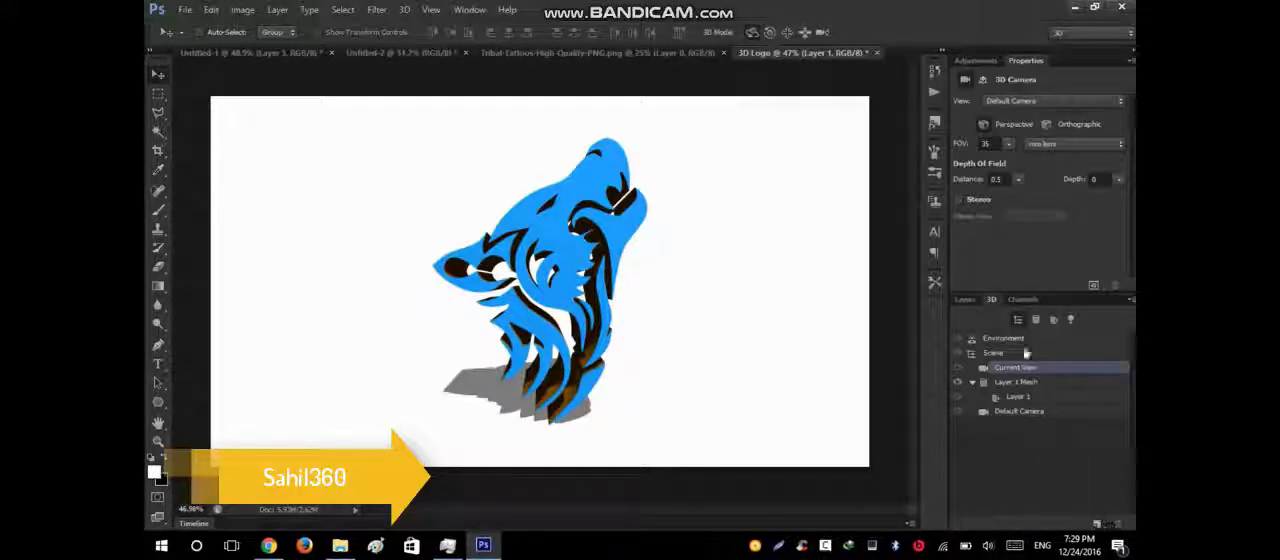
{"action": "left_click", "coordinate": [966, 300]}
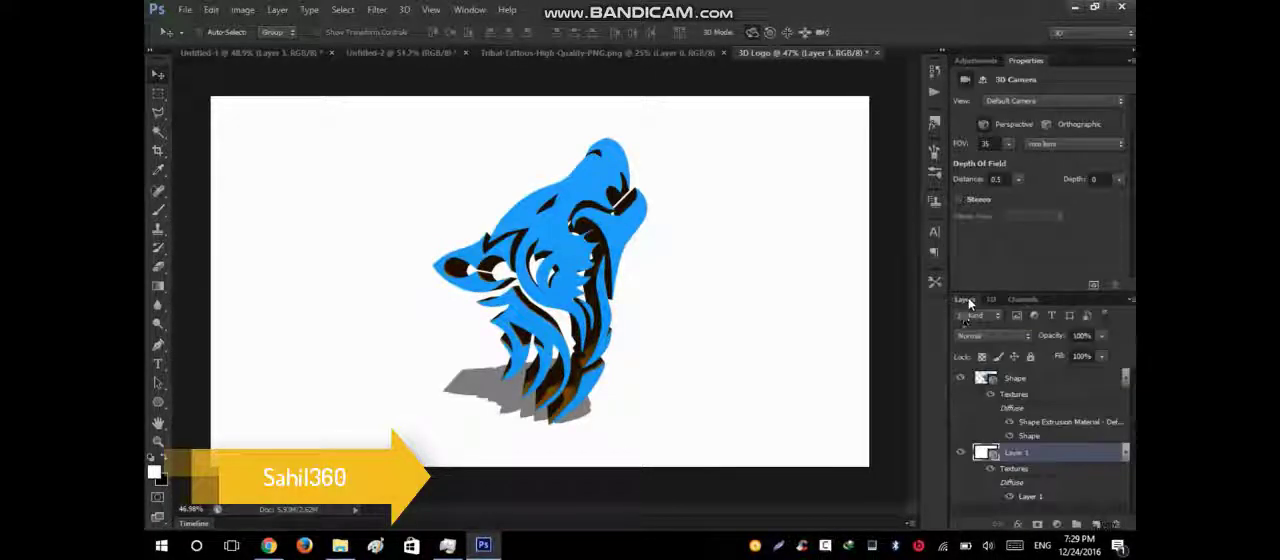
{"action": "left_click", "coordinate": [1125, 455]}
{"action": "left_click", "coordinate": [1125, 380]}
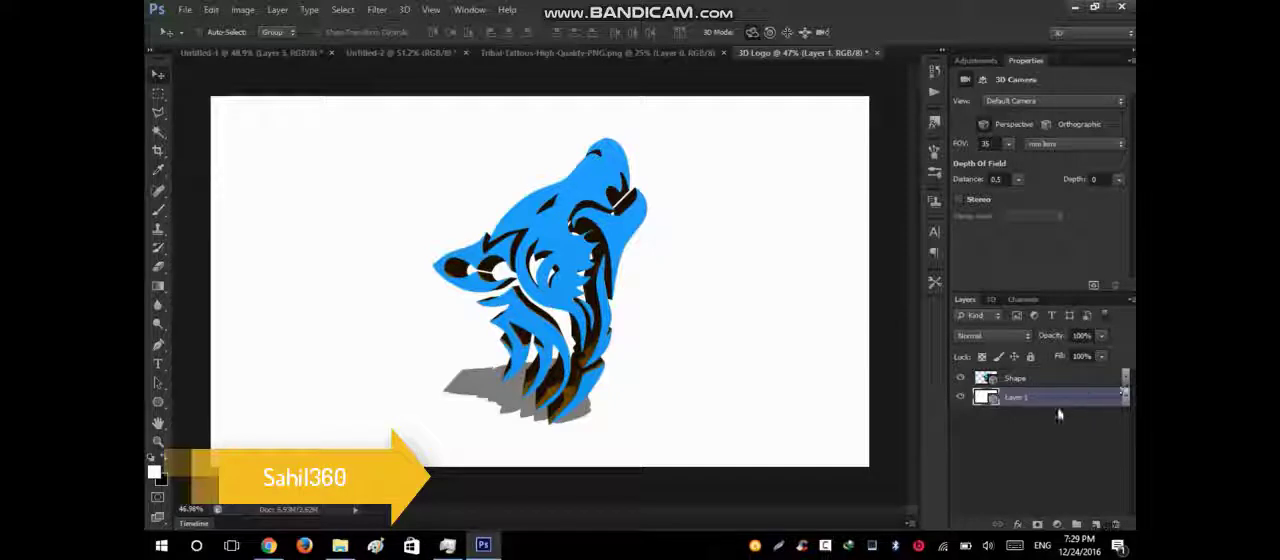
Try merging the Shape layer with the Layer 1 postcard, and undo the merge.
{"action": "left_click", "coordinate": [1044, 380], "text": "shift"}
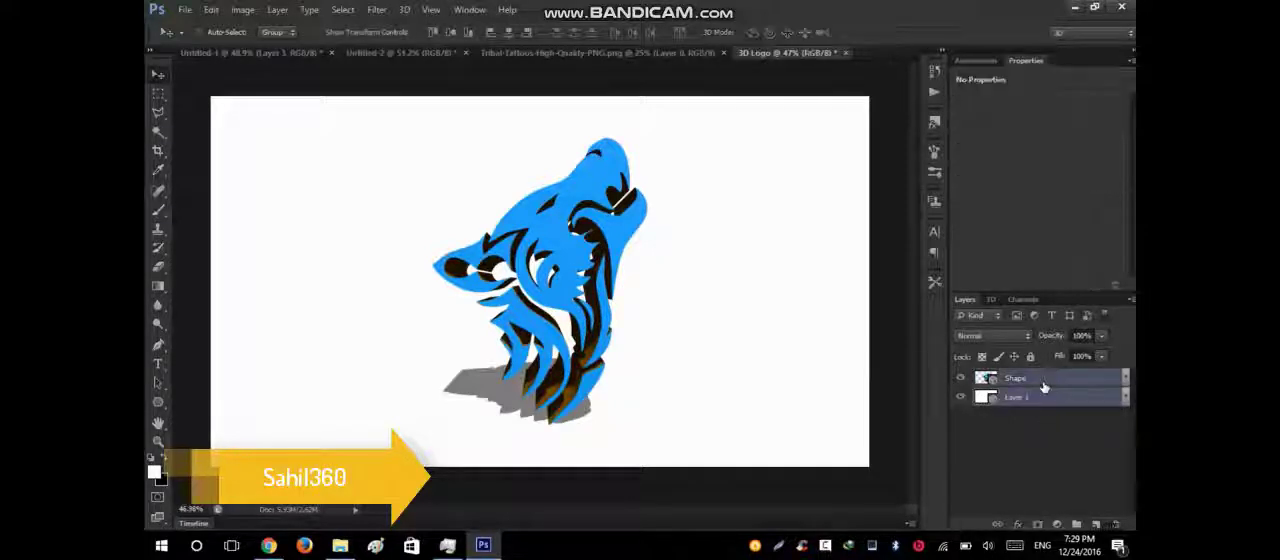
{"action": "key", "text": "ctrl+e"}
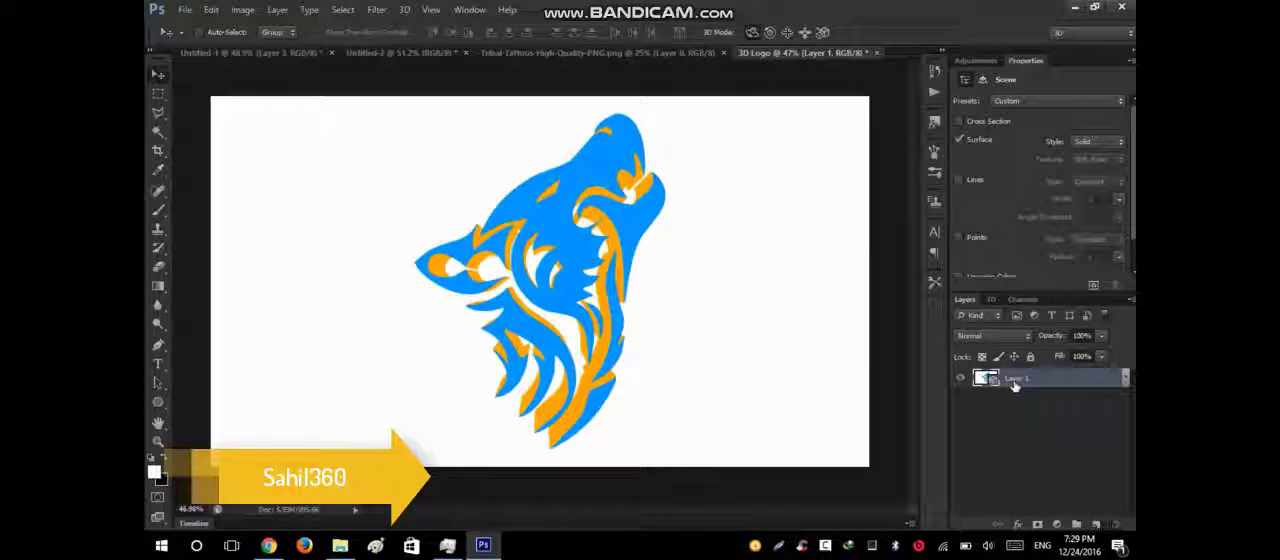
{"action": "key", "text": "ctrl+alt+z"}
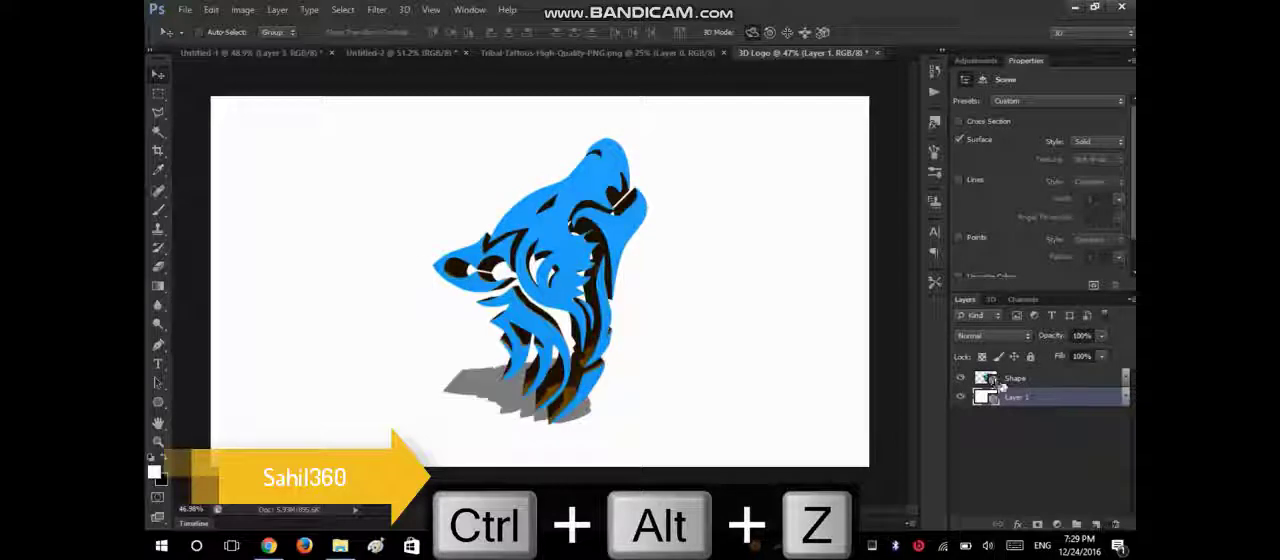
Select the Shape and Layer 1 3D layers together and merge them into one 3D layer.
{"action": "left_click", "coordinate": [1003, 381]}
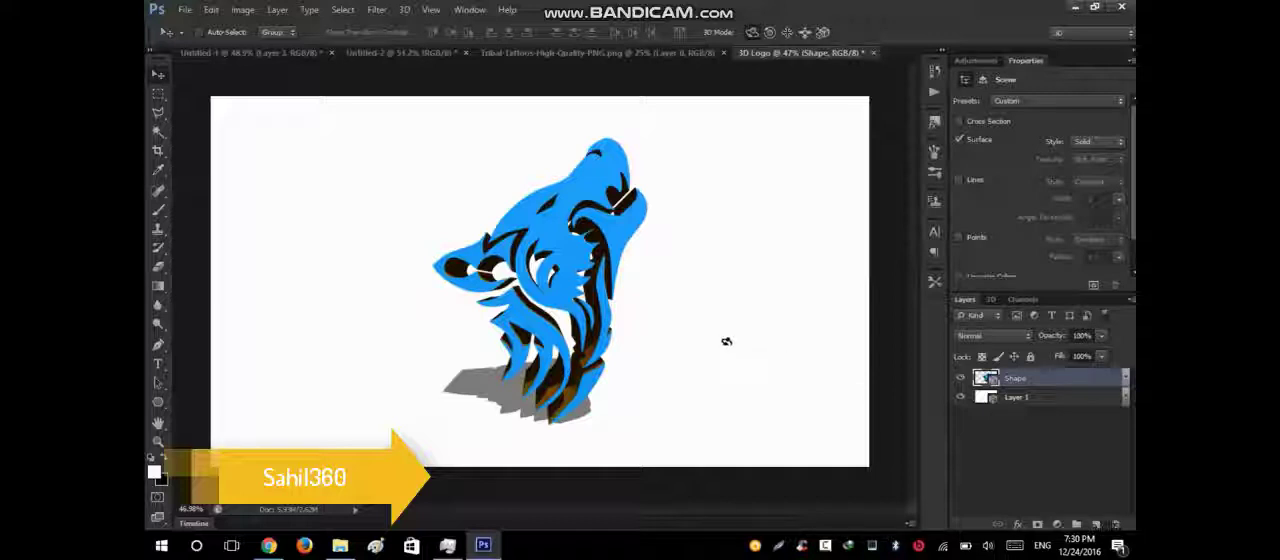
{"action": "left_click", "coordinate": [1069, 399], "text": "shift"}
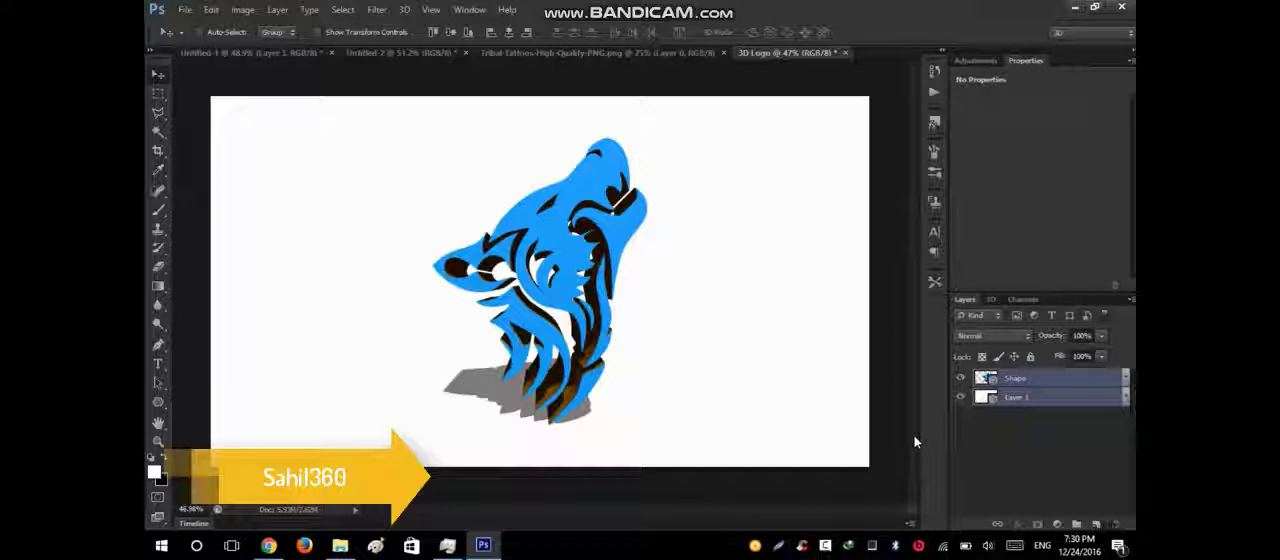
{"action": "key", "text": "ctrl+e"}
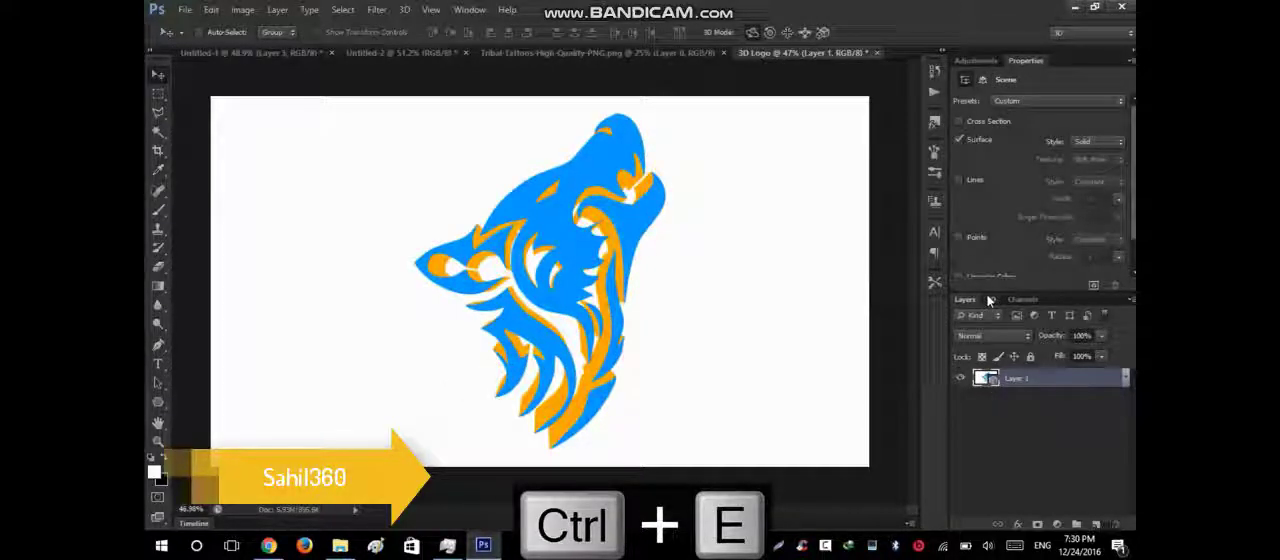
Examine the contents of the Layer 1_Layer and Shape_Layer groups in the merged 3D scene.
{"action": "left_click", "coordinate": [990, 299]}
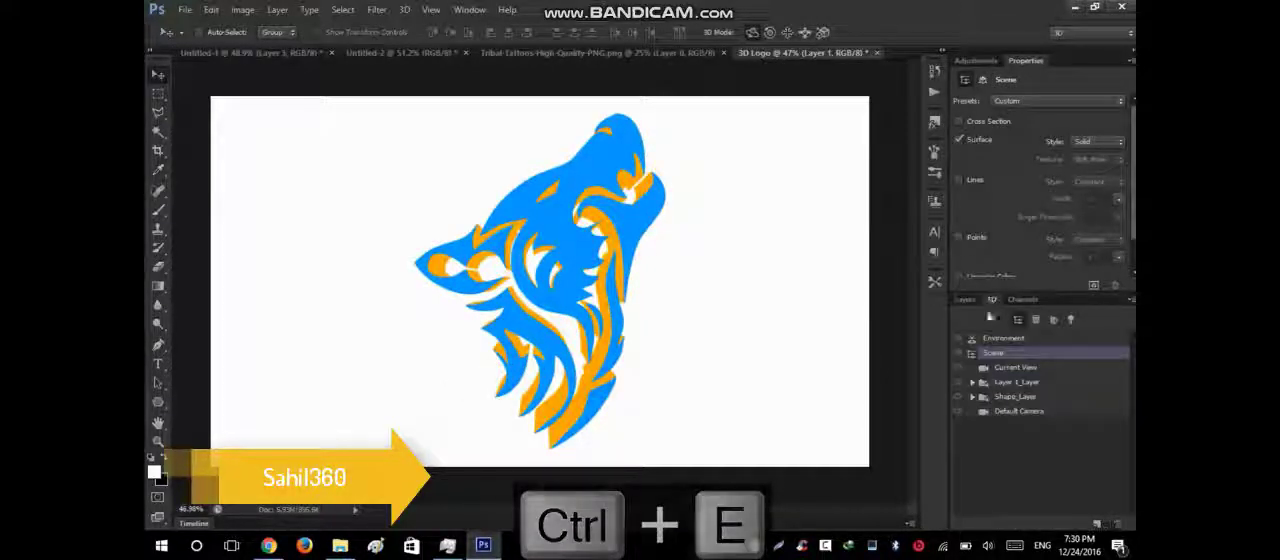
{"action": "left_click", "coordinate": [1020, 384]}
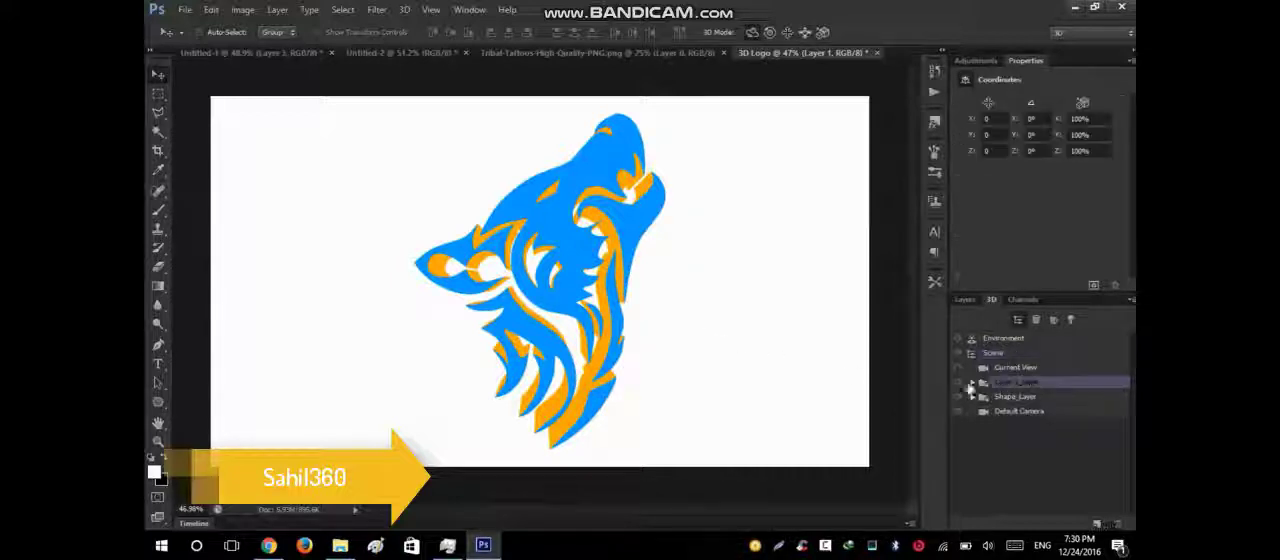
{"action": "left_click", "coordinate": [1013, 399]}
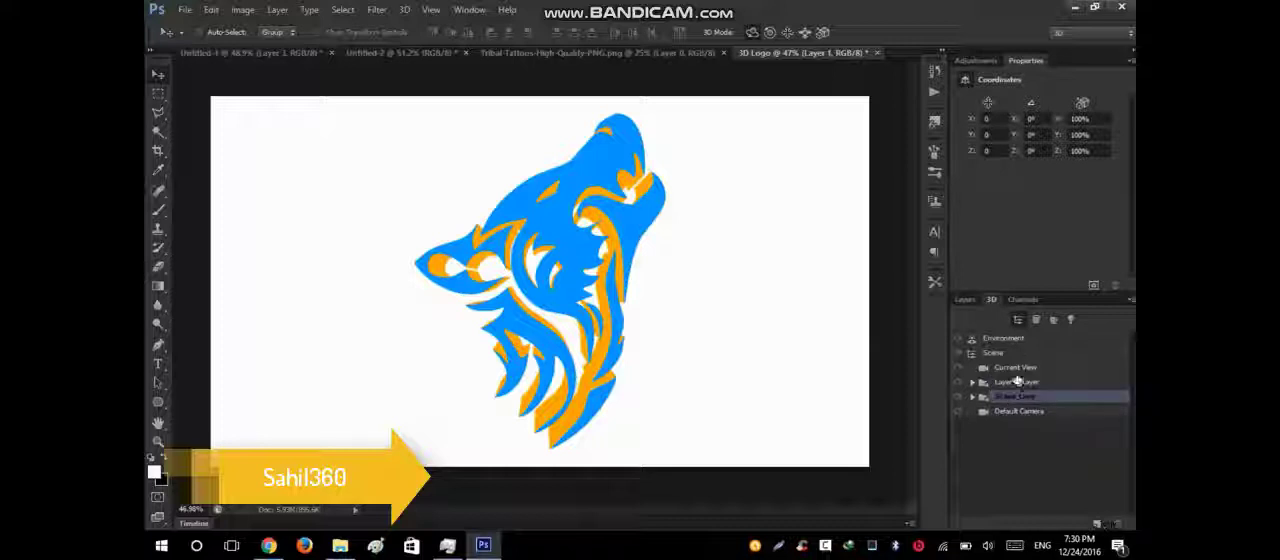
{"action": "left_click", "coordinate": [974, 398]}
{"action": "left_click", "coordinate": [974, 398]}
{"action": "left_click", "coordinate": [973, 383]}
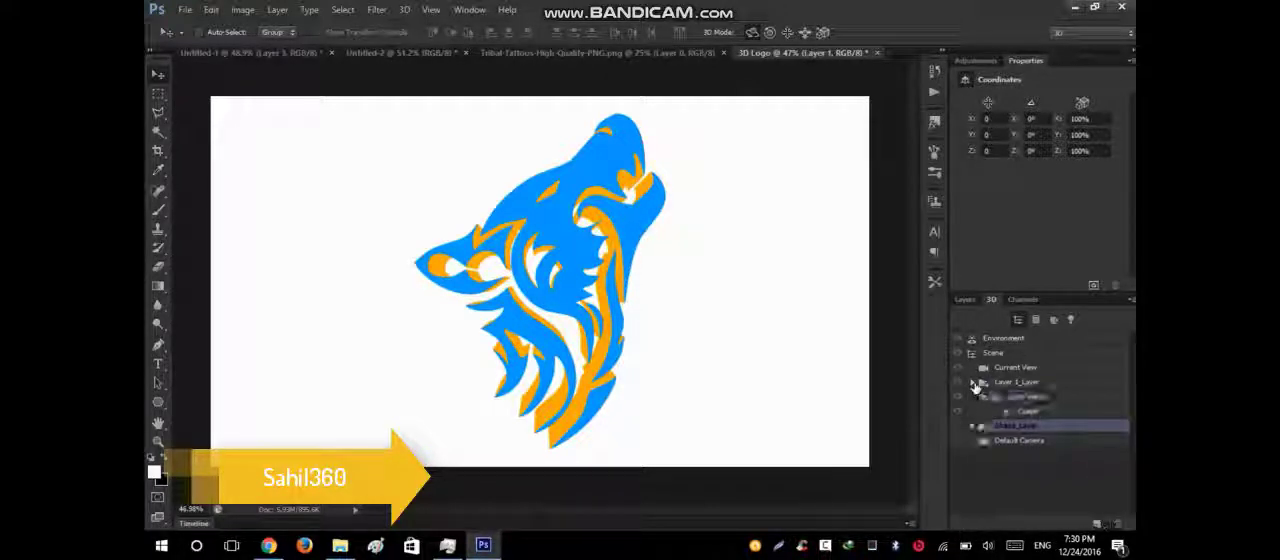
{"action": "left_click", "coordinate": [973, 383]}
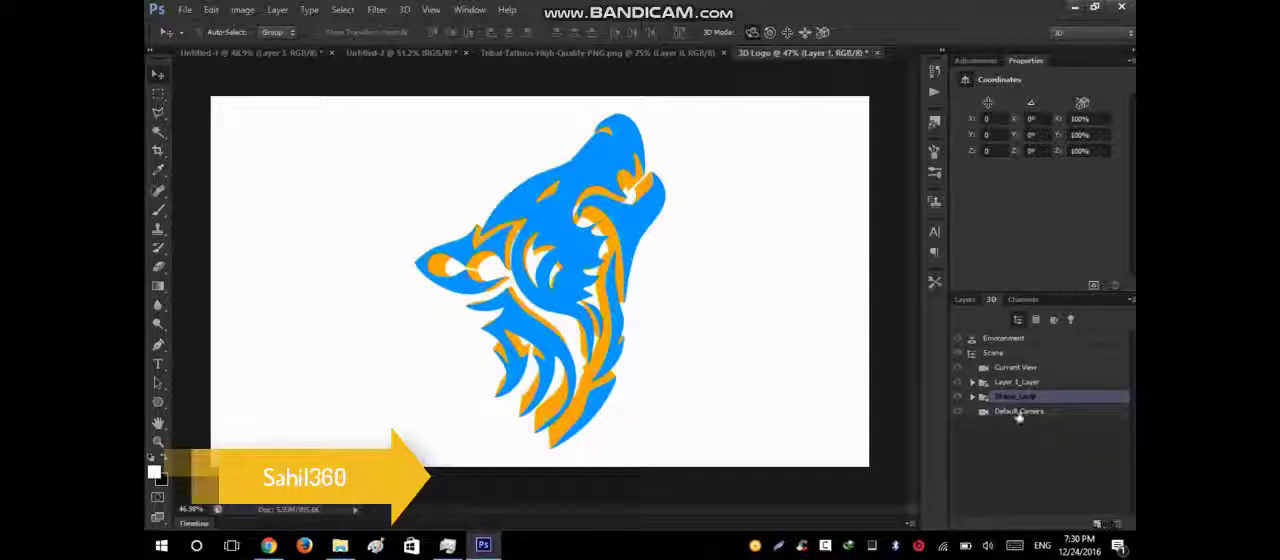
Set the diffuse color of the Shape Front Inflation Material to #008aff and collapse the Shape_Layer group.
{"action": "left_click", "coordinate": [973, 397]}
{"action": "left_click", "coordinate": [1043, 425]}
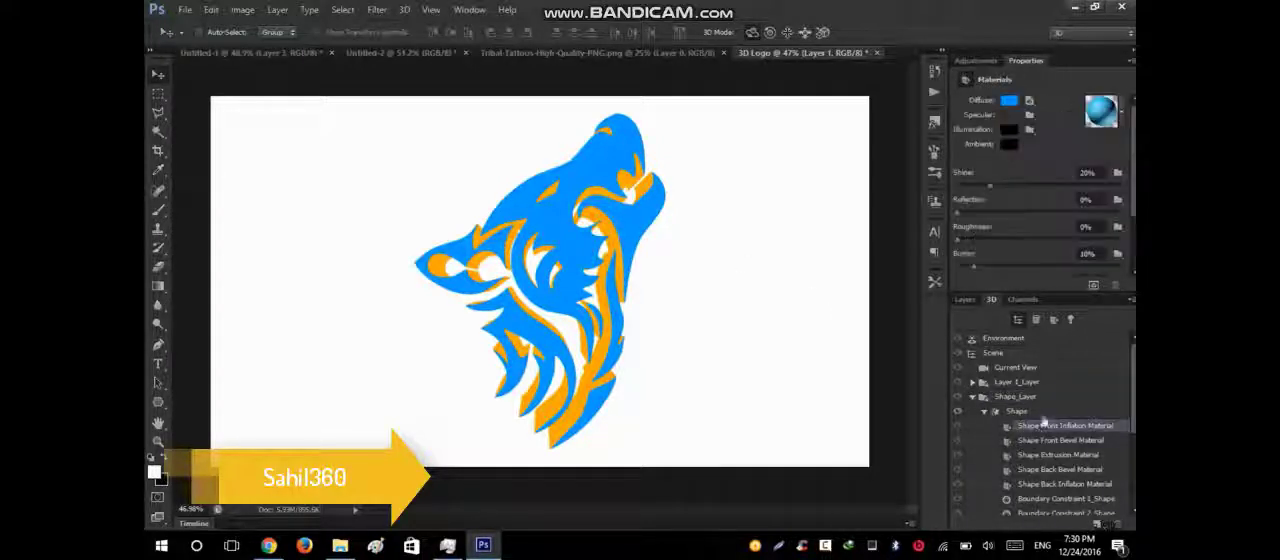
{"action": "left_click", "coordinate": [1007, 100]}
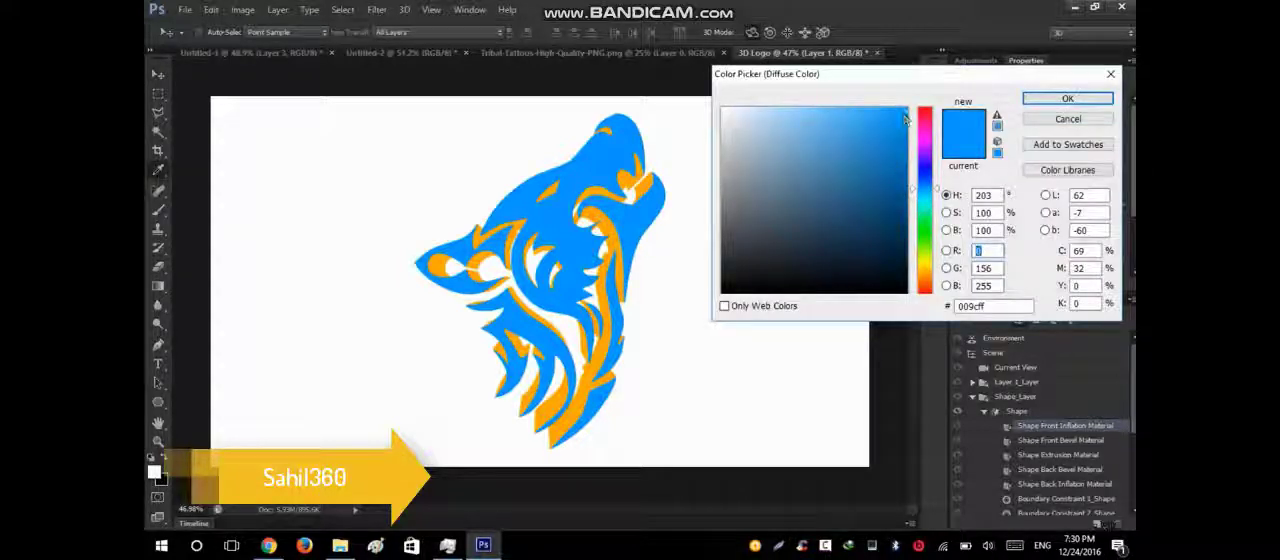
{"action": "left_click", "coordinate": [906, 124]}
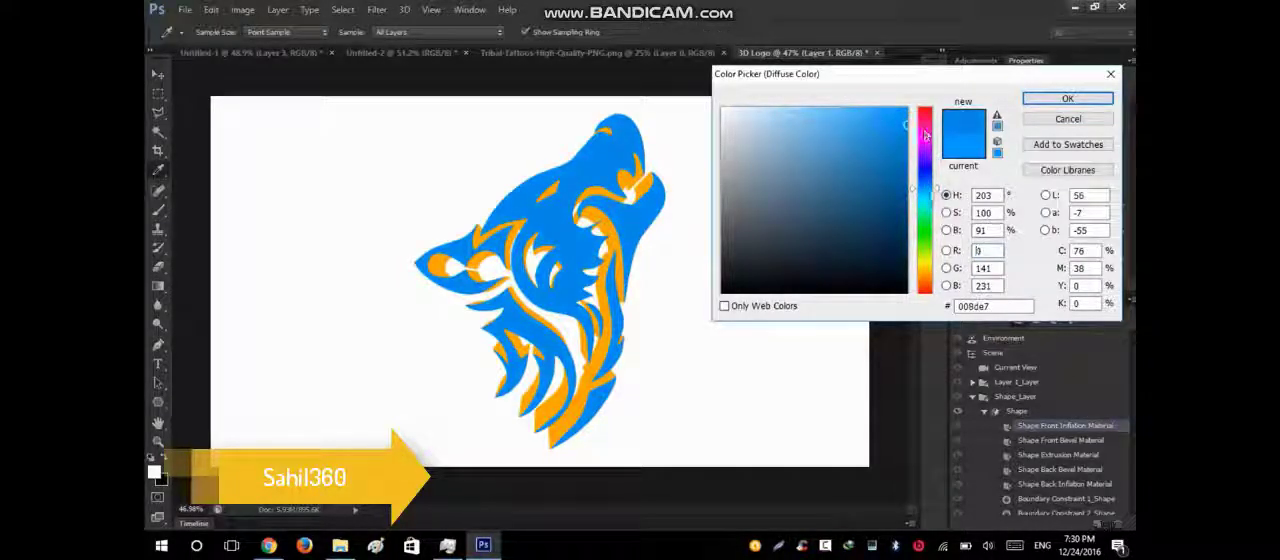
{"action": "left_click_drag", "start_coordinate": [940, 192], "coordinate": [939, 188]}
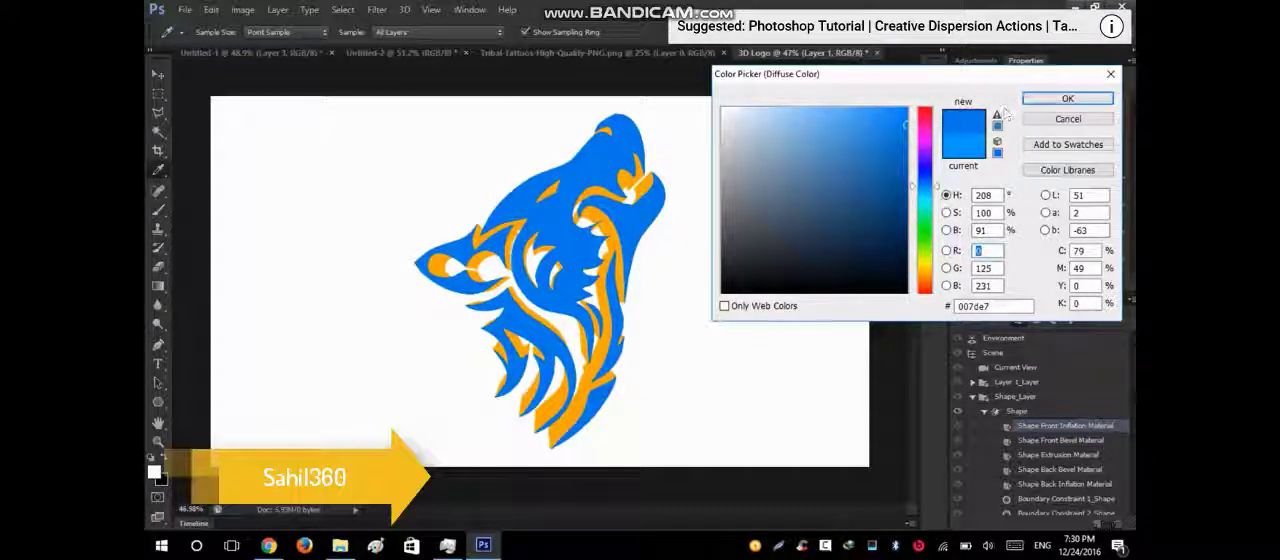
{"action": "left_click_drag", "start_coordinate": [901, 110], "coordinate": [915, 89]}
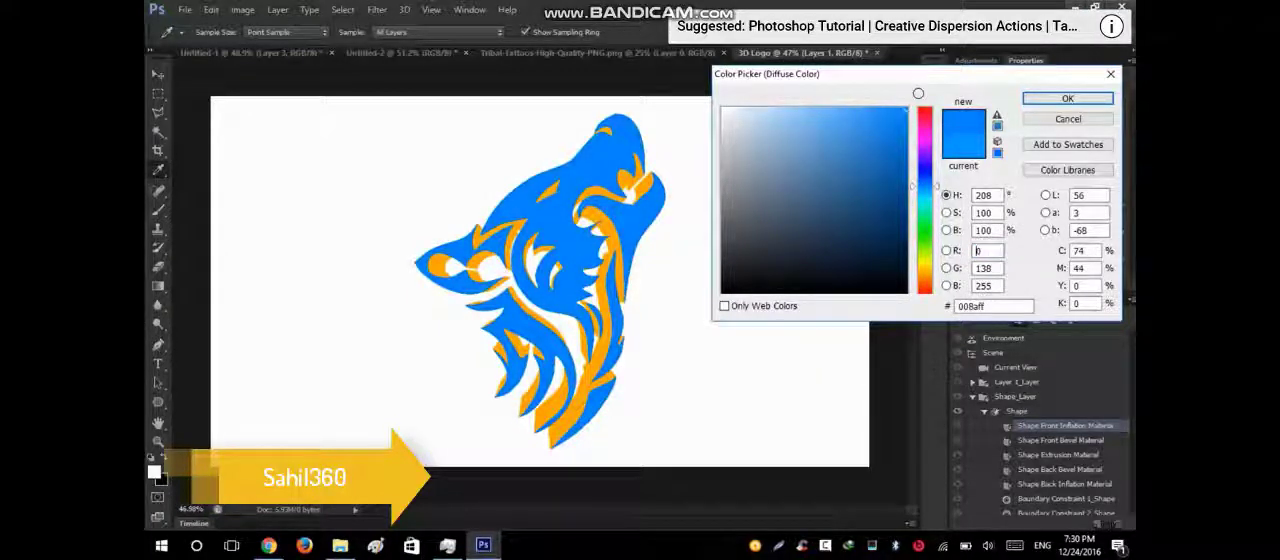
{"action": "left_click", "coordinate": [1067, 98]}
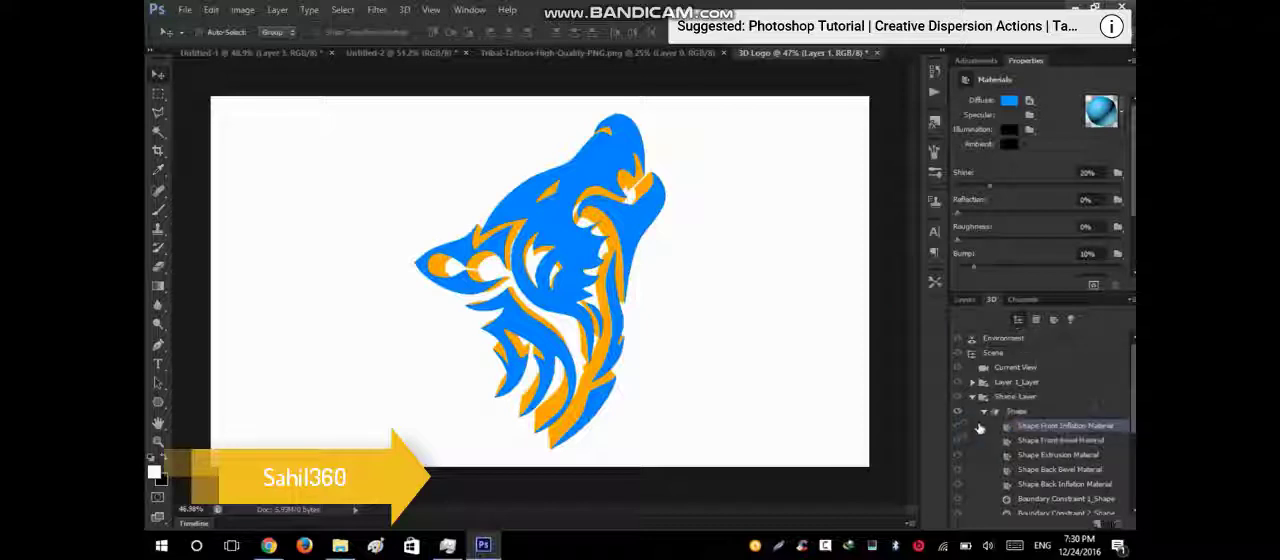
{"action": "left_click", "coordinate": [984, 411]}
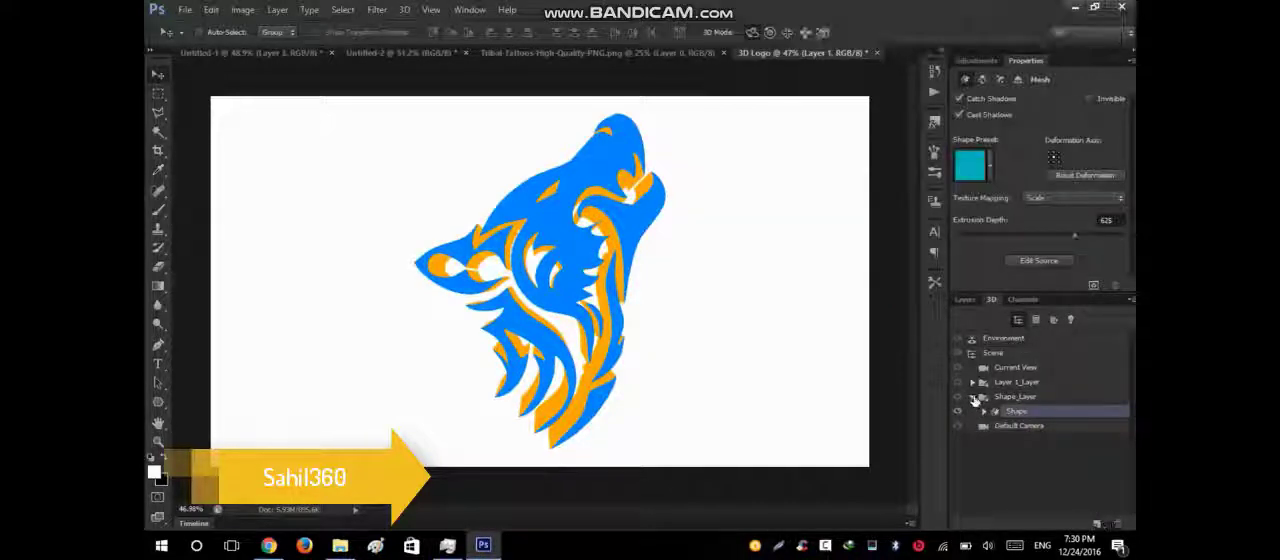
{"action": "left_click", "coordinate": [978, 400]}
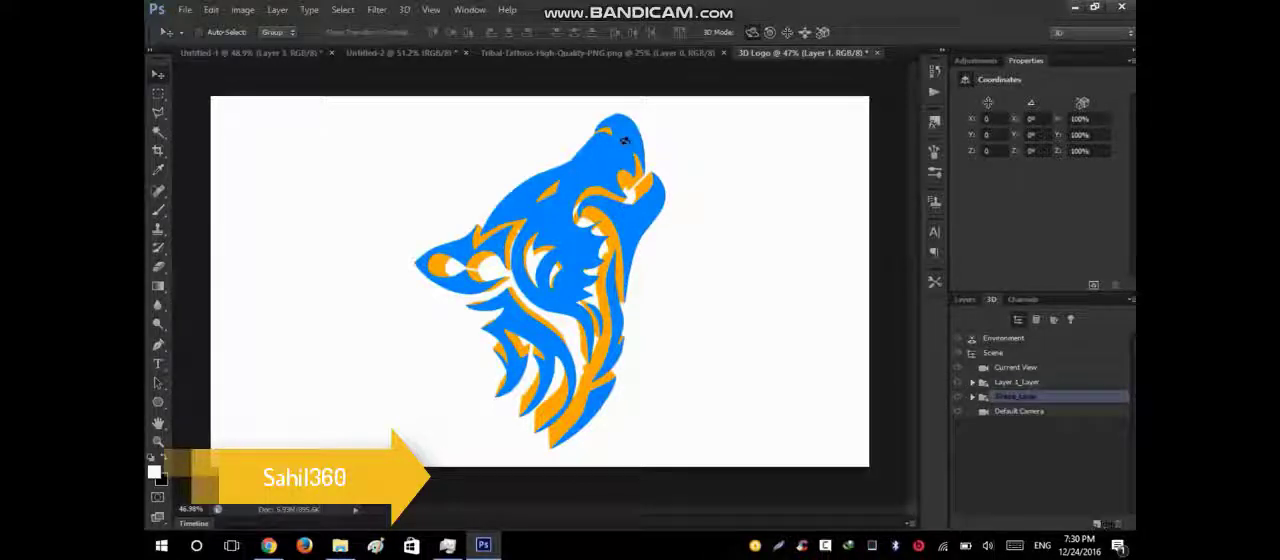
Try converting the merged 3D layer to a smart object and scaling it down to about 93%.
{"action": "left_click", "coordinate": [966, 300]}
{"action": "key", "text": "ctrl+t"}
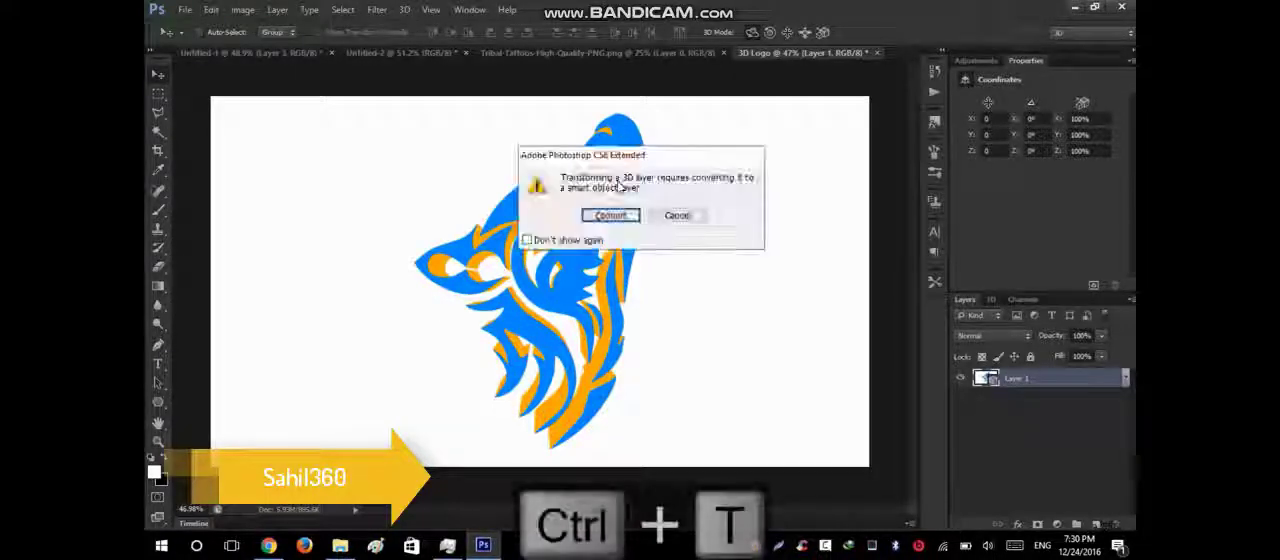
{"action": "left_click", "coordinate": [611, 215]}
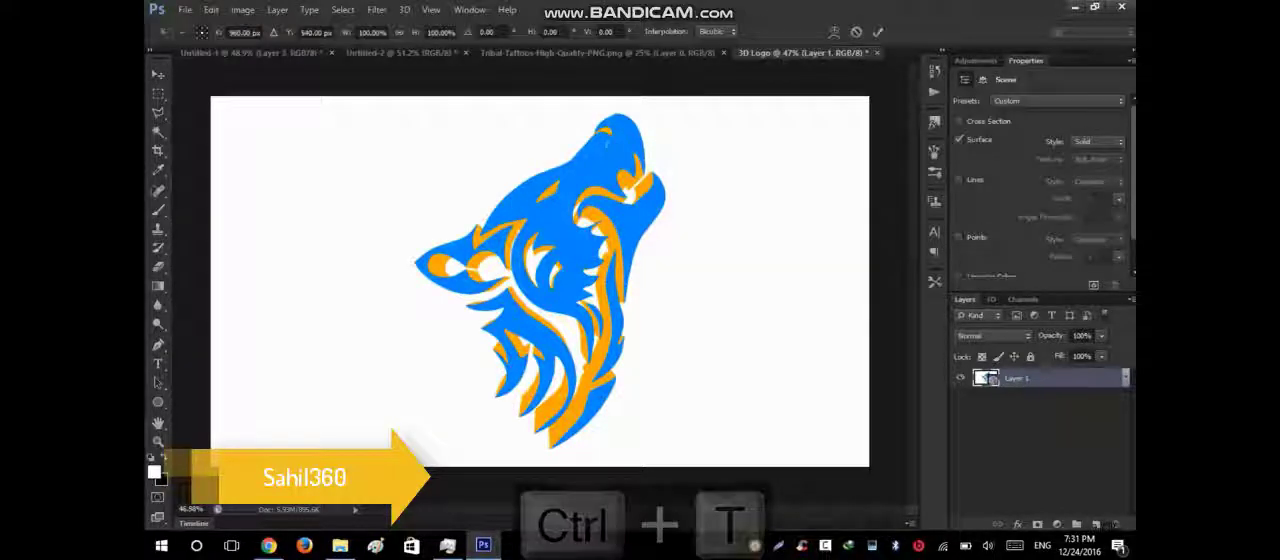
{"action": "left_click_drag", "start_coordinate": [866, 98], "coordinate": [843, 109]}
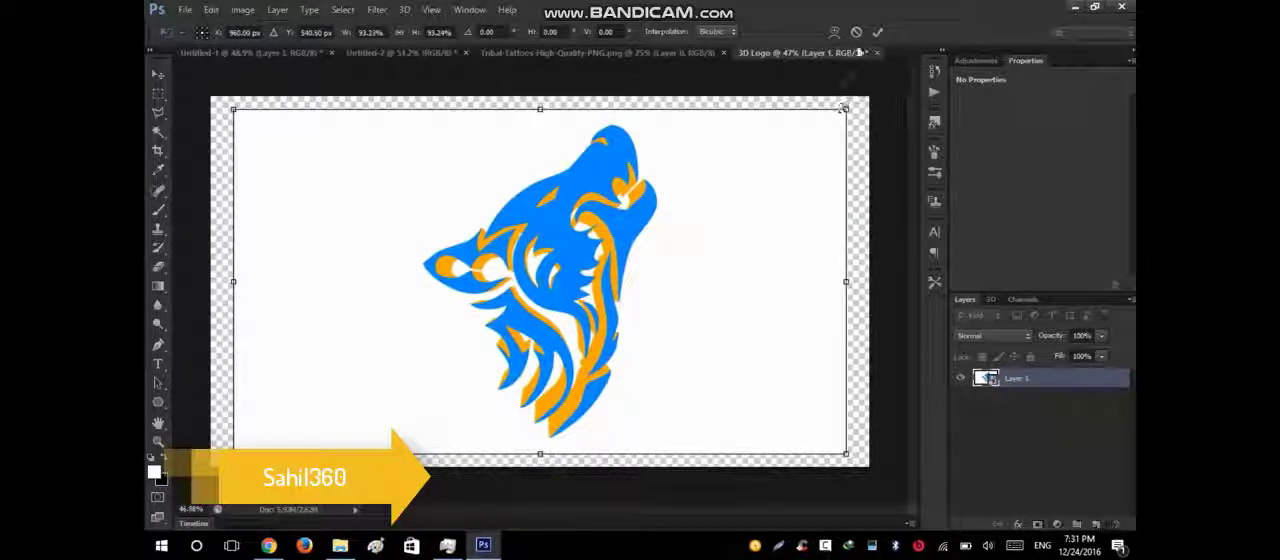
{"action": "left_click", "coordinate": [877, 33]}
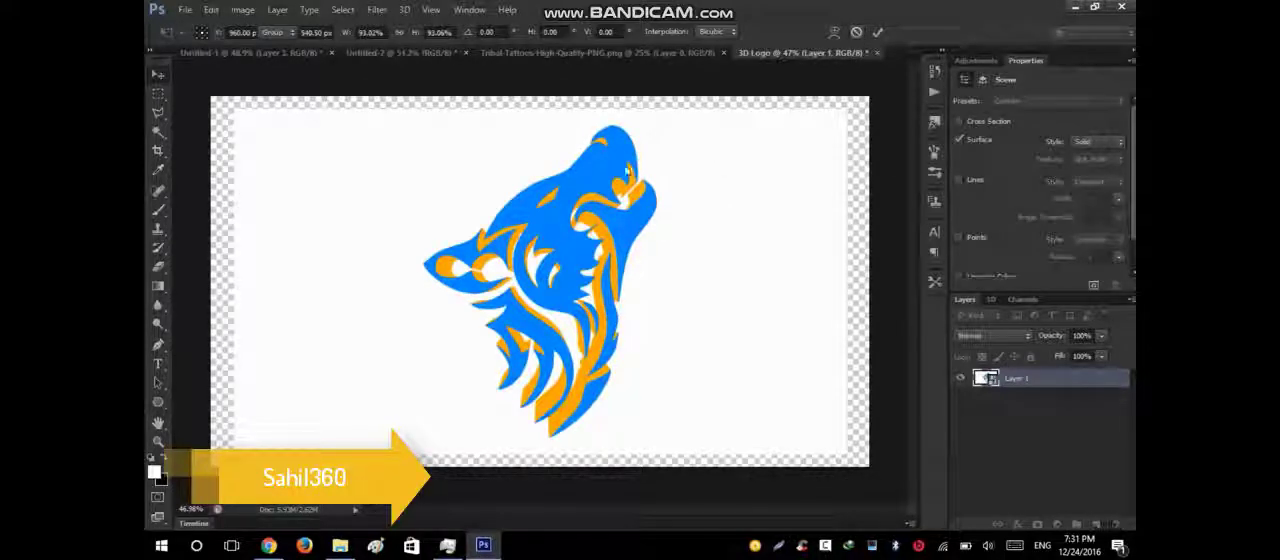
Render the merged 3D scene with the wolf and the postcard background.
{"action": "left_click", "coordinate": [991, 300]}
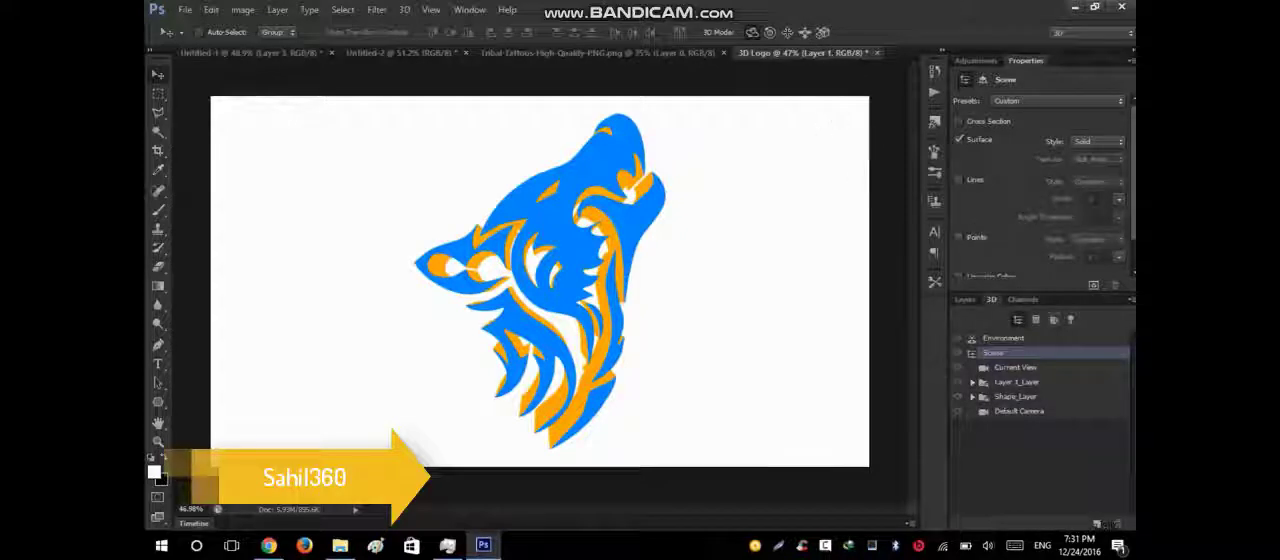
{"action": "left_click", "coordinate": [1131, 300]}
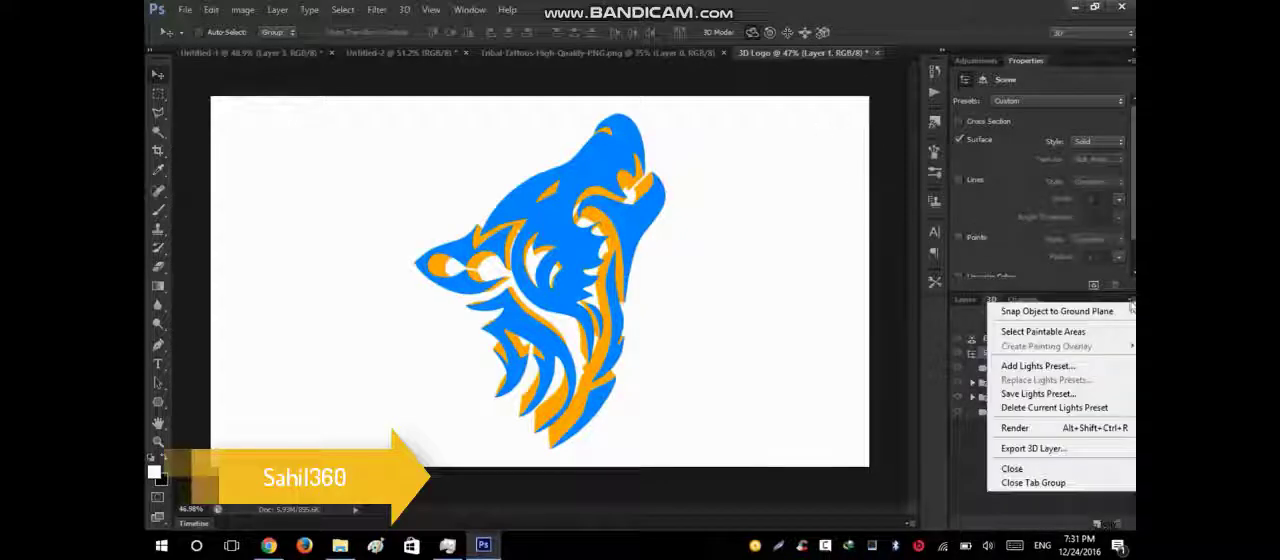
{"action": "left_click", "coordinate": [1016, 429]}
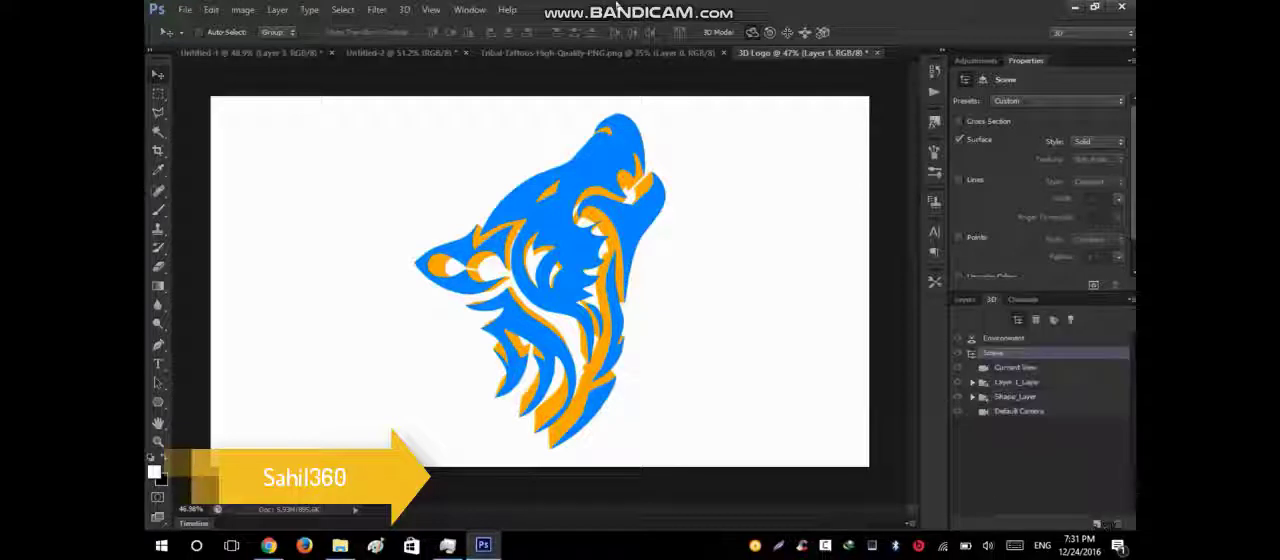
{"action": "left_click", "coordinate": [404, 10]}
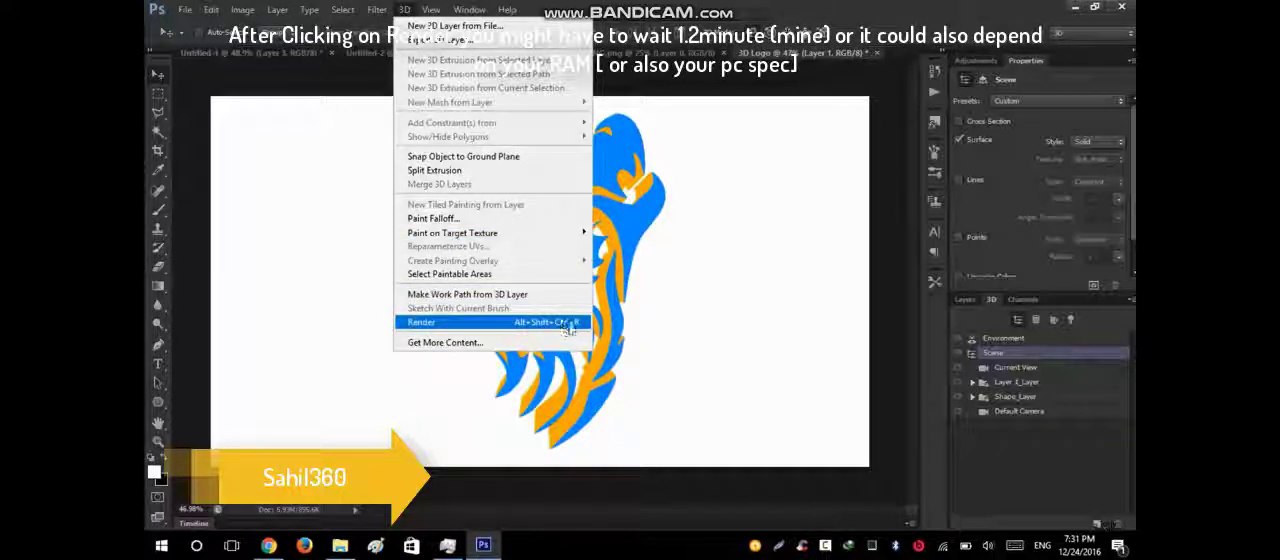
{"action": "left_click", "coordinate": [507, 324]}
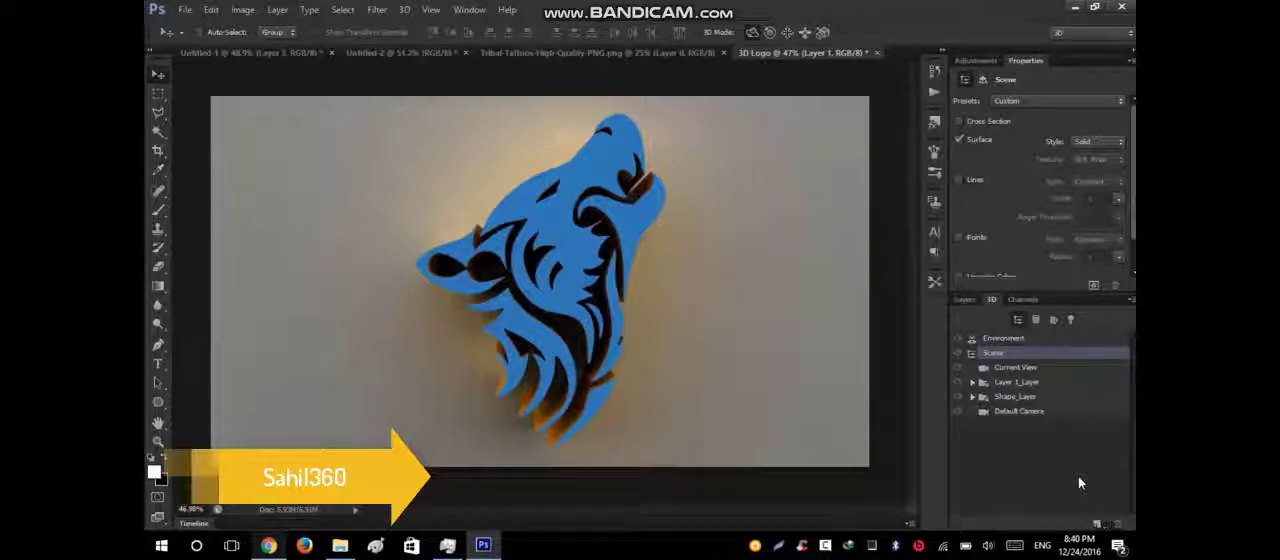
Convert the rendered Layer 1 to a smart object and duplicate it.
{"action": "left_click", "coordinate": [964, 300]}
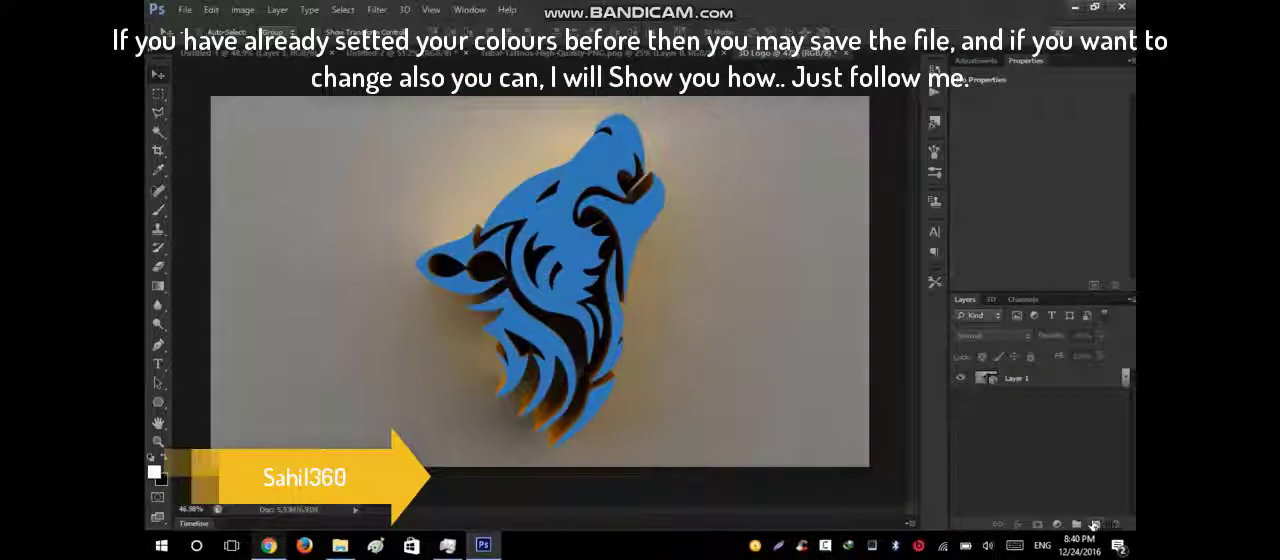
{"action": "left_click", "coordinate": [1070, 384]}
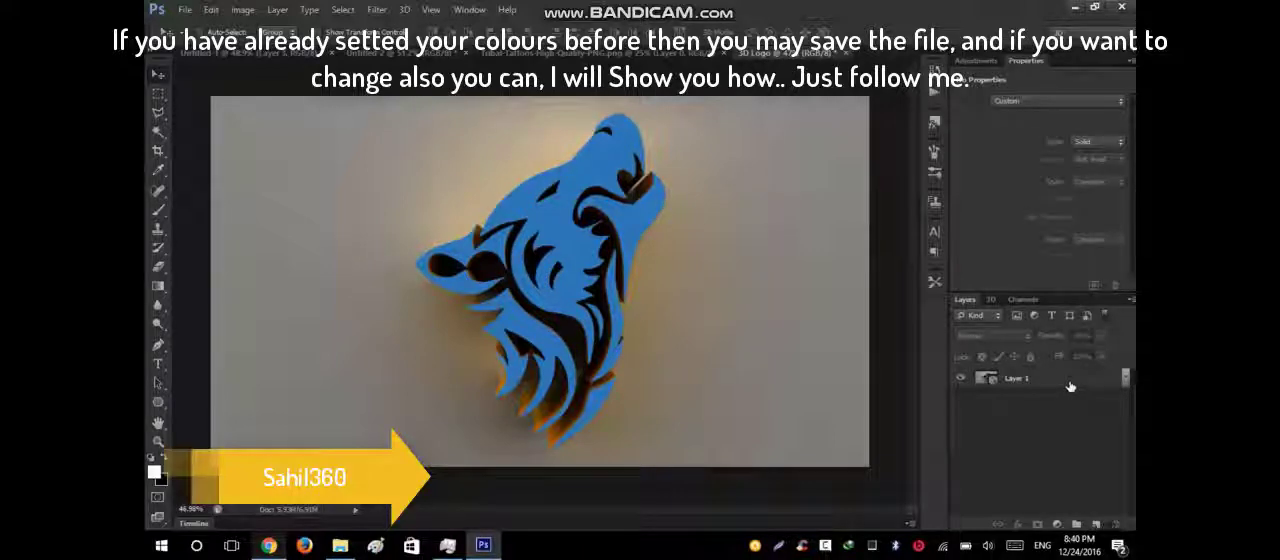
{"action": "right_click", "coordinate": [1070, 384]}
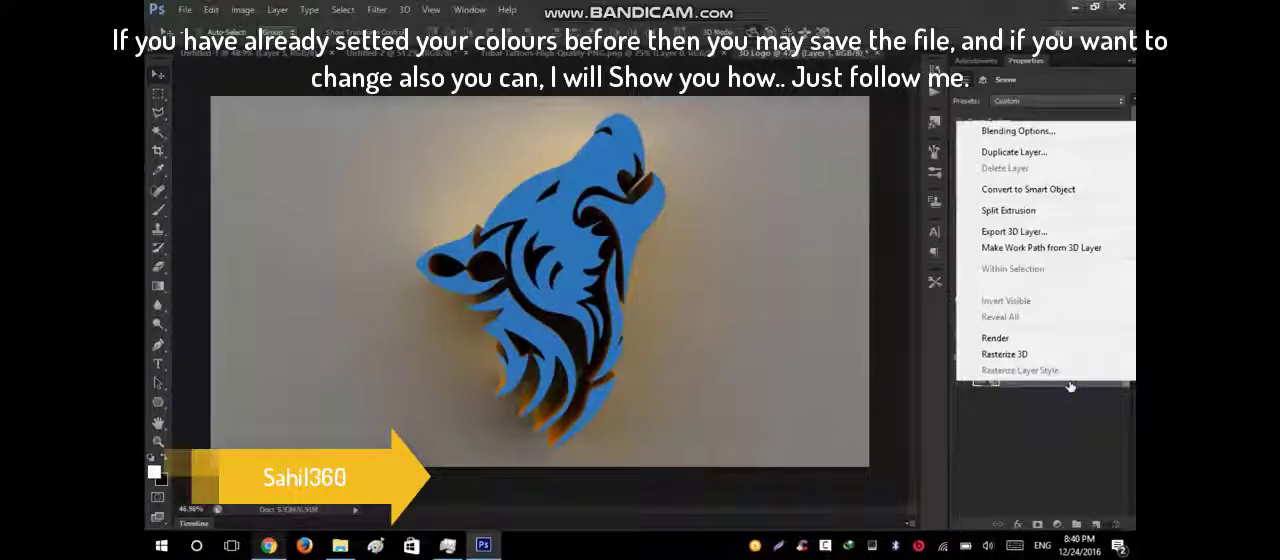
{"action": "left_click", "coordinate": [1010, 189]}
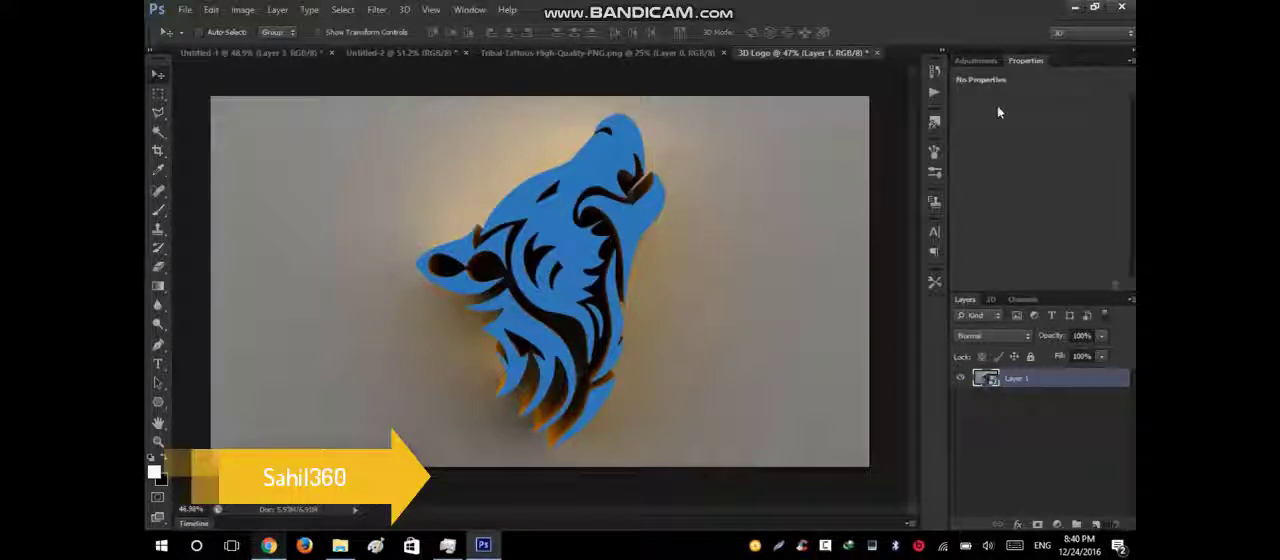
{"action": "left_click", "coordinate": [976, 61]}
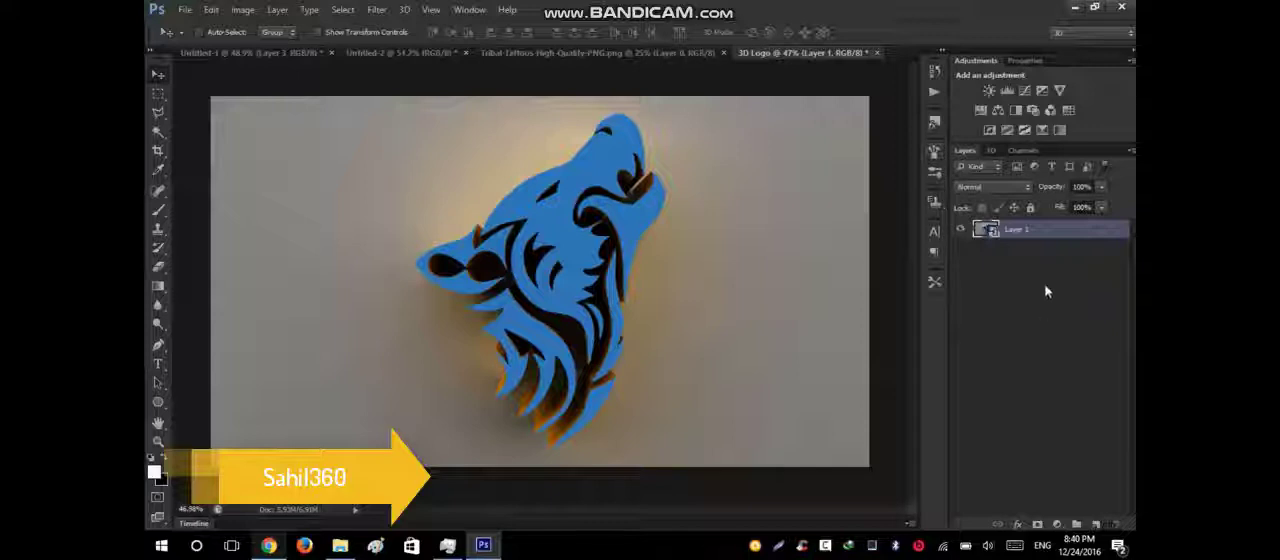
{"action": "key", "text": "ctrl+j"}
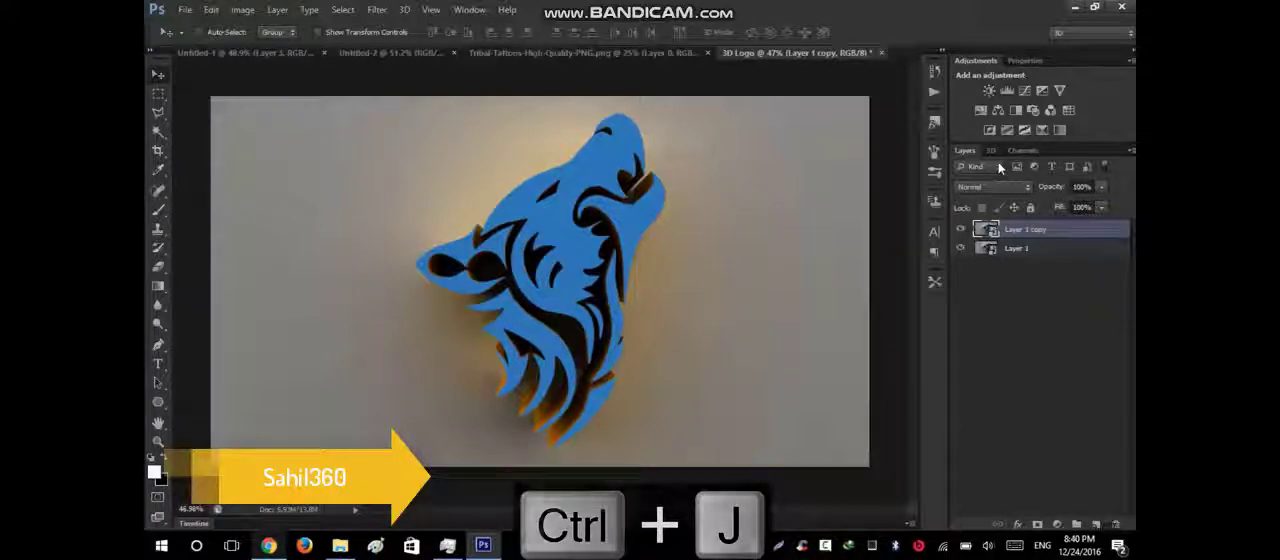
Add a Hue/Saturation adjustment with Saturation +67, and create an empty layer directly above Layer 1 copy.
{"action": "left_click", "coordinate": [980, 111]}
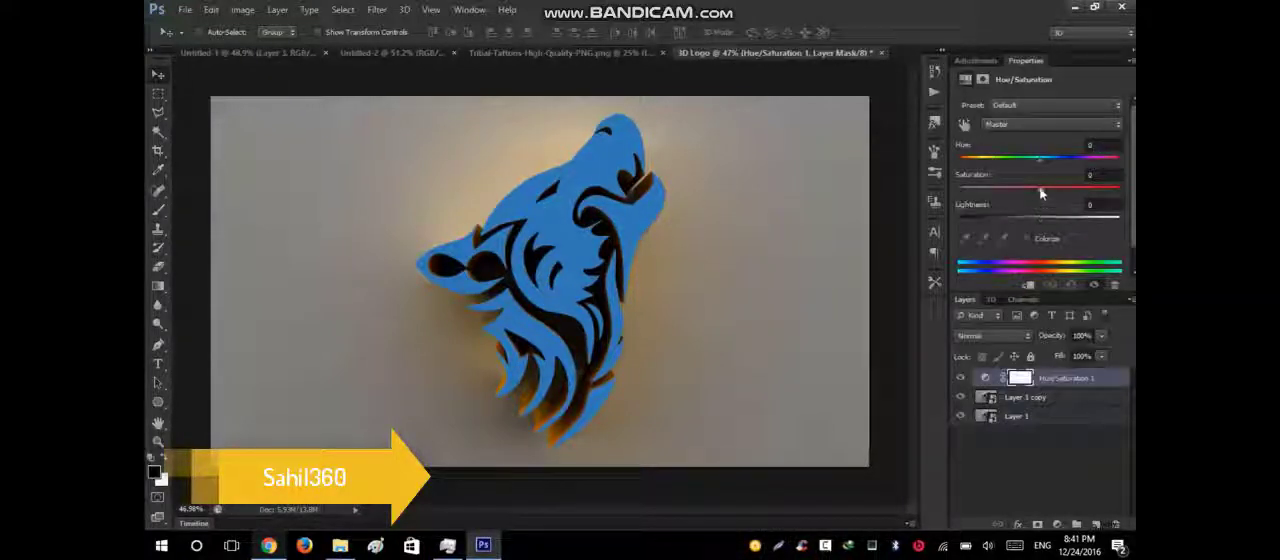
{"action": "left_click_drag", "start_coordinate": [1058, 194], "coordinate": [1096, 209]}
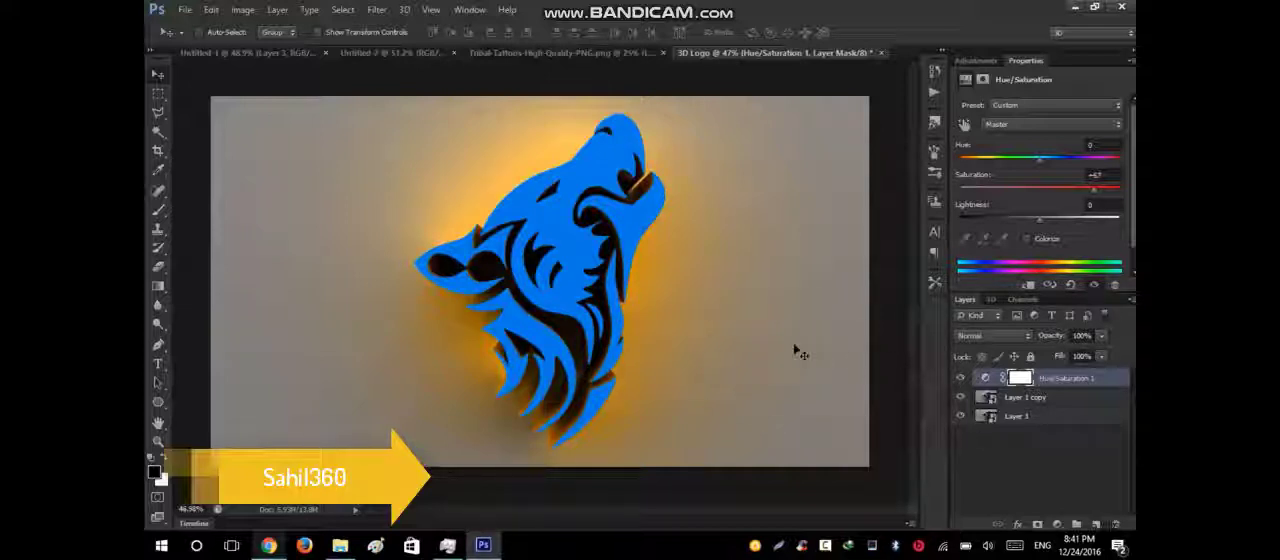
{"action": "left_click", "coordinate": [1035, 399]}
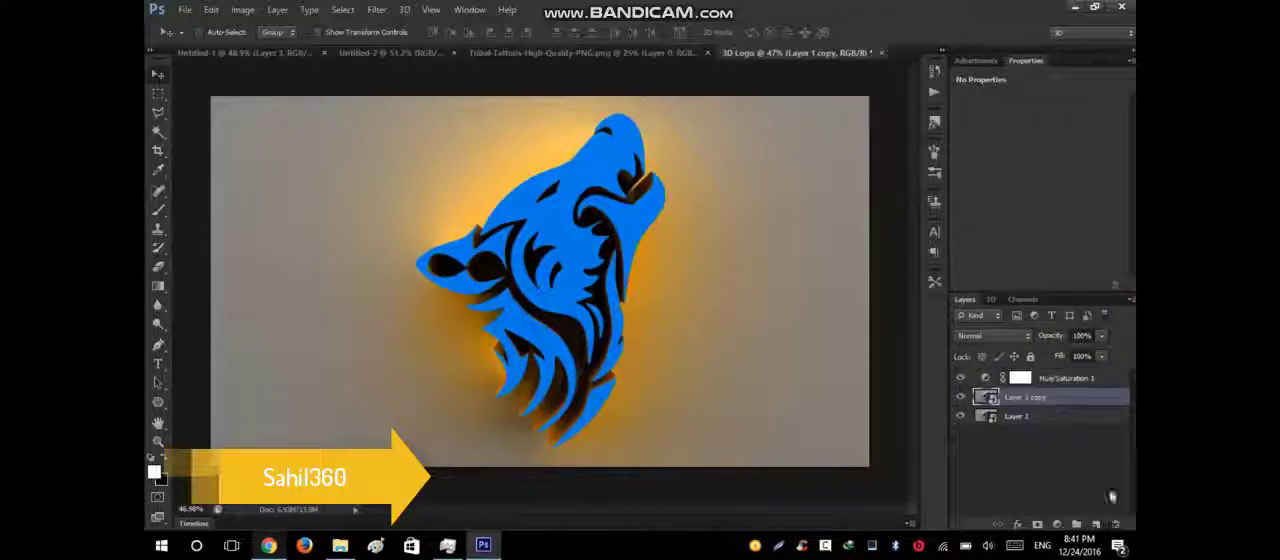
{"action": "left_click", "coordinate": [1096, 524]}
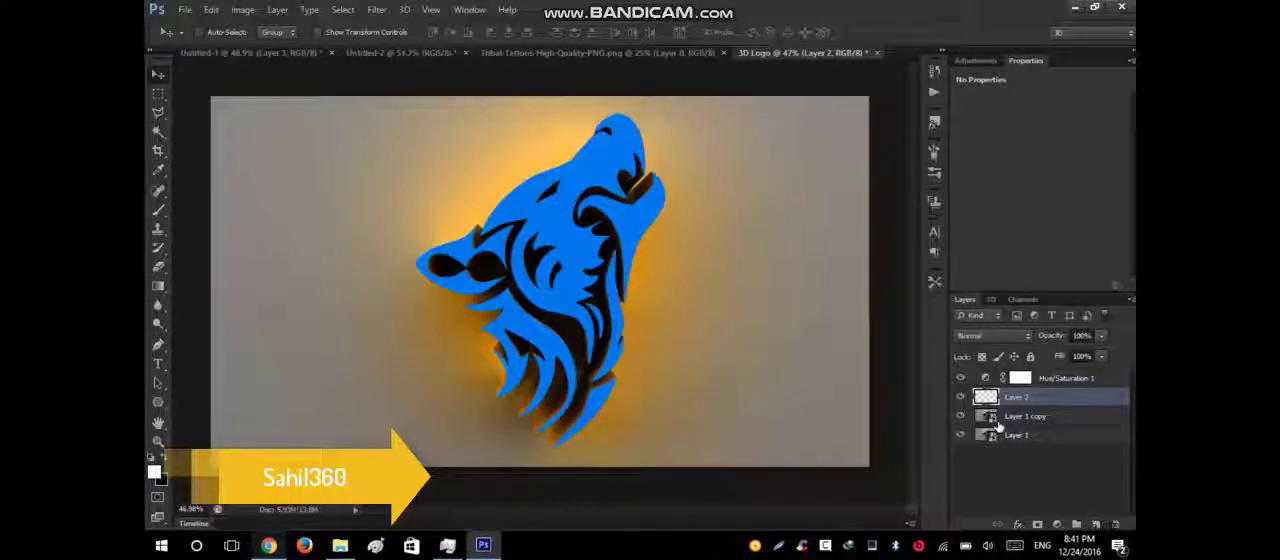
Select the wolf's blue areas on Layer 1 copy with the Magic Wand, and make the empty Layer 2 active.
{"action": "left_click", "coordinate": [1030, 416]}
{"action": "left_click", "coordinate": [158, 133]}
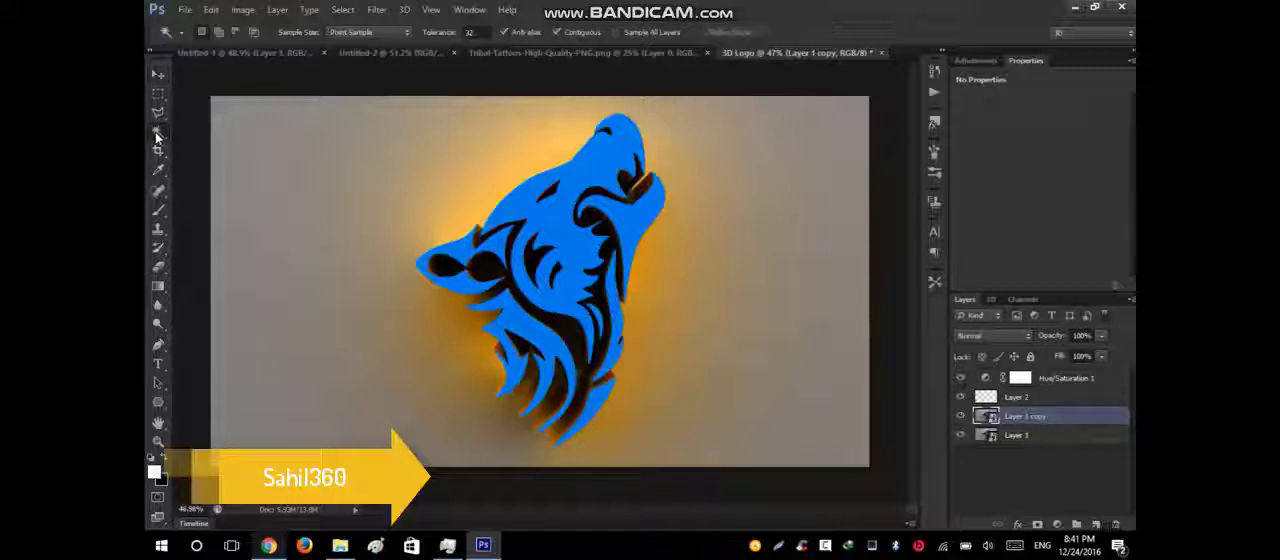
{"action": "right_click", "coordinate": [167, 134]}
{"action": "left_click", "coordinate": [211, 148]}
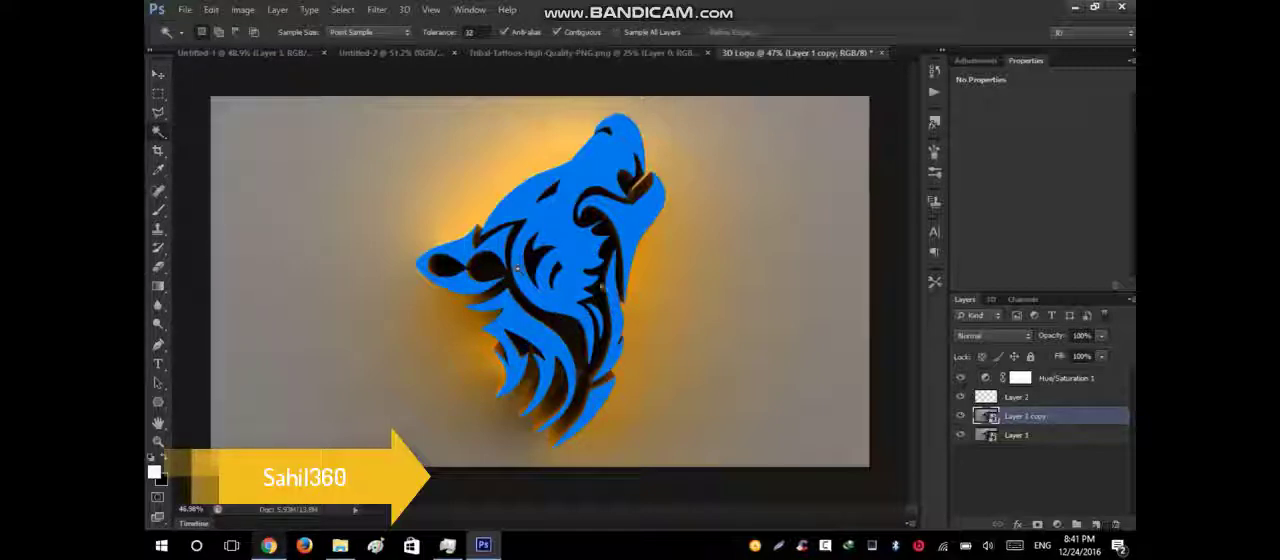
{"action": "scroll", "coordinate": [572, 260], "scroll_direction": "up", "scroll_amount": 2}
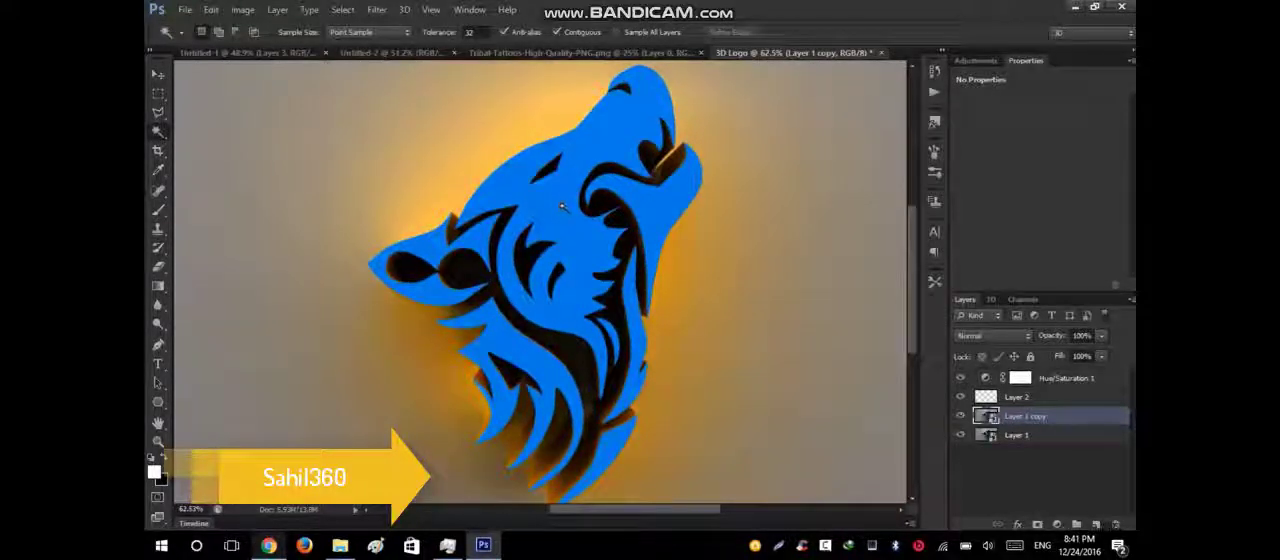
{"action": "left_click", "coordinate": [643, 196]}
{"action": "left_click", "coordinate": [650, 202]}
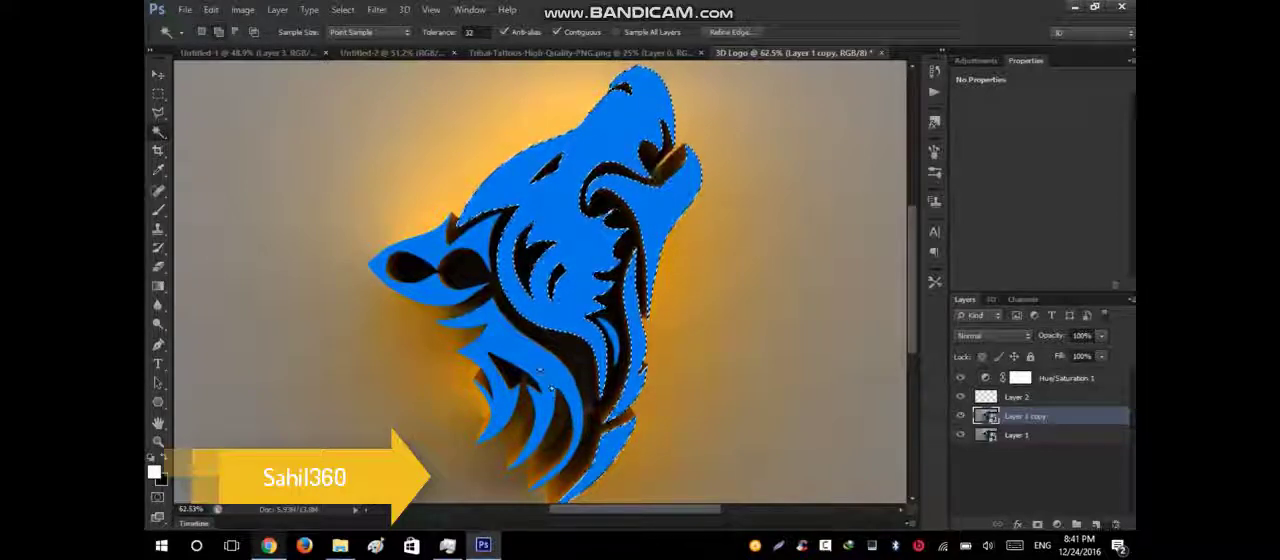
{"action": "left_click", "coordinate": [541, 371], "text": "shift"}
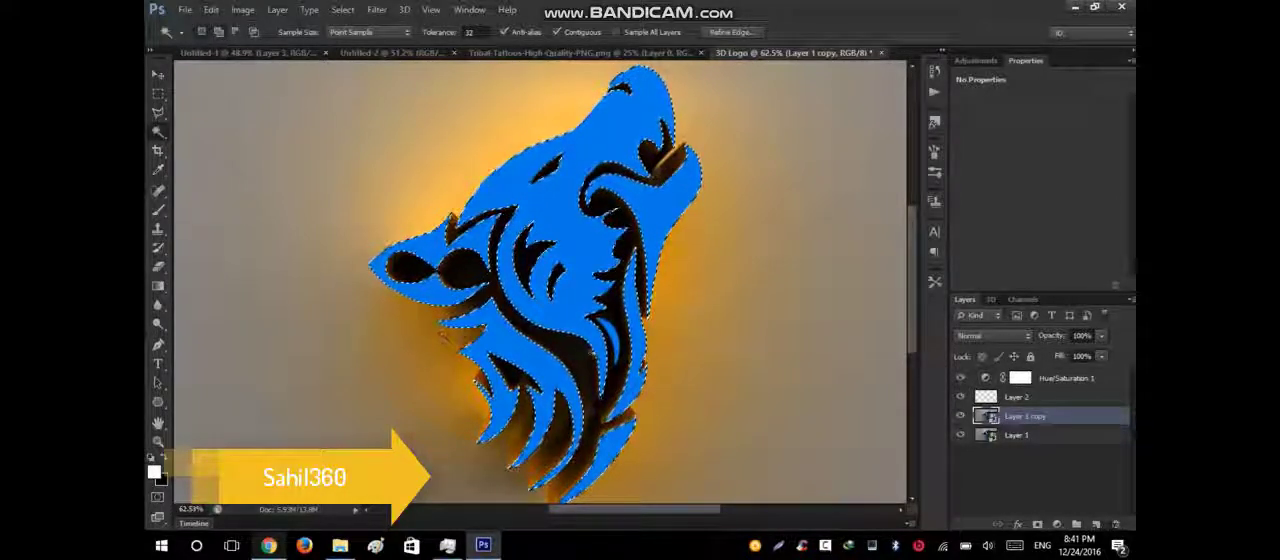
{"action": "scroll", "coordinate": [445, 338], "scroll_direction": "down", "scroll_amount": 3}
{"action": "scroll", "coordinate": [604, 267], "scroll_direction": "up", "scroll_amount": 5}
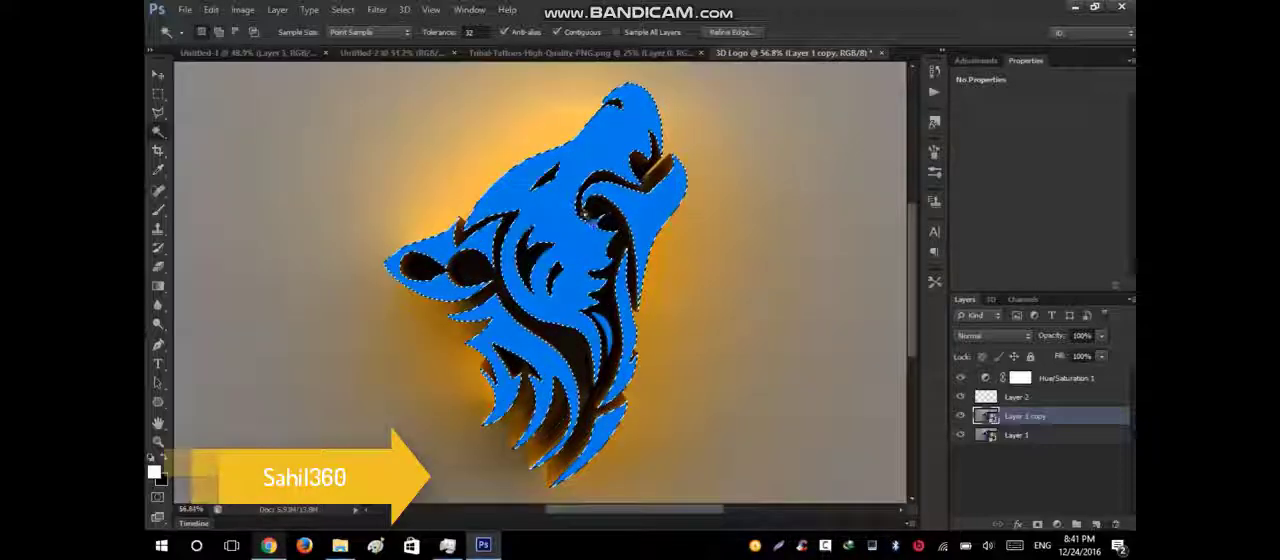
{"action": "scroll", "coordinate": [604, 267], "scroll_direction": "down", "scroll_amount": 4}
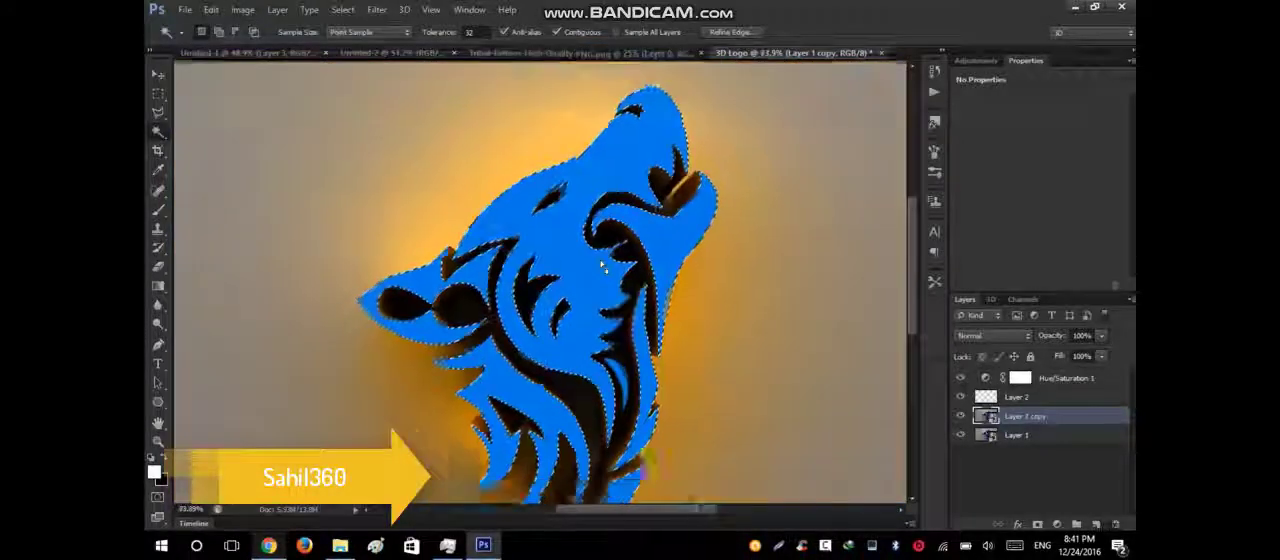
{"action": "left_click", "coordinate": [1050, 399]}
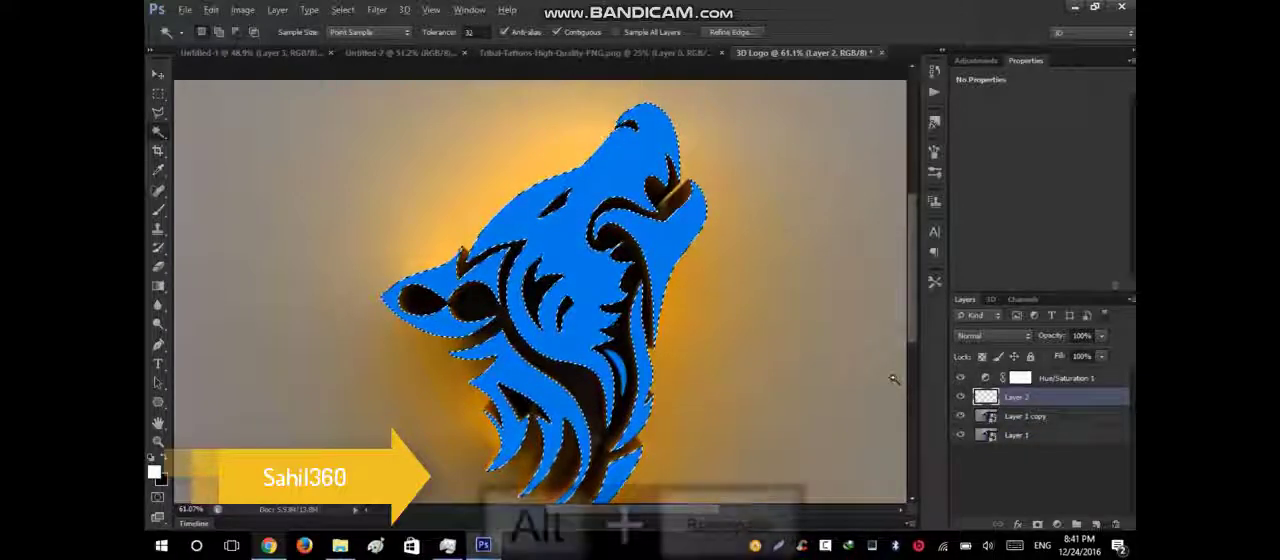
Fill the selected wolf areas and the remaining blue sliver on its neck with white on Layer 2, and deselect.
{"action": "key", "text": "alt+BackSpace"}
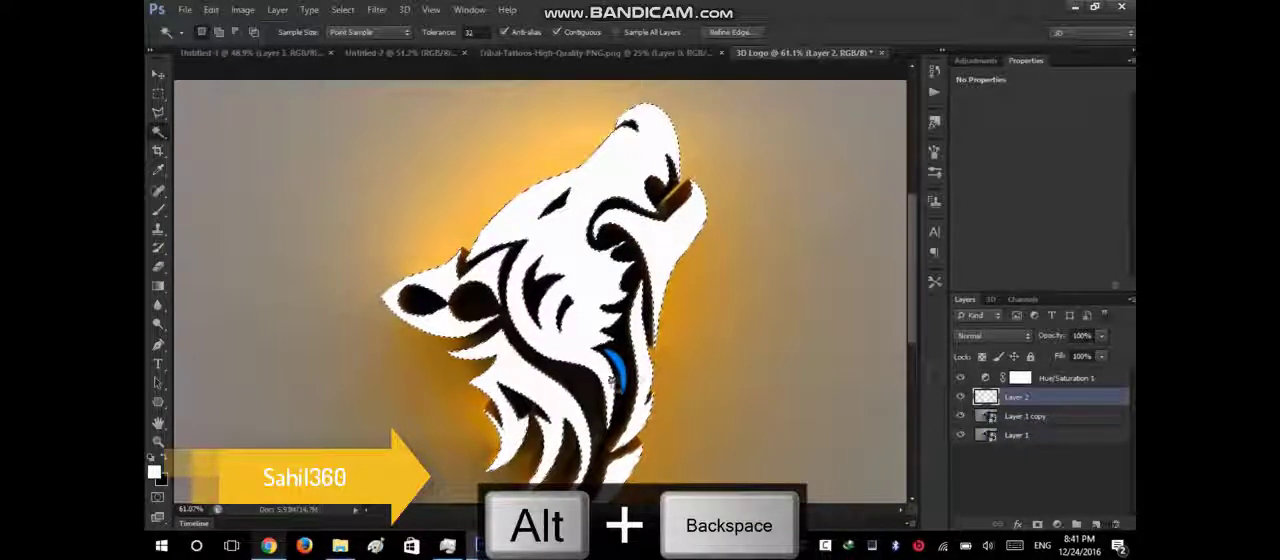
{"action": "scroll", "coordinate": [614, 375], "scroll_direction": "up", "scroll_amount": 8}
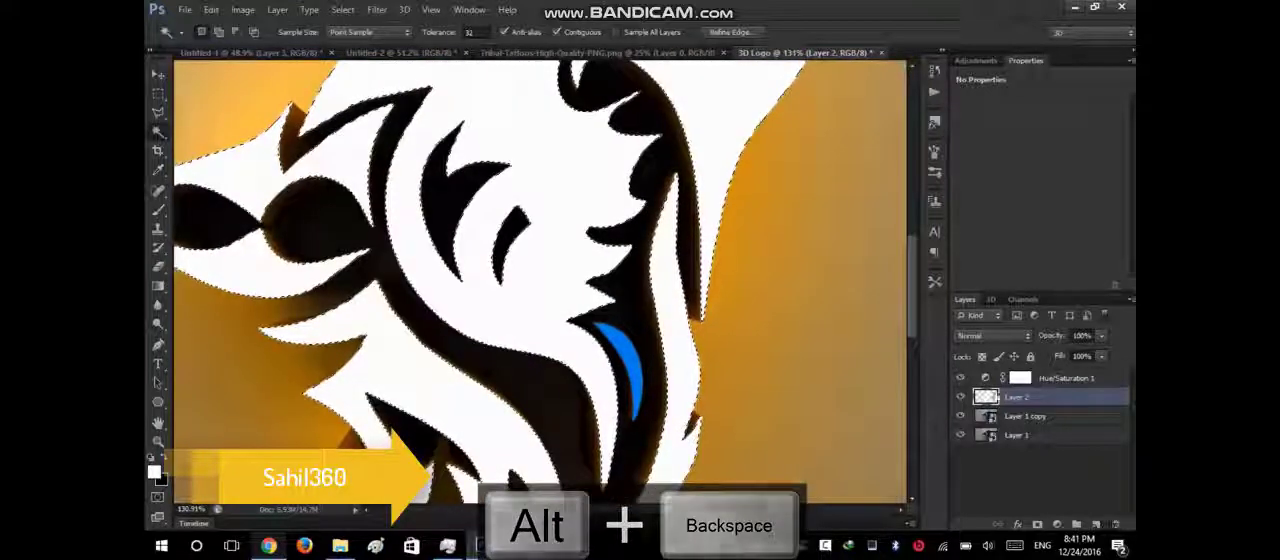
{"action": "left_click", "coordinate": [1020, 416]}
{"action": "scroll", "coordinate": [540, 328], "scroll_direction": "up", "scroll_amount": 3}
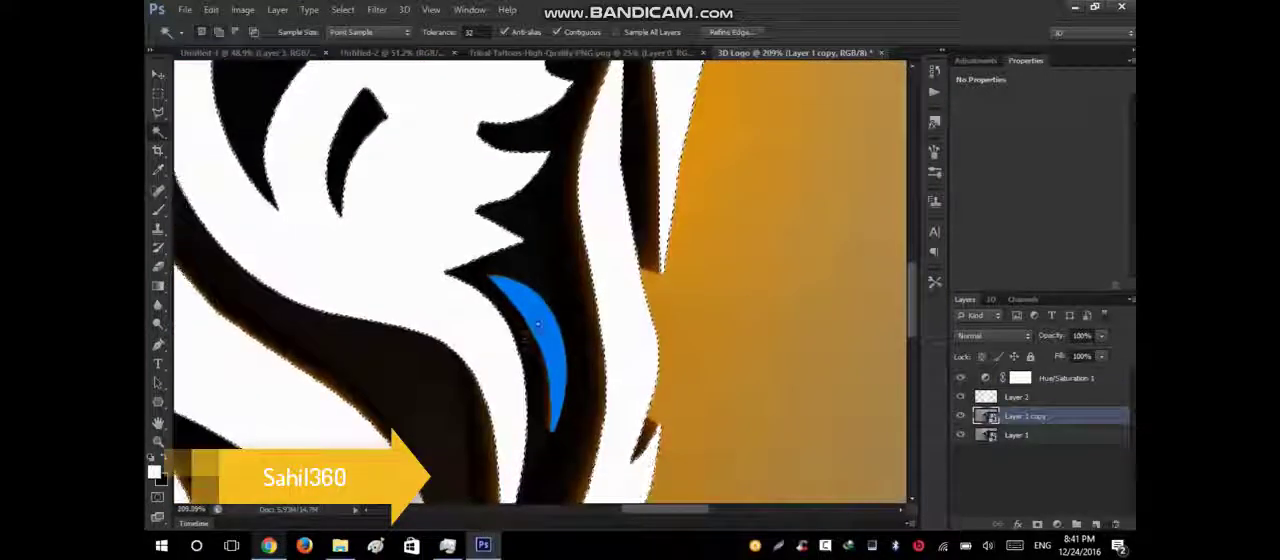
{"action": "left_click", "coordinate": [540, 328], "text": "shift"}
{"action": "left_click", "coordinate": [1000, 398]}
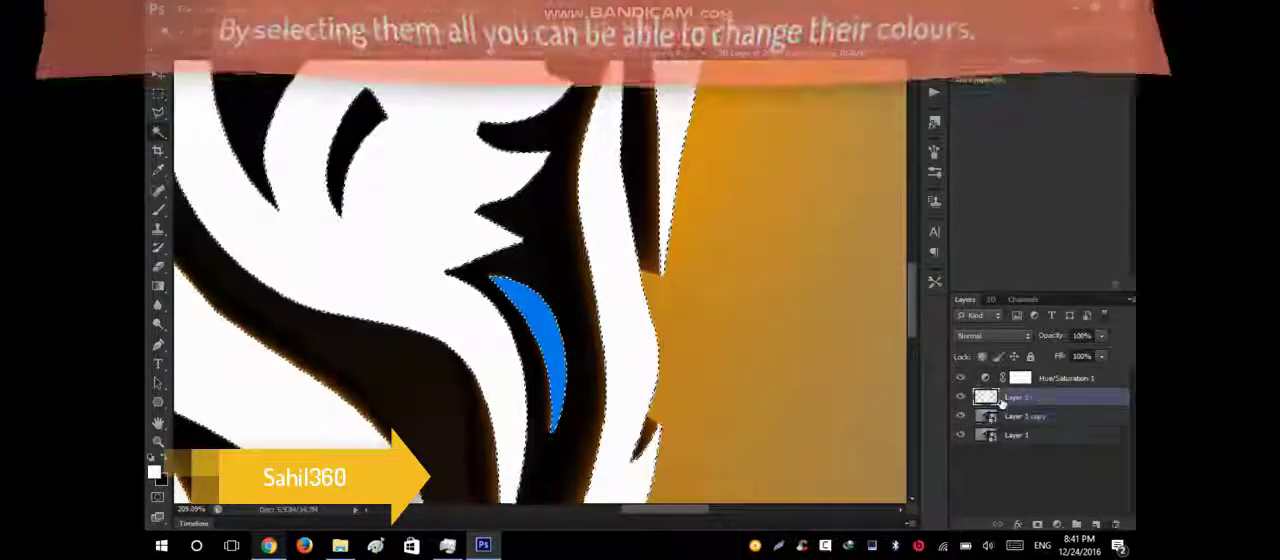
{"action": "key", "text": "alt+BackSpace"}
{"action": "key", "text": "ctrl+d"}
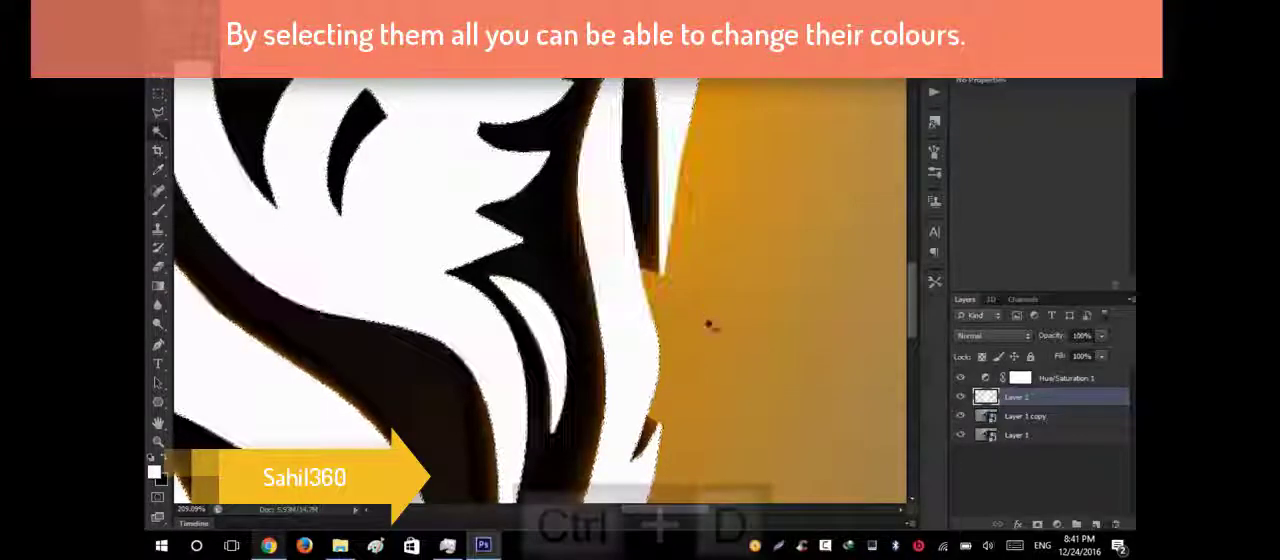
{"action": "scroll", "coordinate": [705, 320], "scroll_direction": "down", "scroll_amount": 3}
{"action": "scroll", "coordinate": [705, 320], "scroll_direction": "down", "scroll_amount": 4}
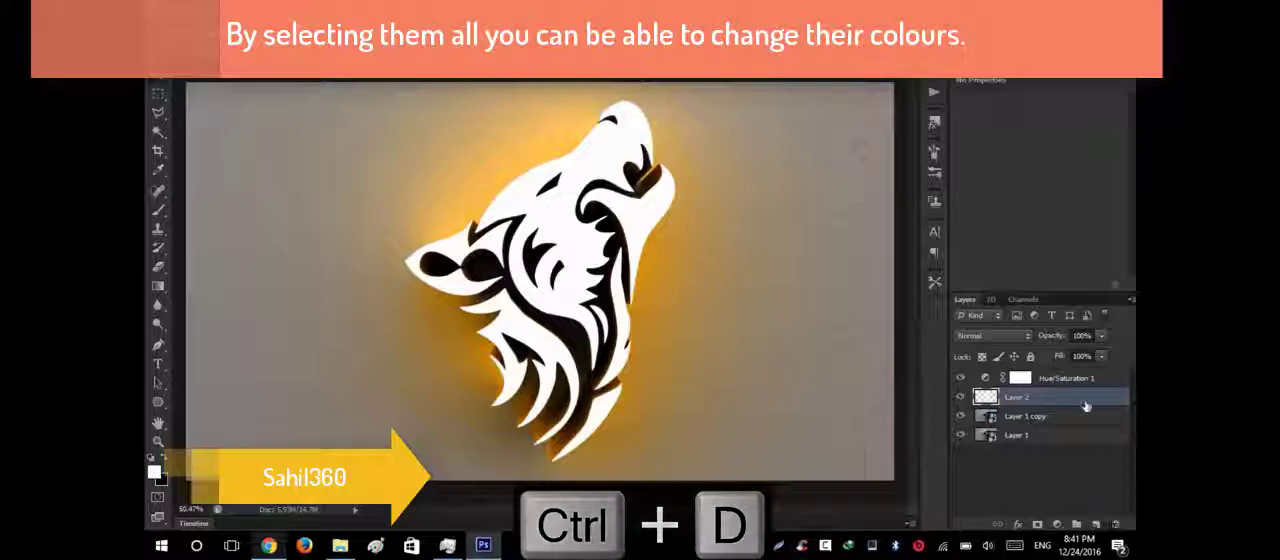
Add a Color Overlay effect to Layer 2 with the orange colour f96f00.
{"action": "left_click", "coordinate": [1018, 525]}
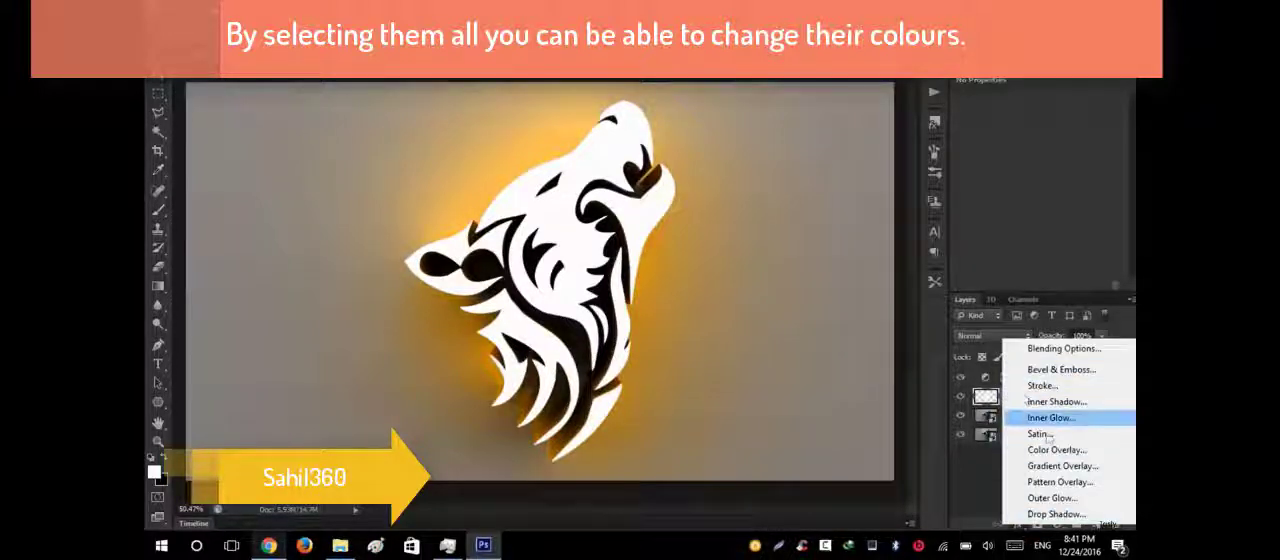
{"action": "left_click", "coordinate": [1056, 452]}
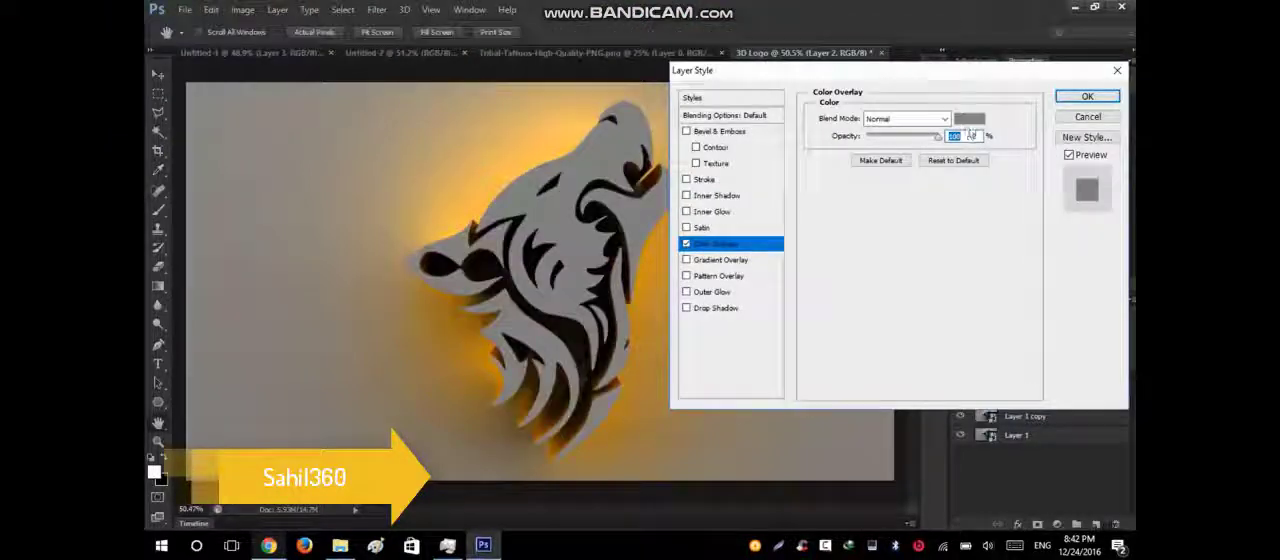
{"action": "left_click", "coordinate": [970, 120]}
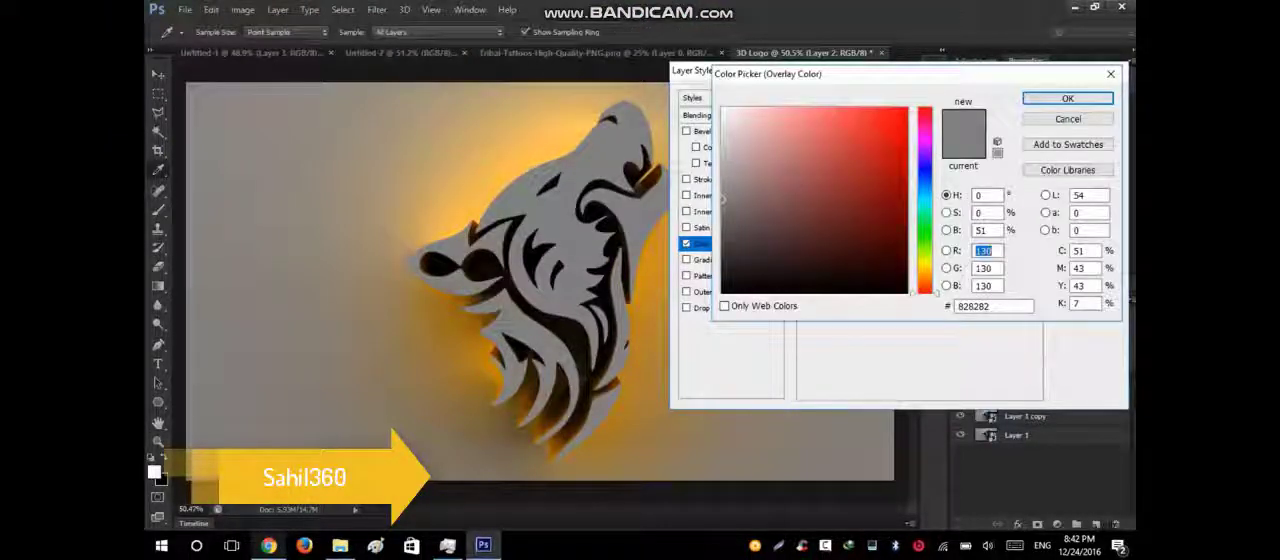
{"action": "left_click_drag", "start_coordinate": [928, 278], "coordinate": [930, 279]}
{"action": "left_click", "coordinate": [906, 112]}
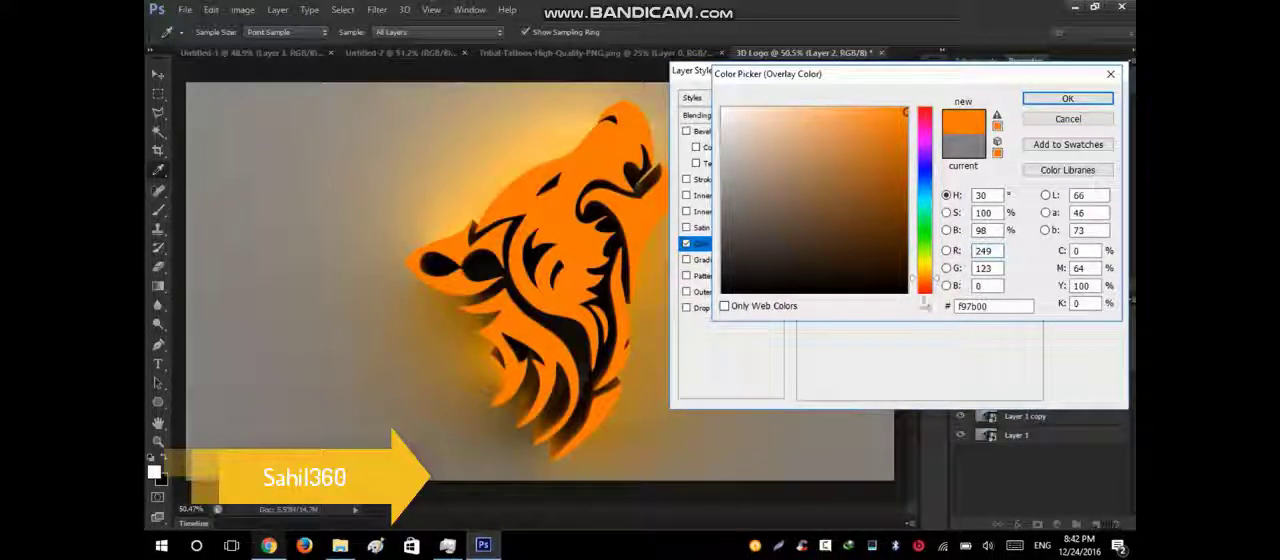
{"action": "left_click", "coordinate": [938, 280]}
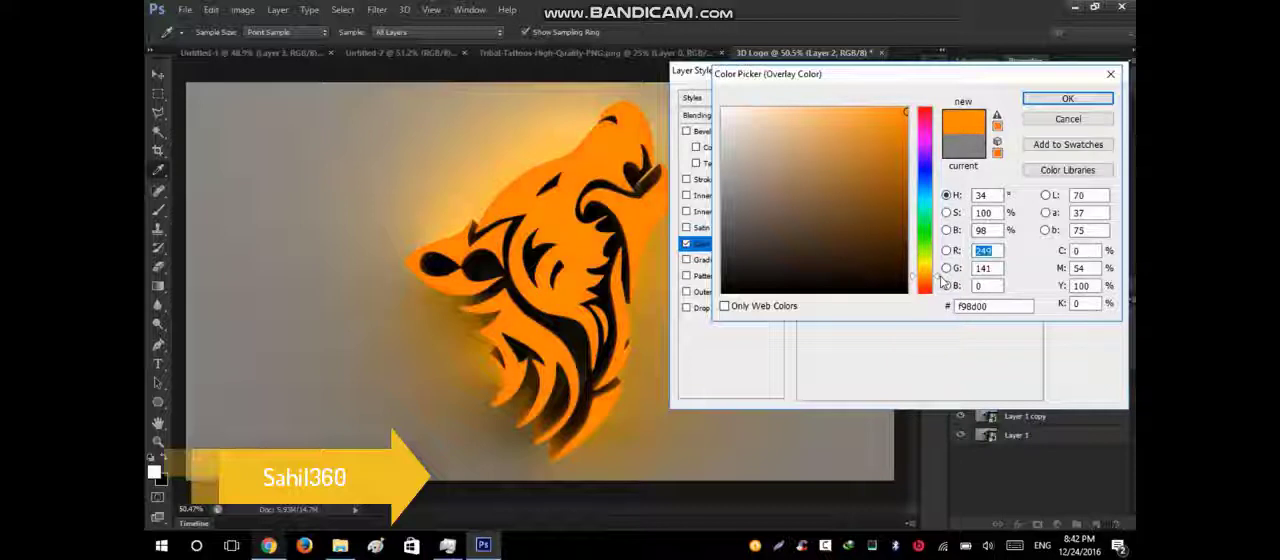
{"action": "left_click_drag", "start_coordinate": [938, 283], "coordinate": [939, 287]}
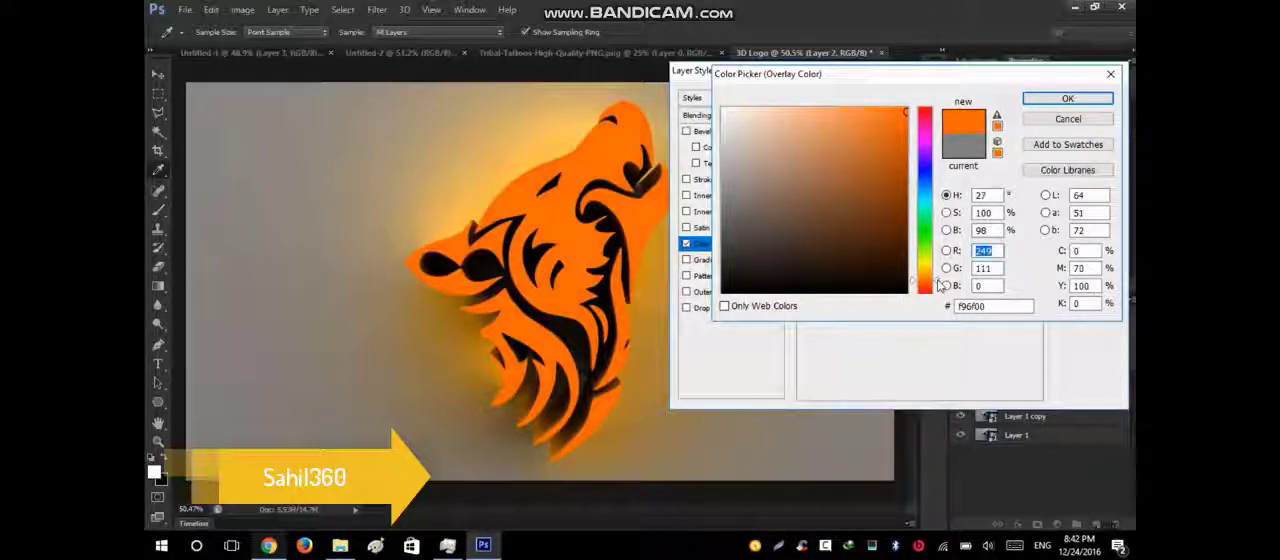
{"action": "left_click", "coordinate": [1066, 98]}
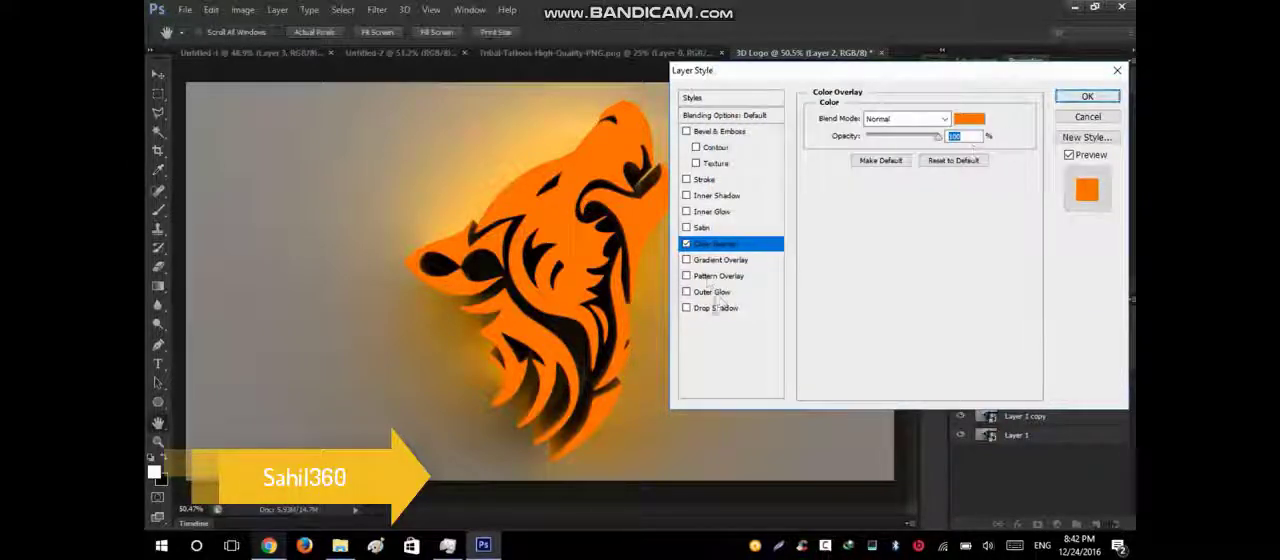
Enable a white Inner Shadow on Layer 2 with Normal blend mode and 100% opacity.
{"action": "left_click", "coordinate": [712, 196]}
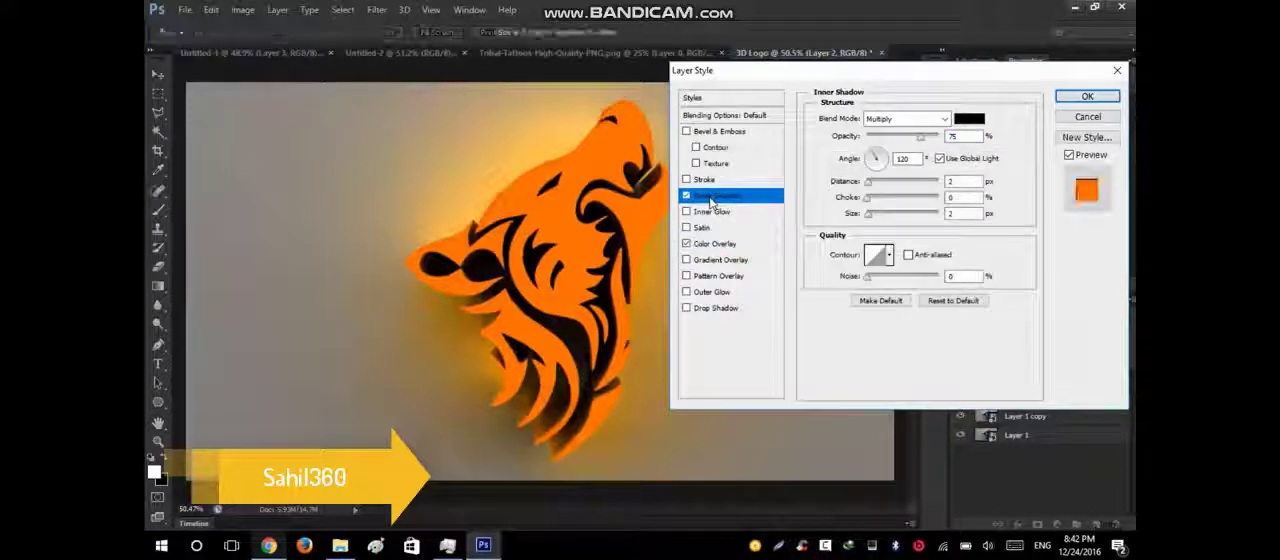
{"action": "left_click", "coordinate": [969, 118]}
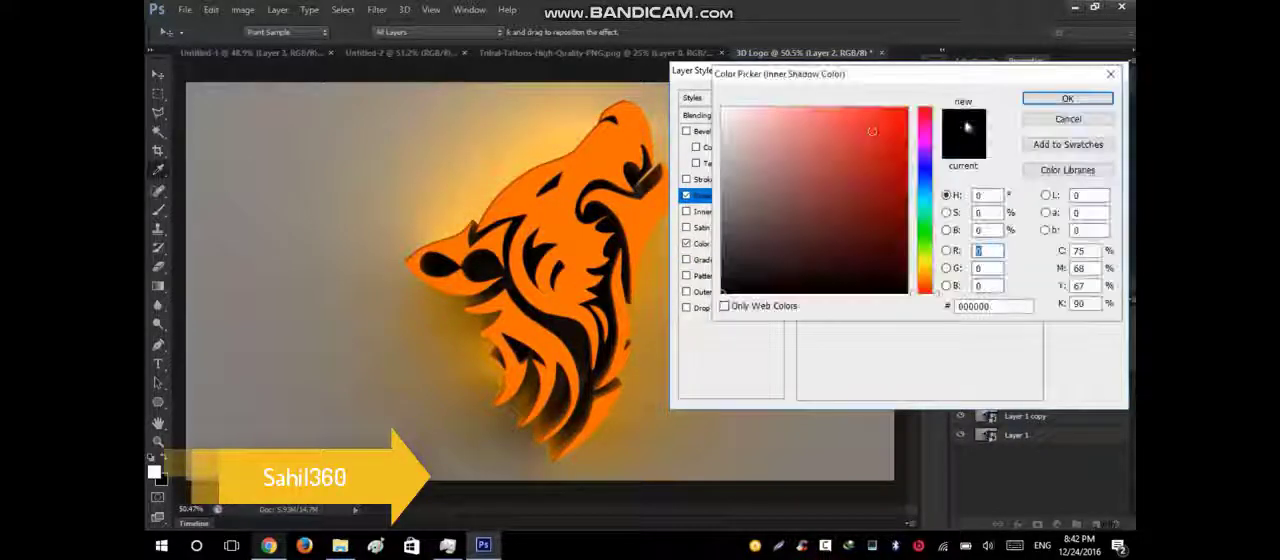
{"action": "left_click", "coordinate": [721, 106]}
{"action": "left_click", "coordinate": [1067, 98]}
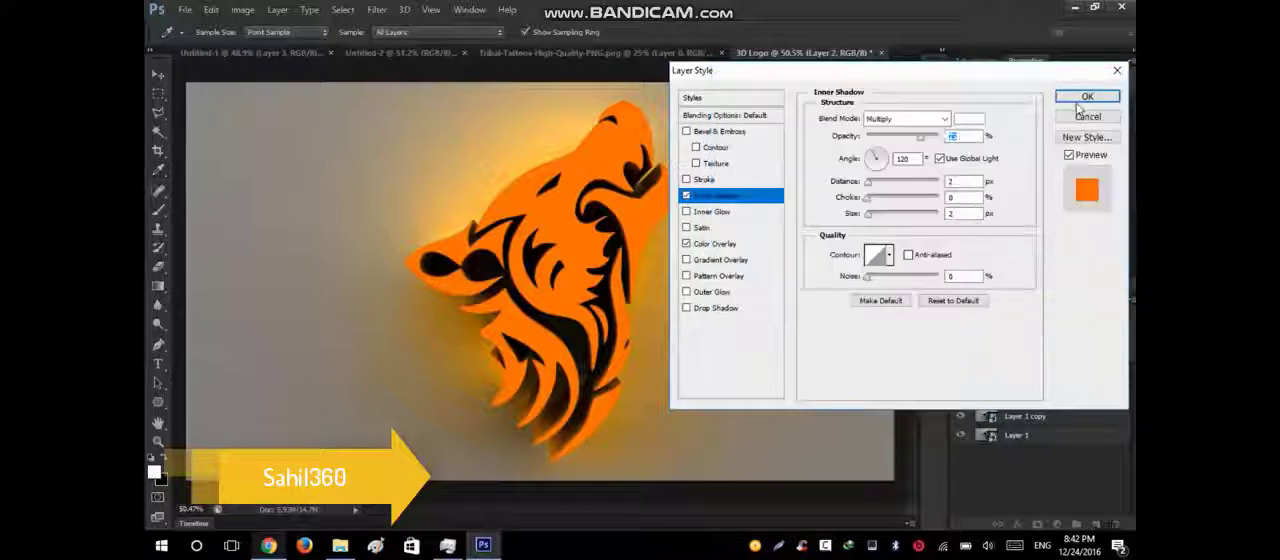
{"action": "left_click", "coordinate": [905, 119]}
{"action": "left_click", "coordinate": [900, 134]}
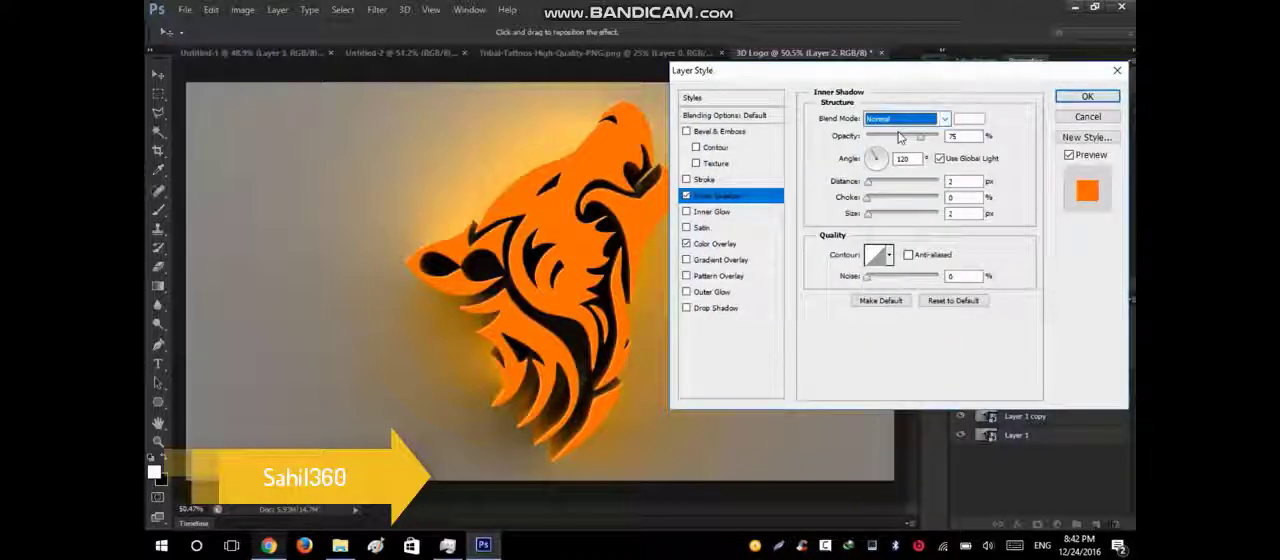
{"action": "left_click_drag", "start_coordinate": [920, 136], "coordinate": [940, 136]}
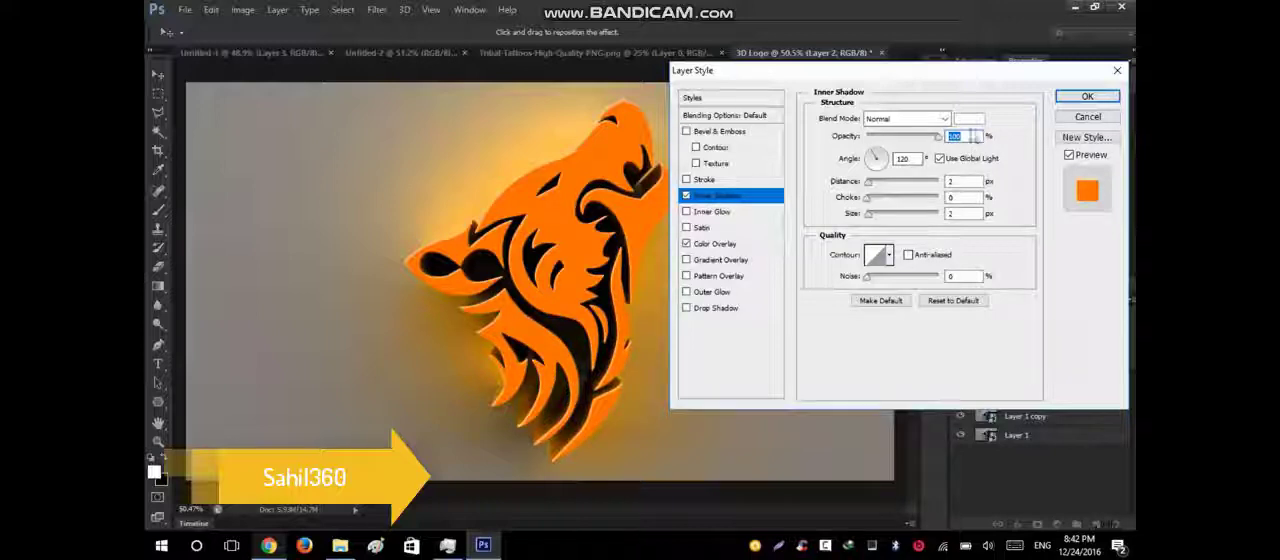
Set the inner shadow's size to 3 px and blend mode to Overlay, adjust its distance, and apply the layer style.
{"action": "left_click", "coordinate": [960, 213]}
{"action": "type", "text": "3"}
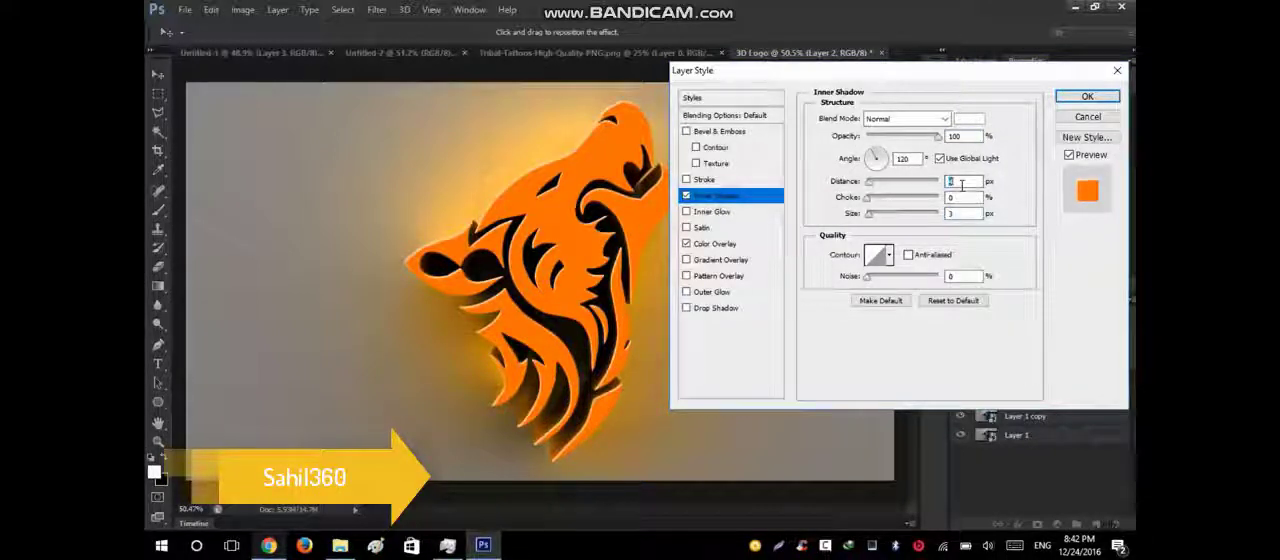
{"action": "left_click", "coordinate": [956, 182]}
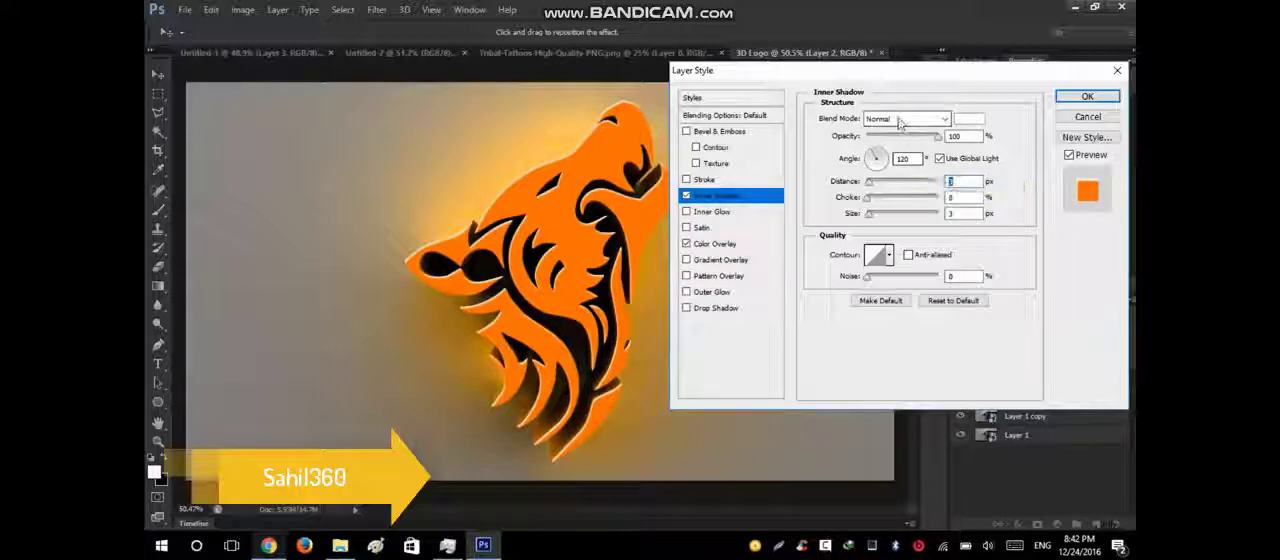
{"action": "left_click", "coordinate": [905, 118]}
{"action": "left_click", "coordinate": [880, 308]}
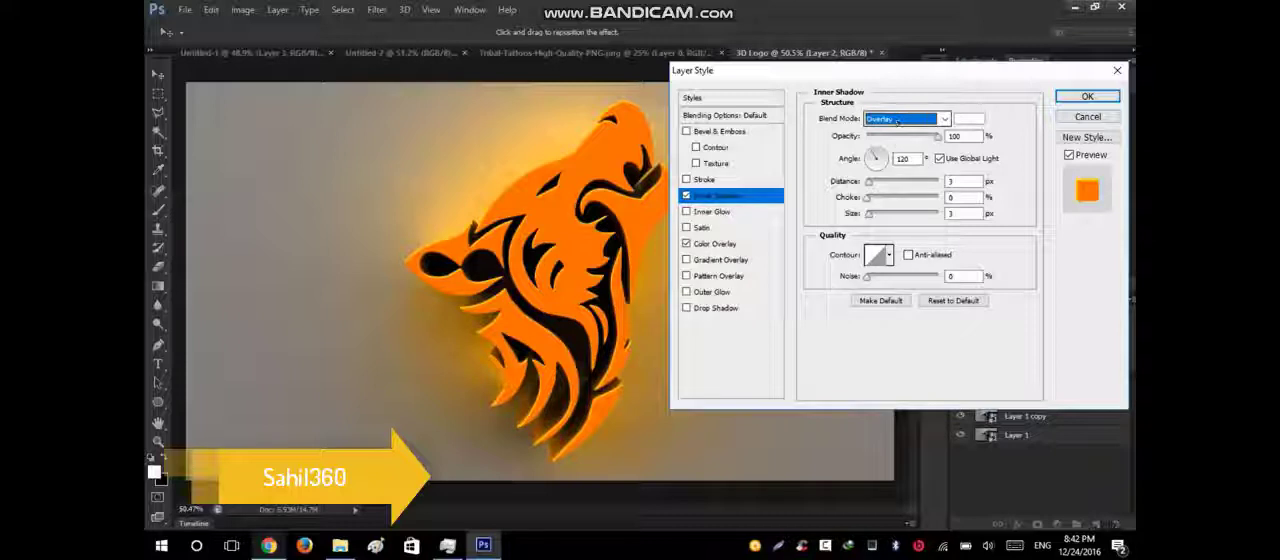
{"action": "left_click", "coordinate": [963, 182]}
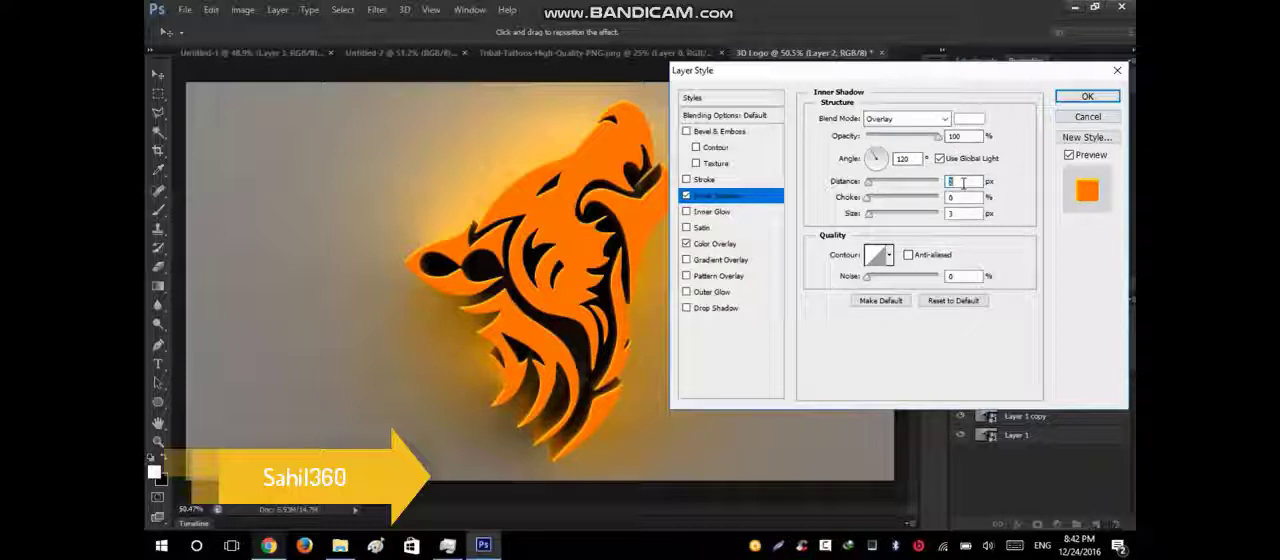
{"action": "left_click", "coordinate": [1089, 98]}
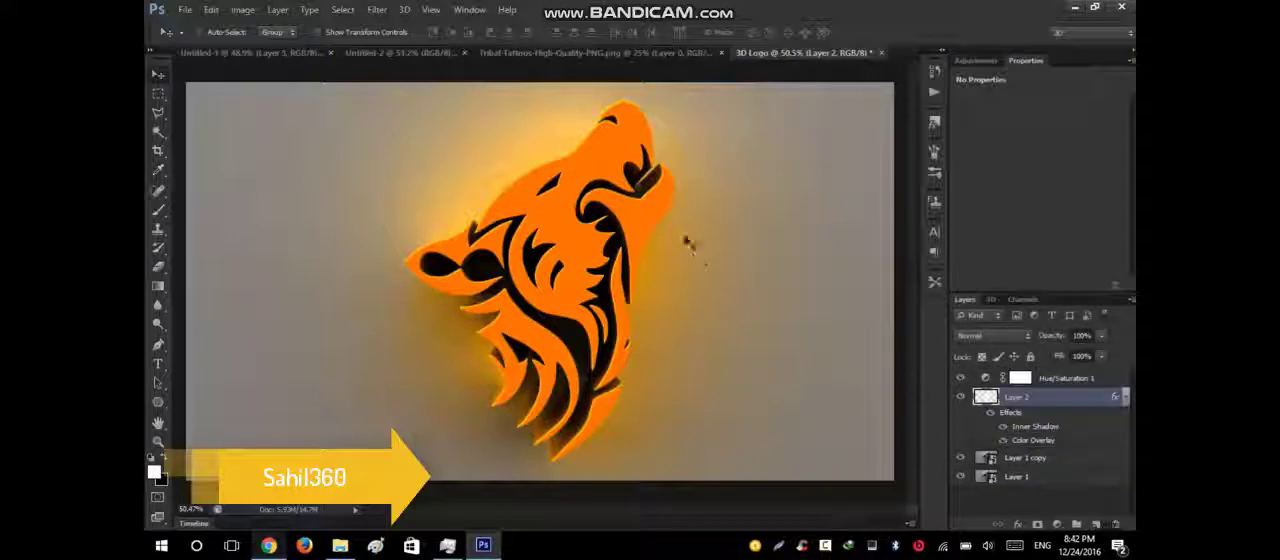
Place Layer 2 above Hue/Saturation 1 and add a Color Balance adjustment between them.
{"action": "left_click", "coordinate": [1038, 396]}
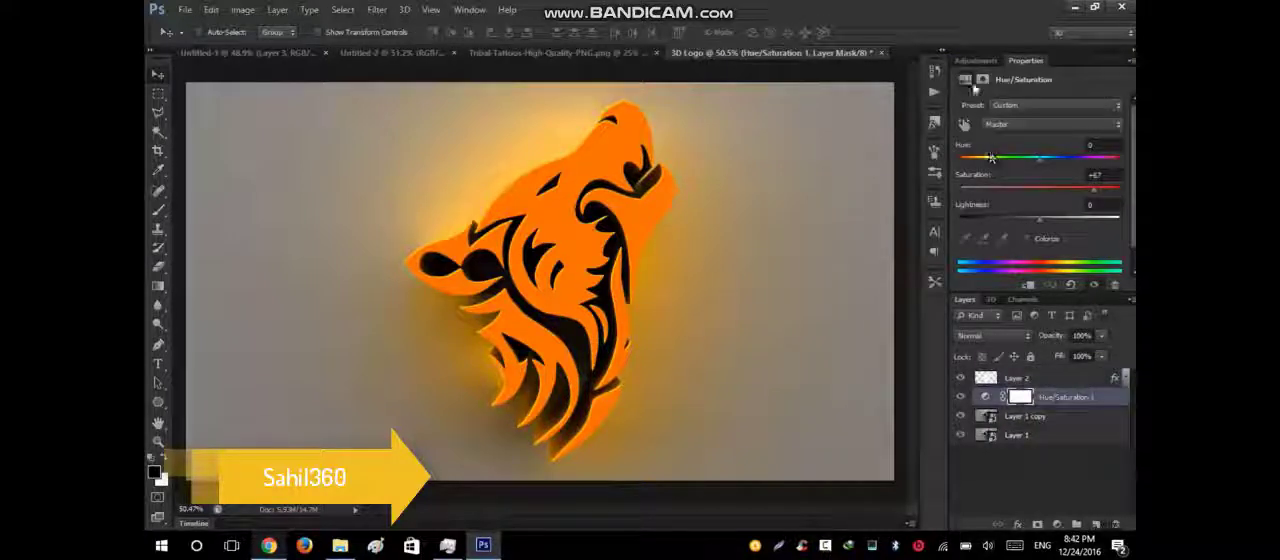
{"action": "left_click", "coordinate": [976, 60]}
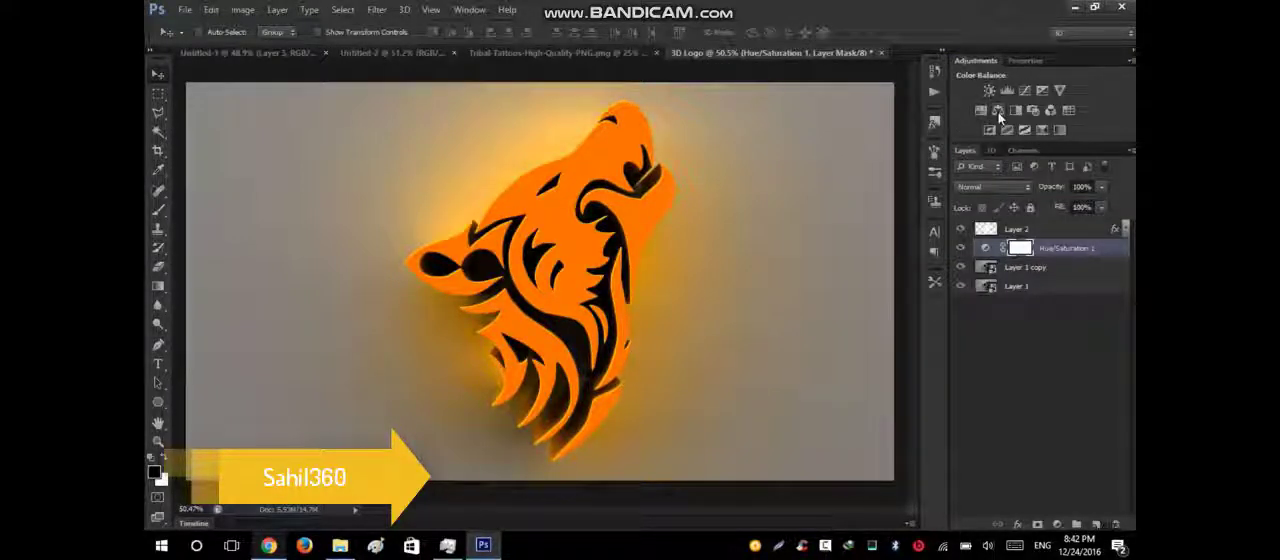
{"action": "left_click", "coordinate": [998, 112]}
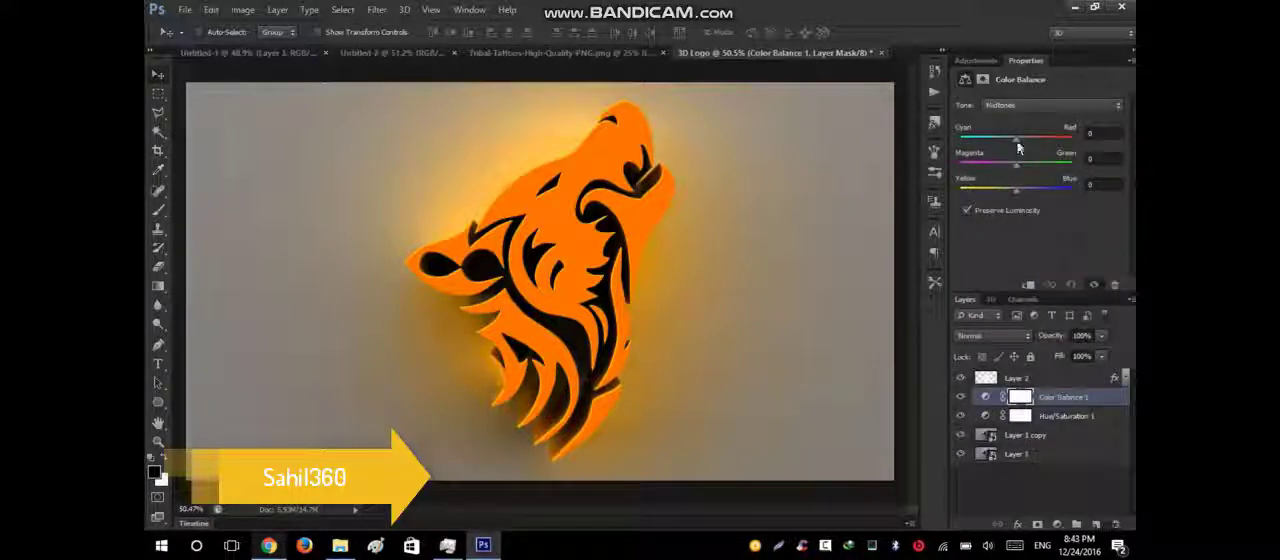
Try shifting the Color Balance midtones strongly toward red and yellow.
{"action": "left_click_drag", "start_coordinate": [1018, 145], "coordinate": [1060, 151]}
{"action": "left_click_drag", "start_coordinate": [1017, 198], "coordinate": [970, 203]}
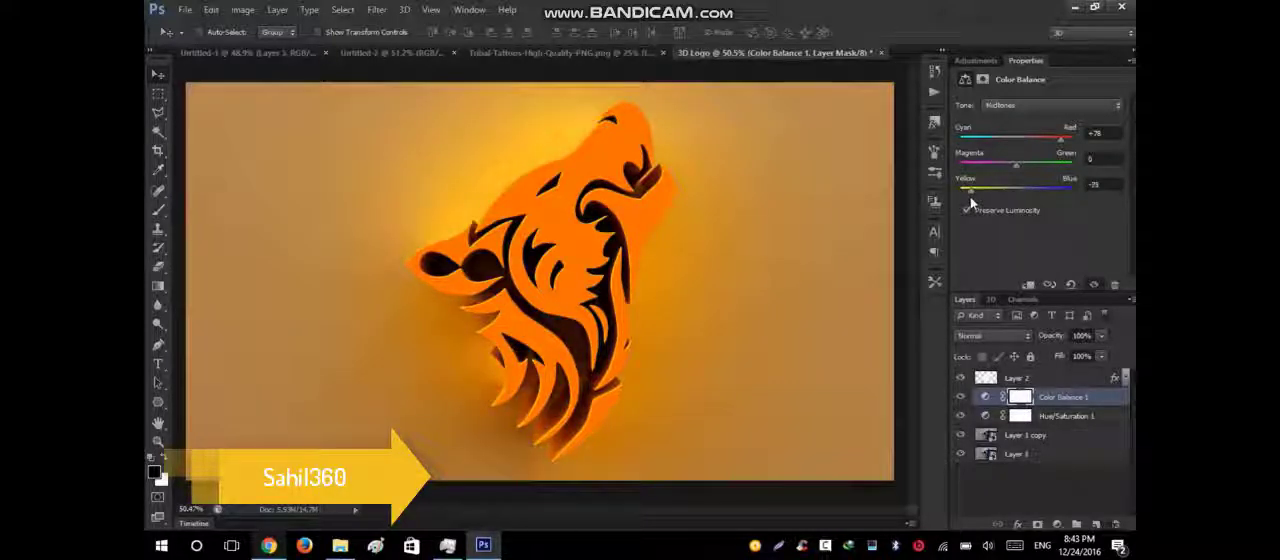
{"action": "scroll", "coordinate": [671, 234], "scroll_direction": "down", "scroll_amount": 2}
Set the Color Balance midtones to Cyan/Red -96, Magenta/Green -94 and Yellow/Blue +83 for a violet-blue background.
{"action": "left_click_drag", "start_coordinate": [1059, 146], "coordinate": [962, 141]}
{"action": "left_click_drag", "start_coordinate": [968, 196], "coordinate": [1057, 203]}
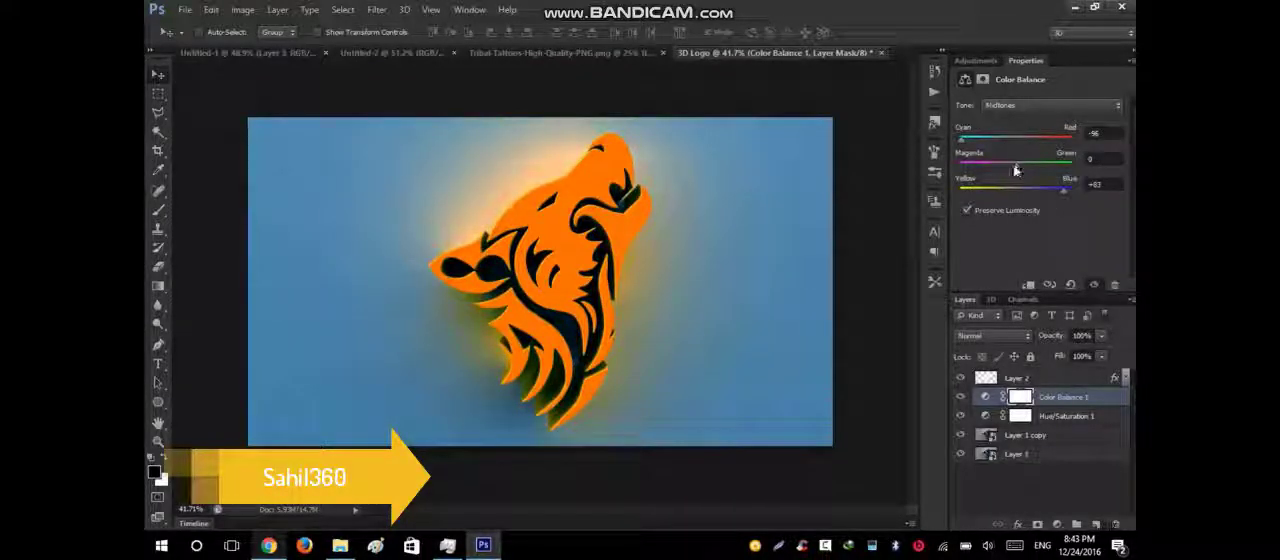
{"action": "left_click_drag", "start_coordinate": [1016, 170], "coordinate": [967, 181]}
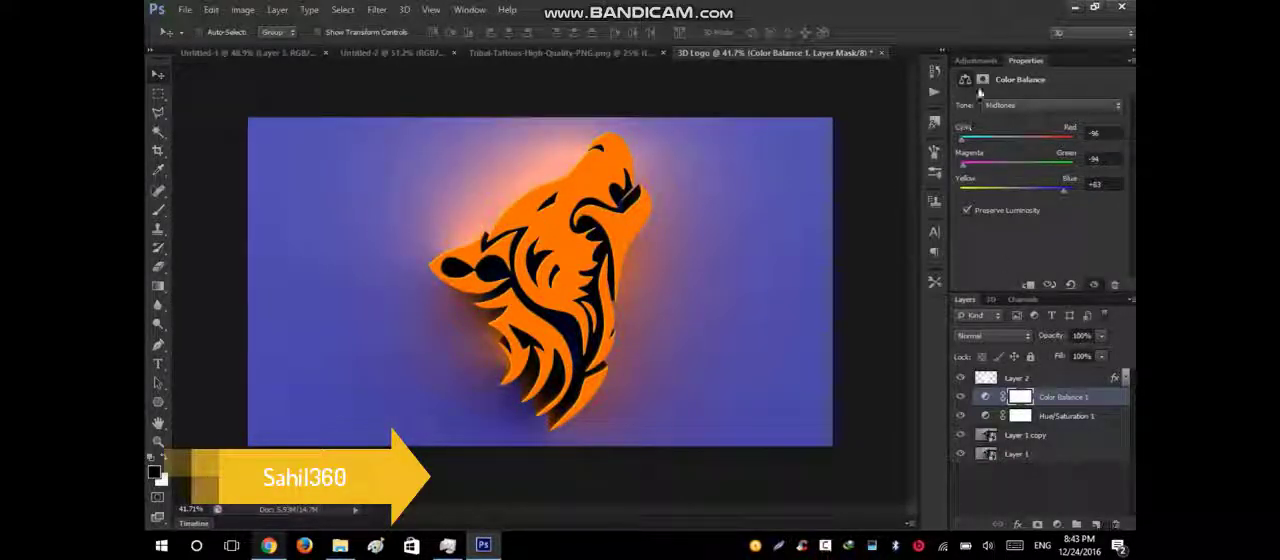
Adjust the Hue/Saturation 1 layer to Hue -4, Saturation +68 and Lightness 0.
{"action": "left_click", "coordinate": [989, 416]}
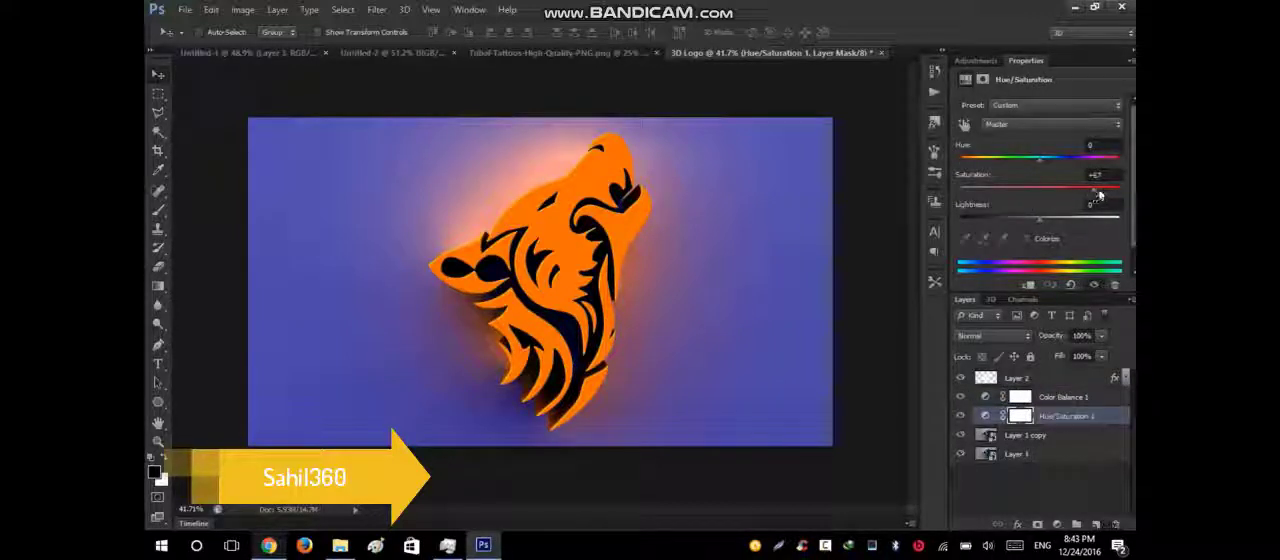
{"action": "mouse_move", "coordinate": [1098, 195]}
{"action": "left_mouse_down"}
{"action": "mouse_move", "coordinate": [1114, 197]}
{"action": "mouse_move", "coordinate": [1096, 203]}
{"action": "left_mouse_up"}
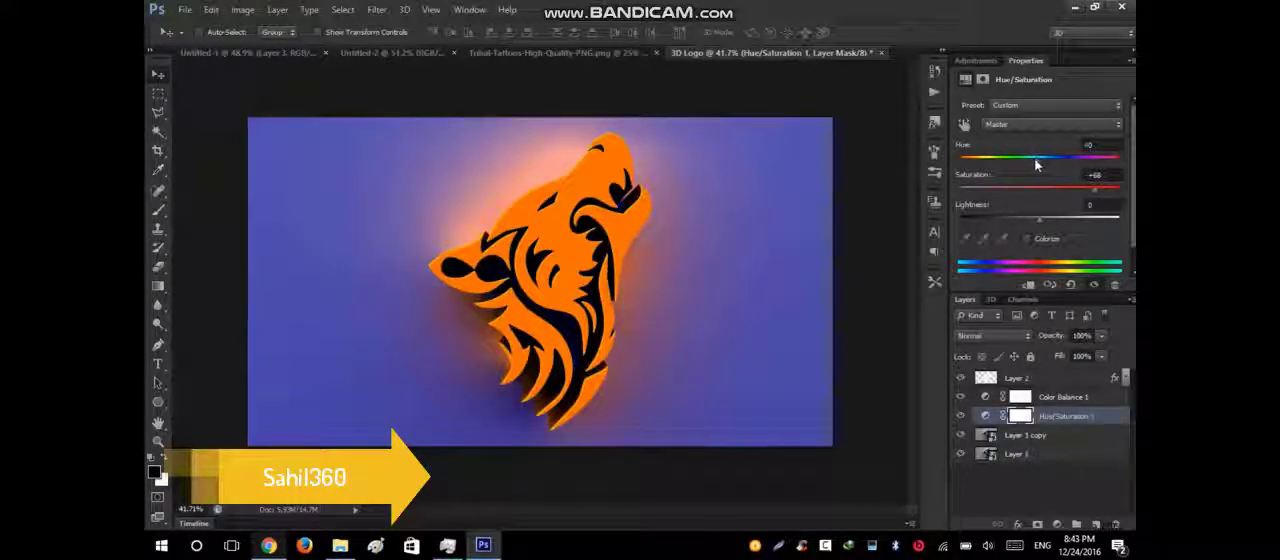
{"action": "left_click_drag", "start_coordinate": [1036, 165], "coordinate": [1037, 168]}
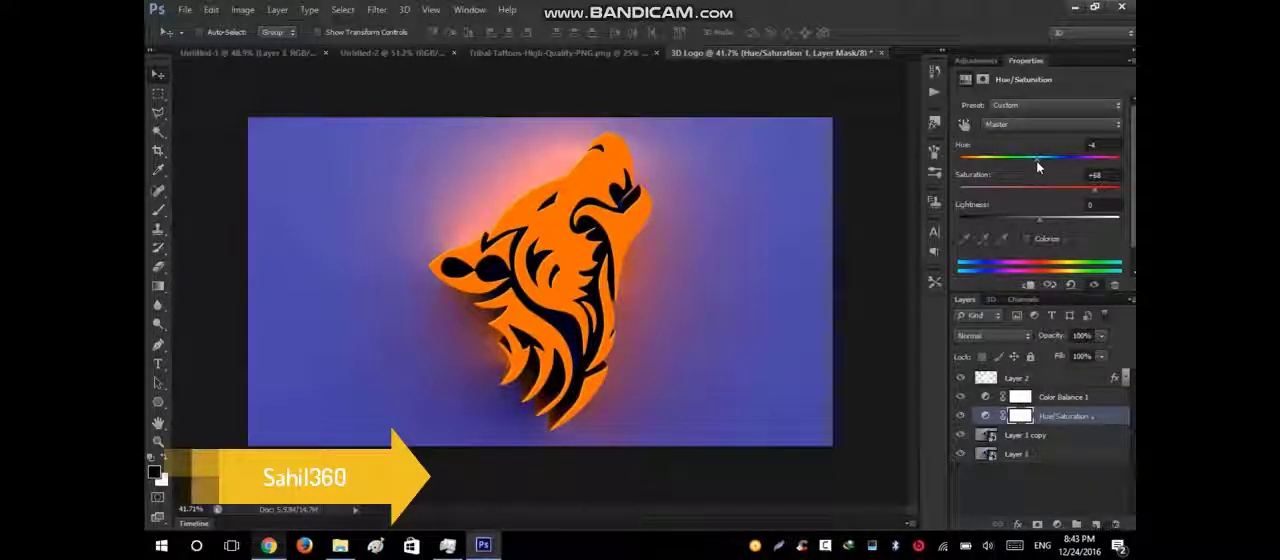
{"action": "left_click_drag", "start_coordinate": [1037, 221], "coordinate": [1044, 227]}
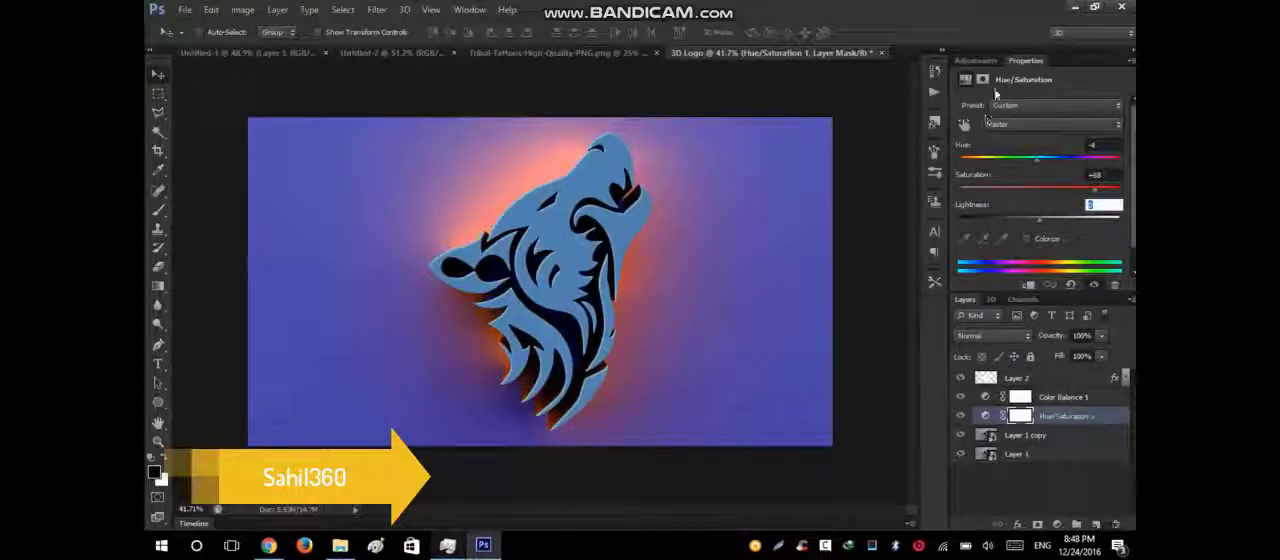
Add a Curves adjustment above Hue/Saturation 1, place lower and upper points on the RGB curve, and compare the logo with Layer 2 hidden.
{"action": "left_click", "coordinate": [976, 60]}
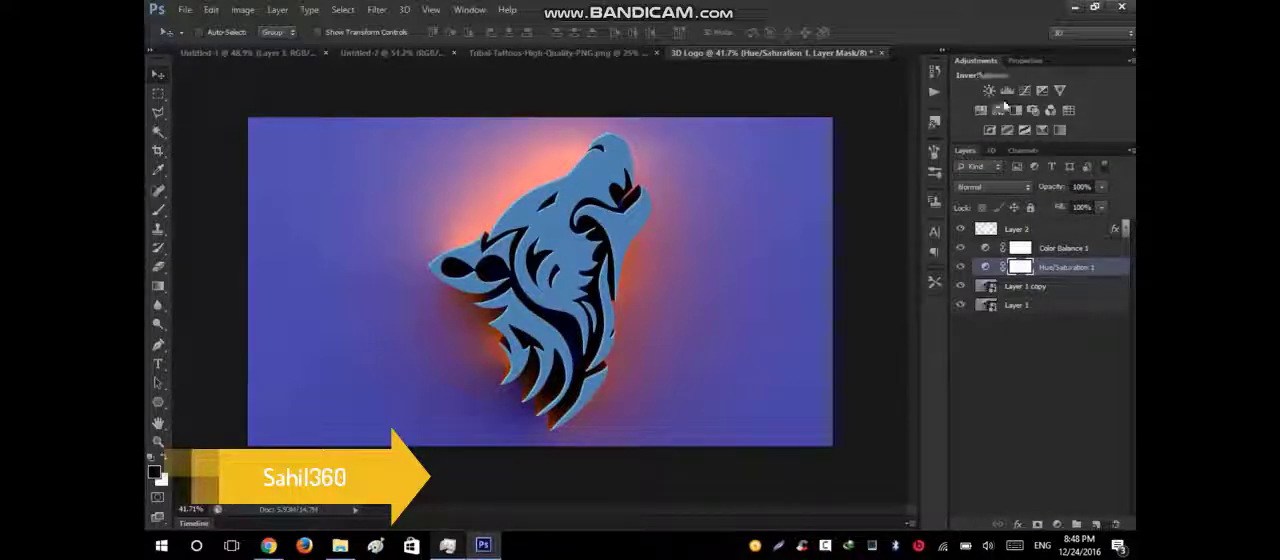
{"action": "left_click", "coordinate": [1024, 90]}
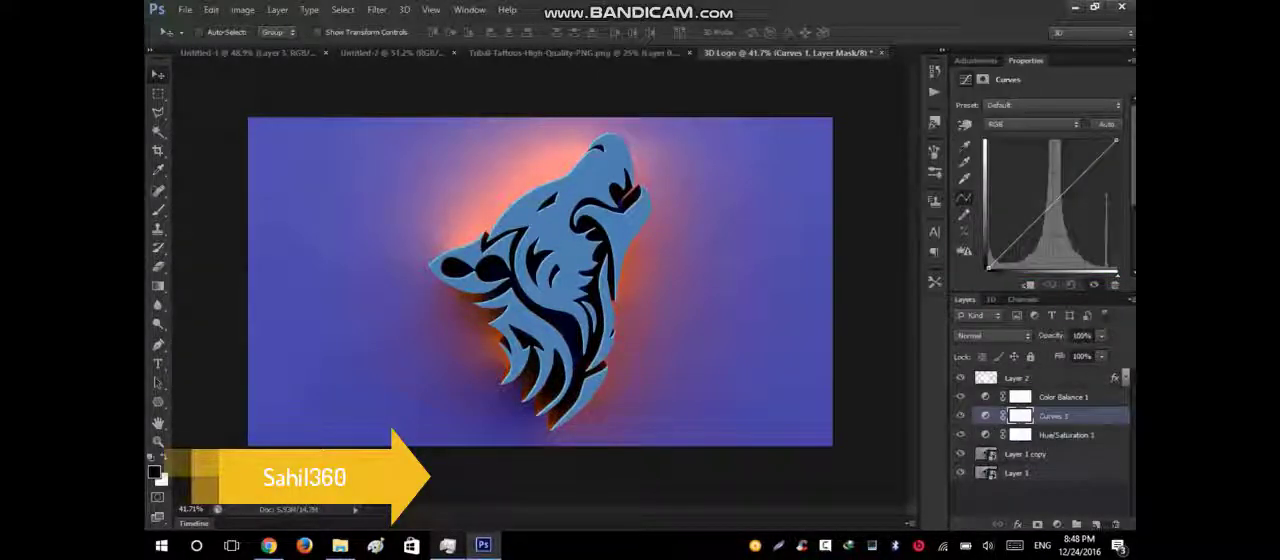
{"action": "left_click_drag", "start_coordinate": [1040, 217], "coordinate": [1038, 224]}
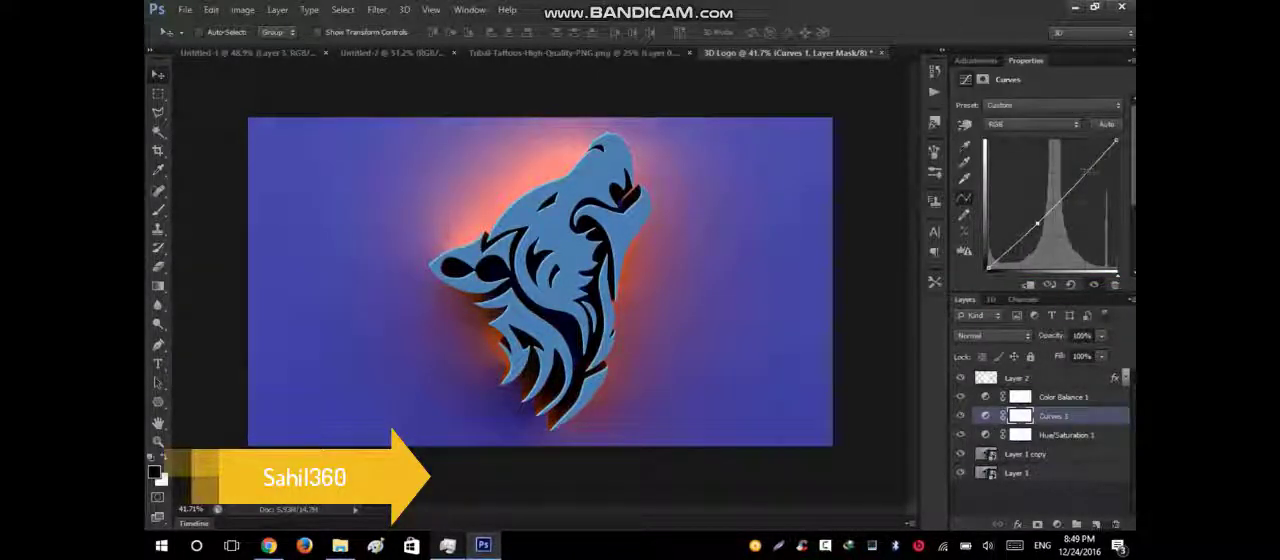
{"action": "left_click", "coordinate": [1087, 171]}
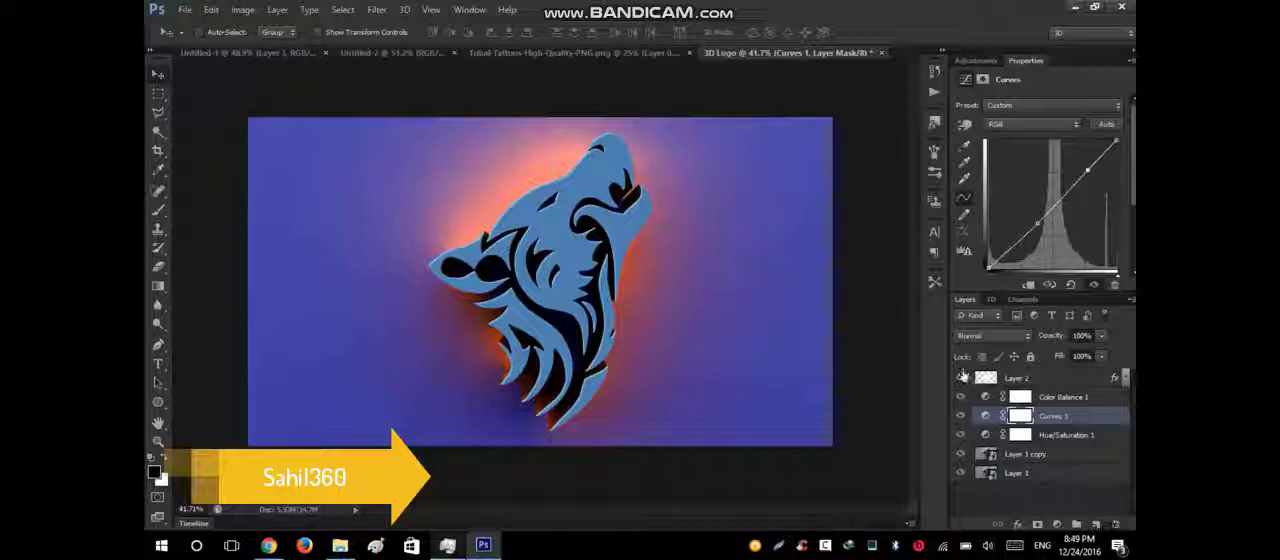
{"action": "left_click", "coordinate": [962, 377]}
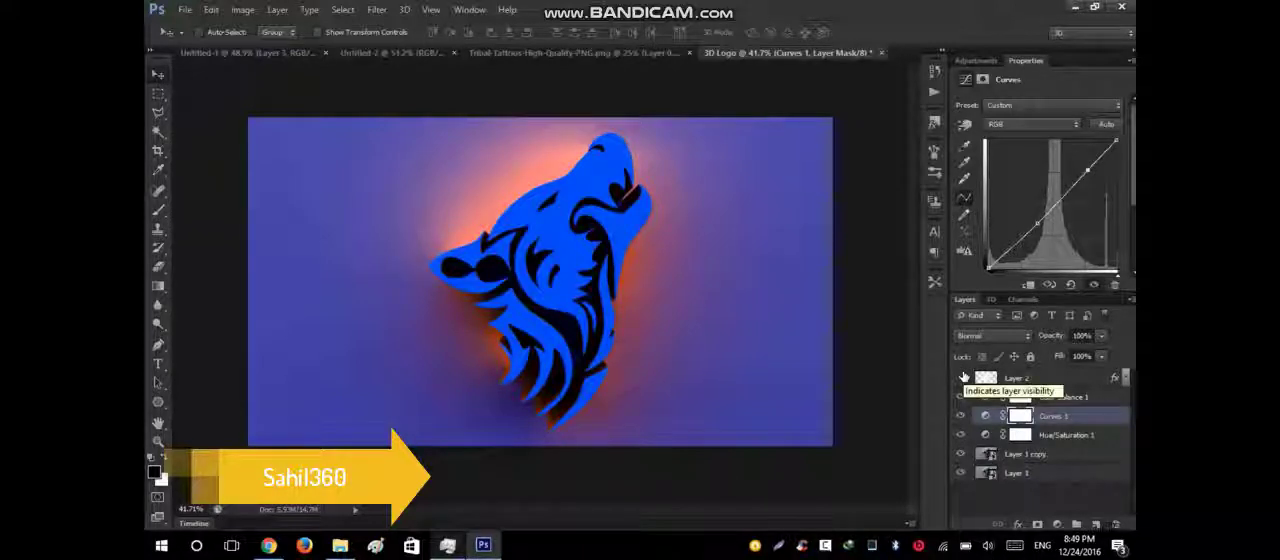
{"action": "left_click", "coordinate": [963, 377]}
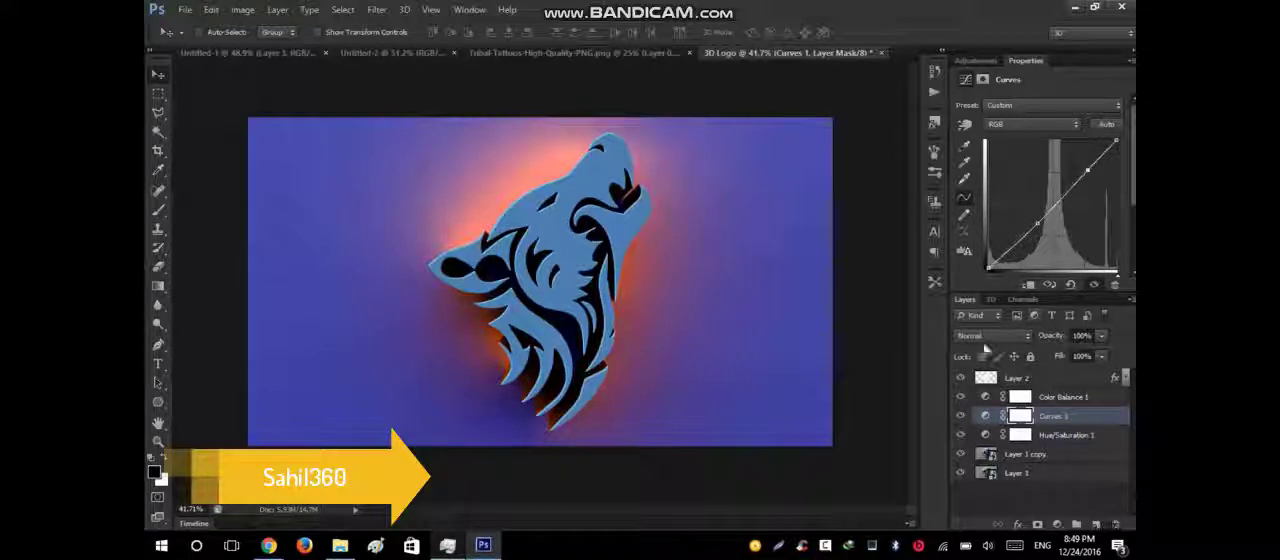
Add a Selective Color adjustment above Curves 1 and target the Blacks.
{"action": "left_click", "coordinate": [975, 60]}
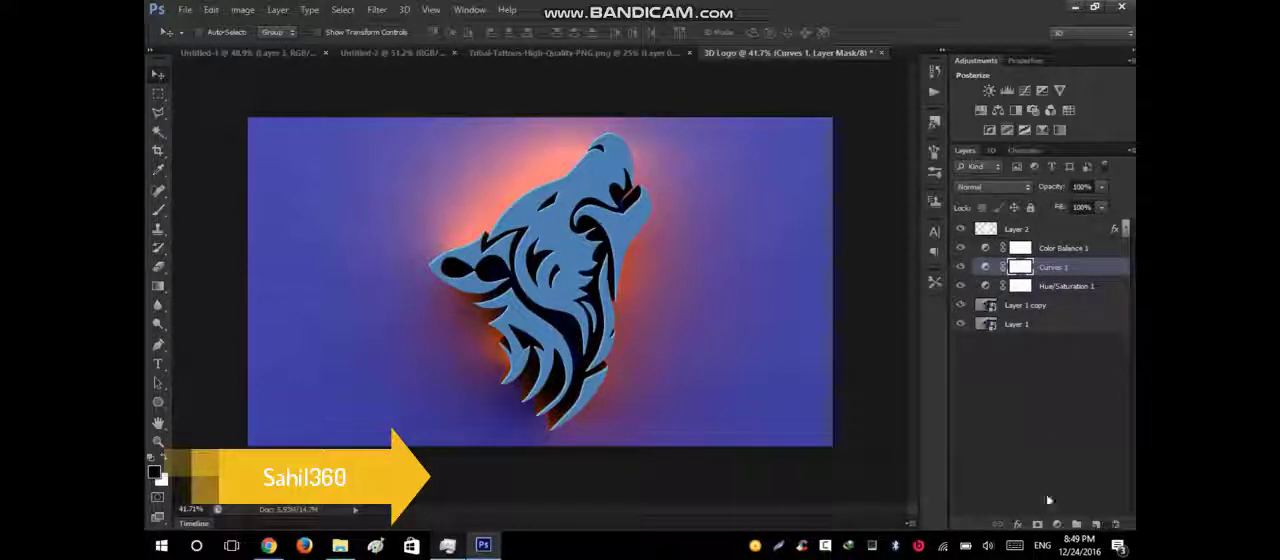
{"action": "left_click", "coordinate": [1057, 524]}
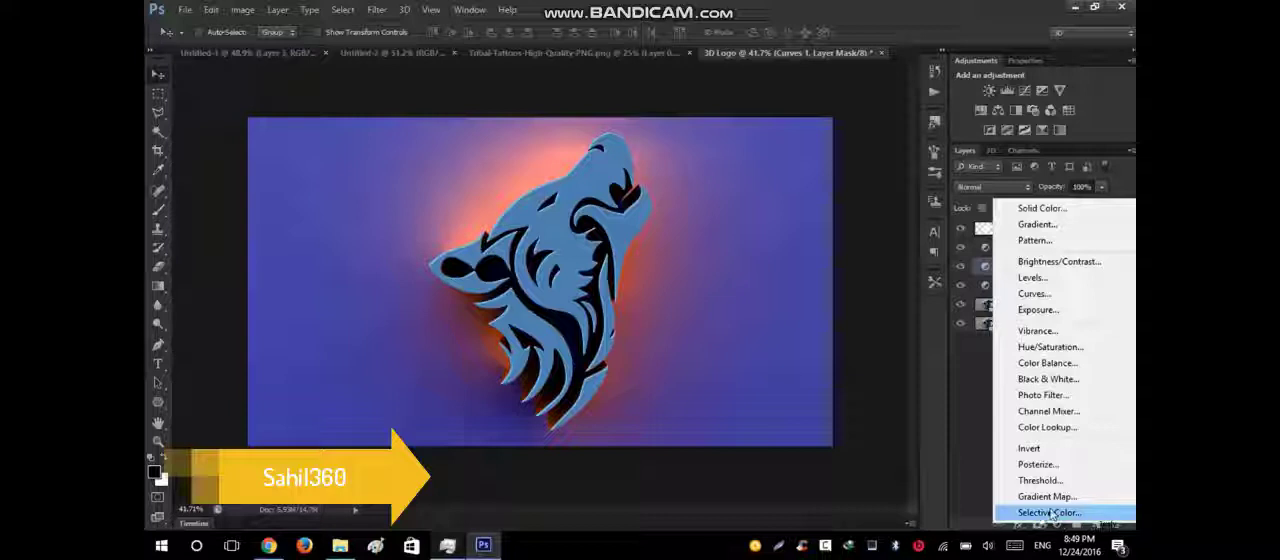
{"action": "left_click", "coordinate": [1050, 513]}
{"action": "left_click", "coordinate": [1006, 126]}
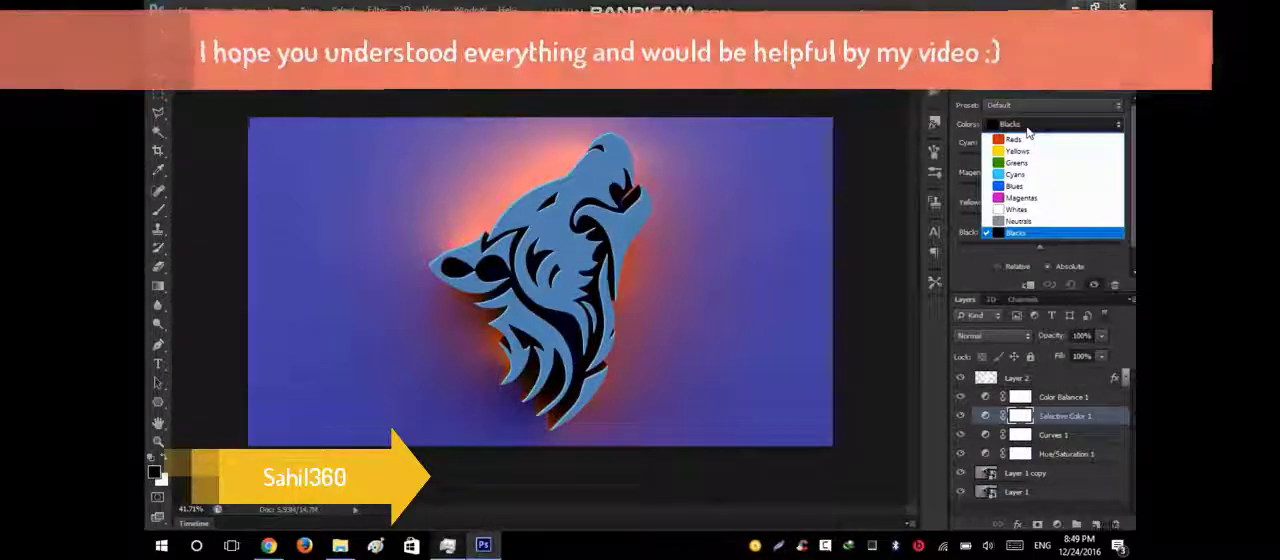
{"action": "left_click", "coordinate": [1012, 233]}
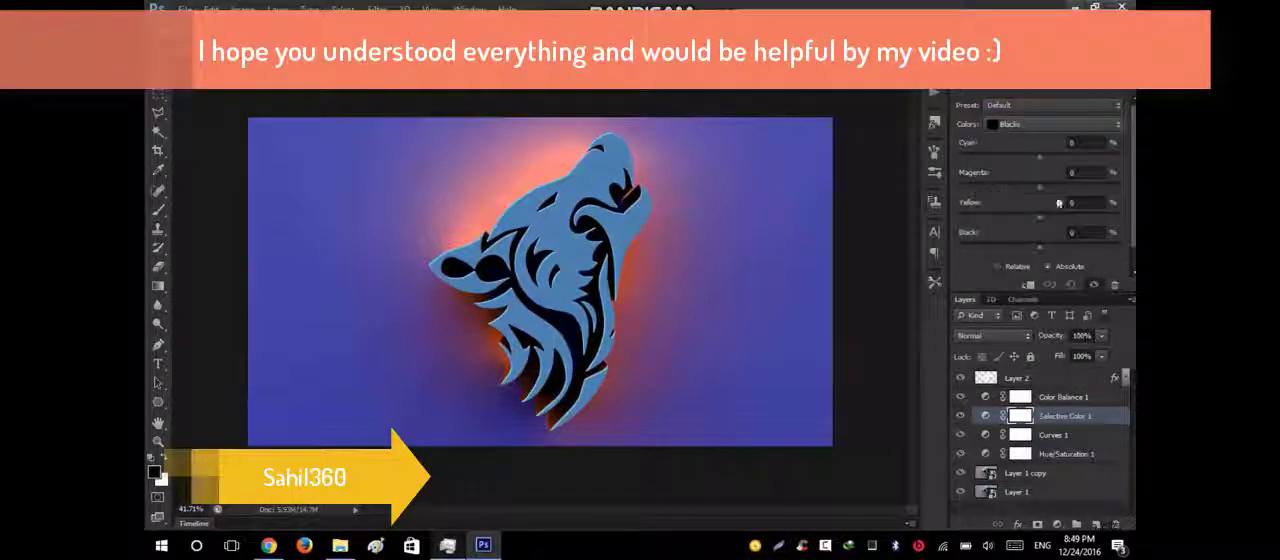
Set the Selective Color Blacks to Cyan -17, Magenta 0, Yellow 0 and Black +37.
{"action": "left_click_drag", "start_coordinate": [1044, 163], "coordinate": [1048, 192]}
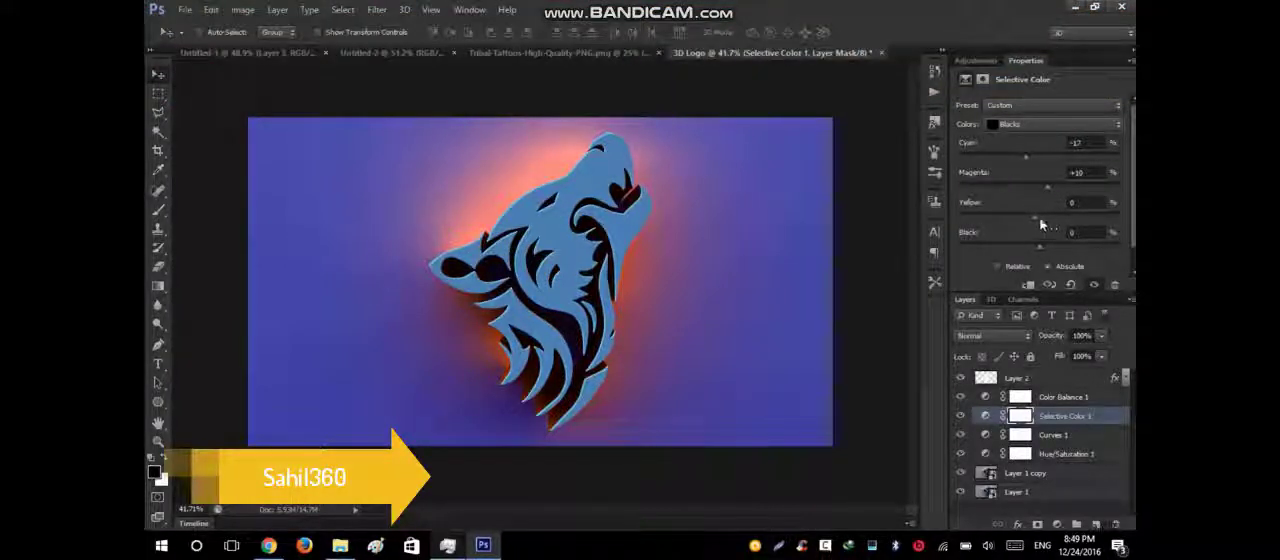
{"action": "left_click_drag", "start_coordinate": [1040, 224], "coordinate": [1043, 223]}
{"action": "left_click", "coordinate": [1085, 173]}
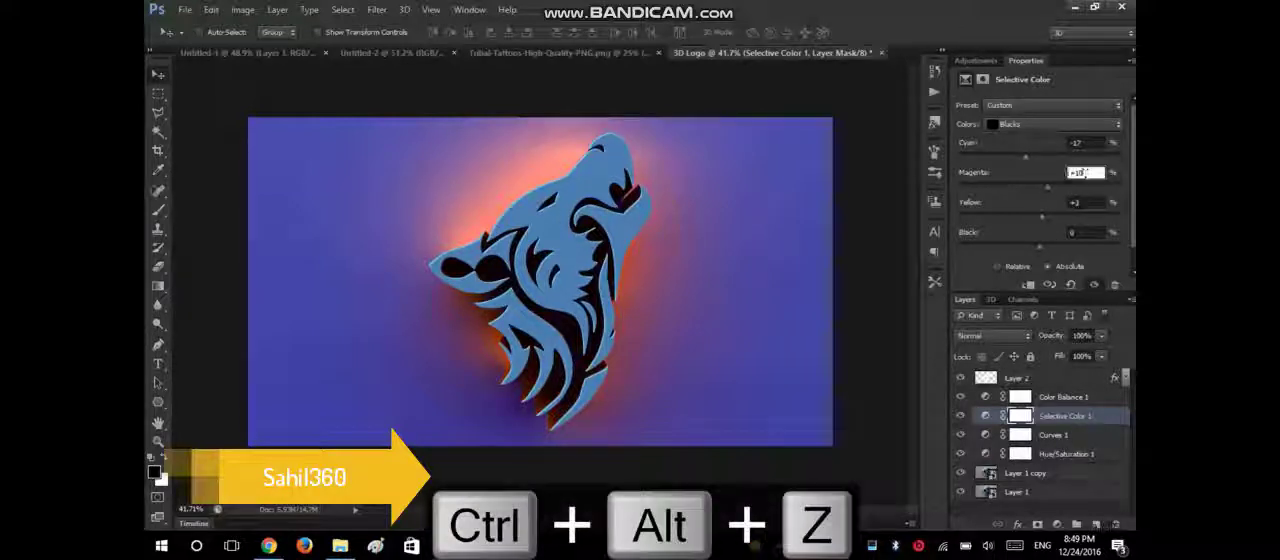
{"action": "type", "text": "0"}
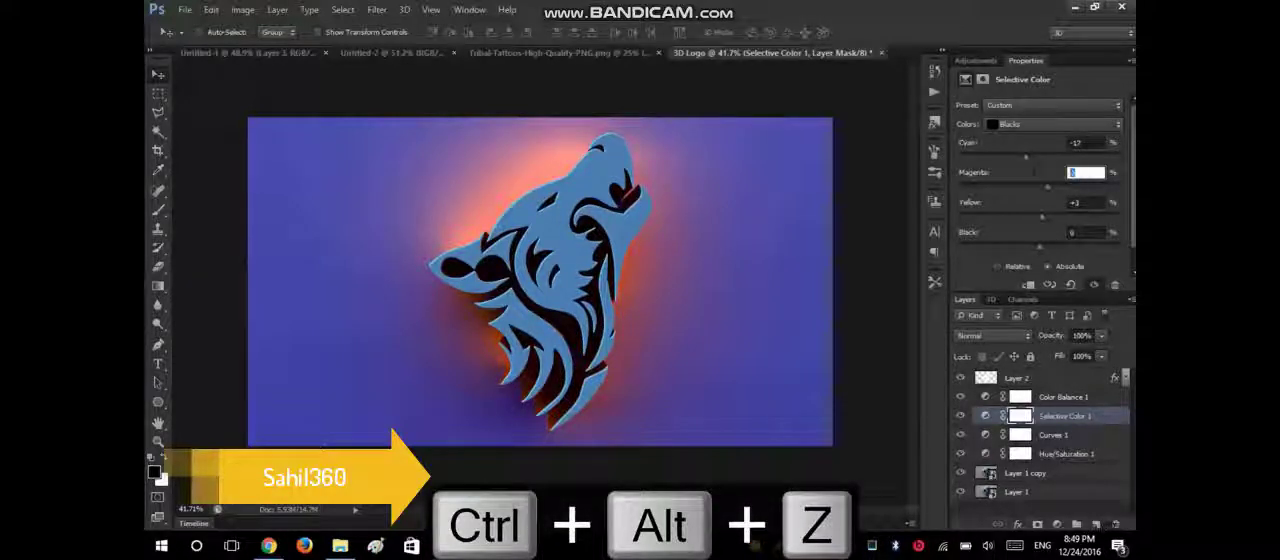
{"action": "left_click_drag", "start_coordinate": [1084, 203], "coordinate": [1060, 203]}
{"action": "type", "text": "0"}
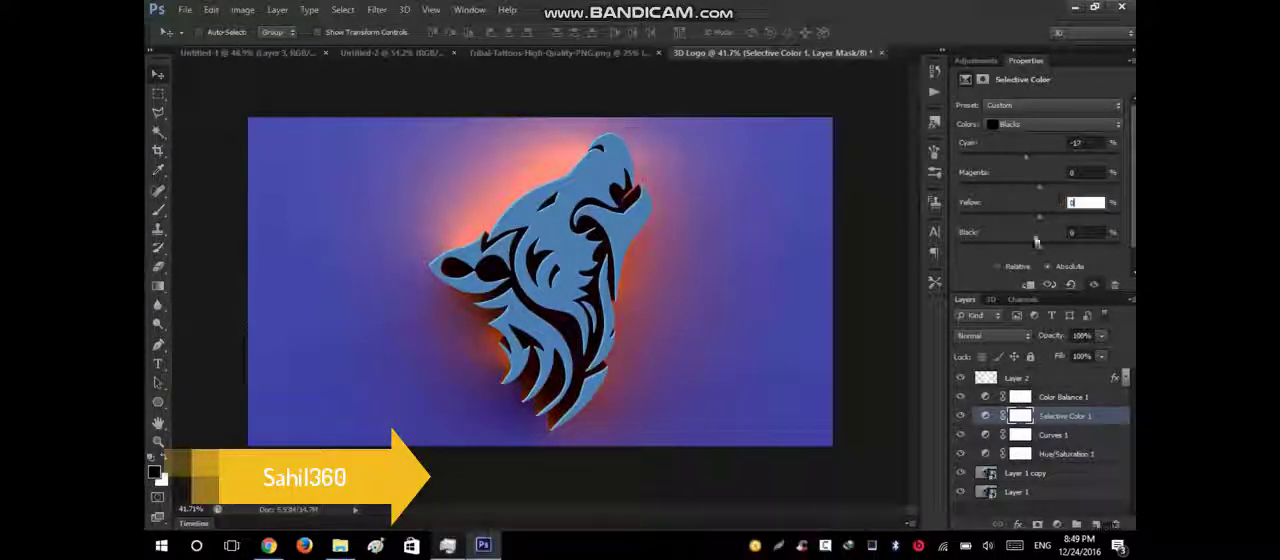
{"action": "left_click_drag", "start_coordinate": [1034, 251], "coordinate": [1049, 254]}
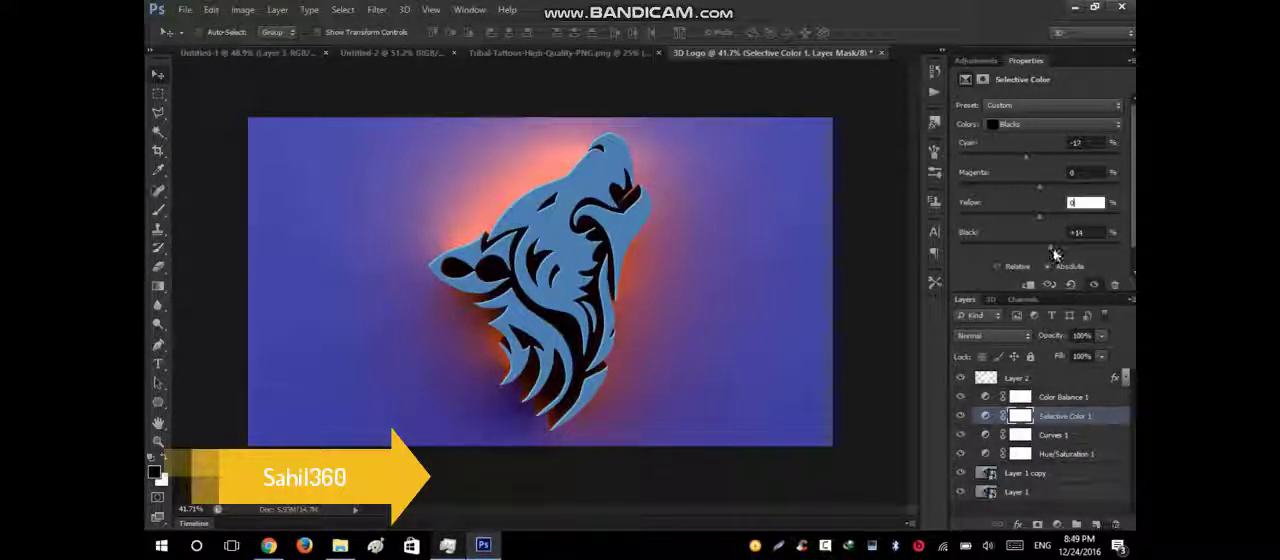
{"action": "left_click_drag", "start_coordinate": [1058, 258], "coordinate": [1080, 276]}
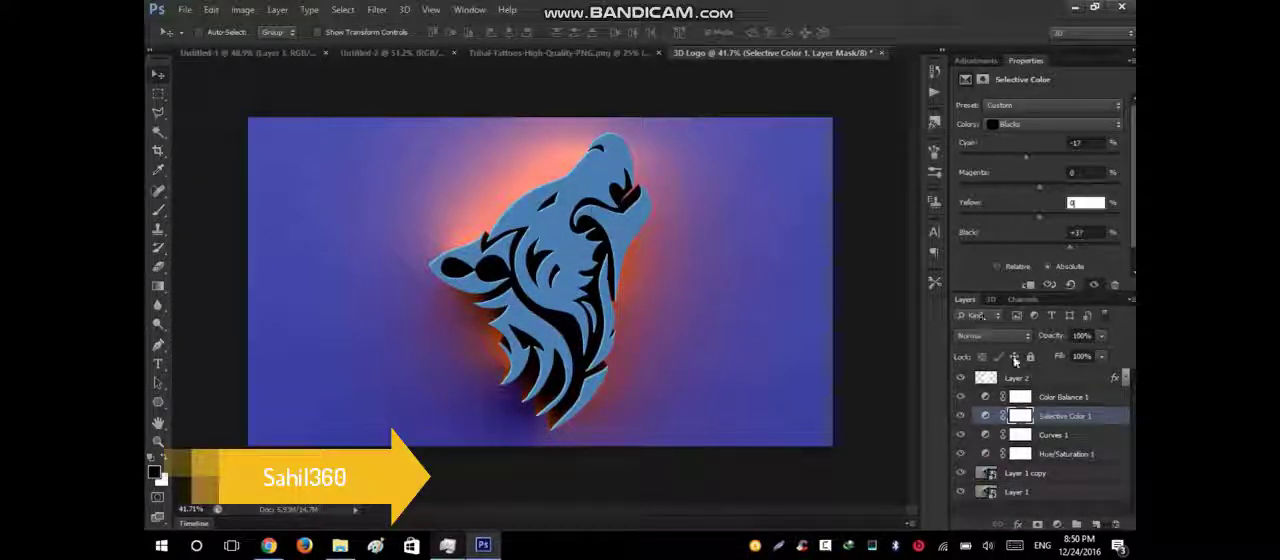
Paint black over the wolf on the Selective Color 1 mask with a 200 px brush to exclude it from the adjustment.
{"action": "left_click", "coordinate": [1020, 421]}
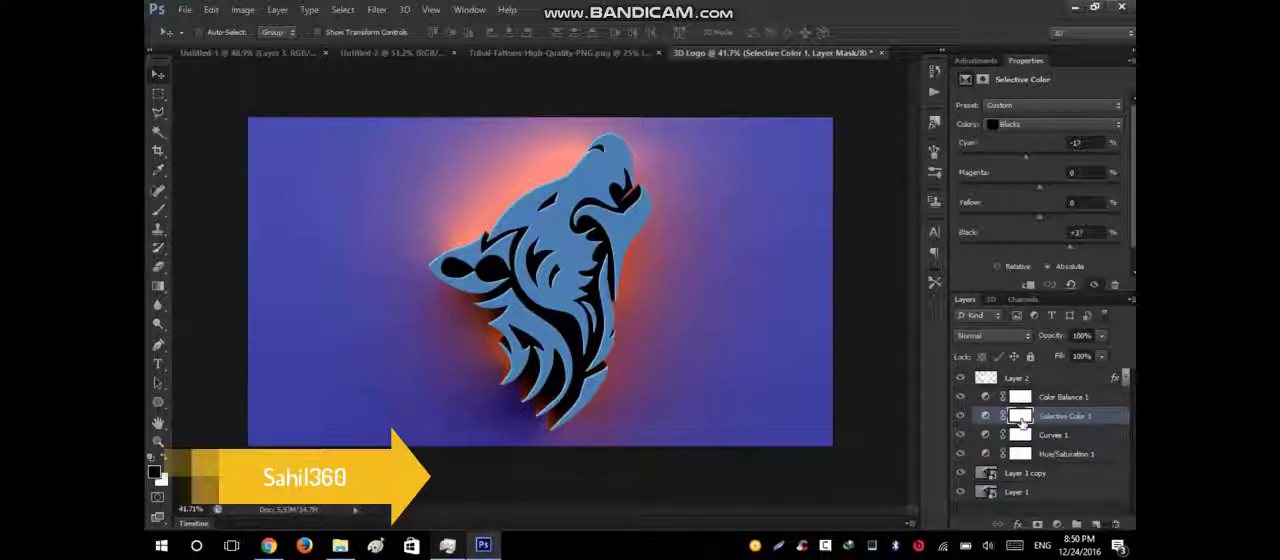
{"action": "key", "text": "b"}
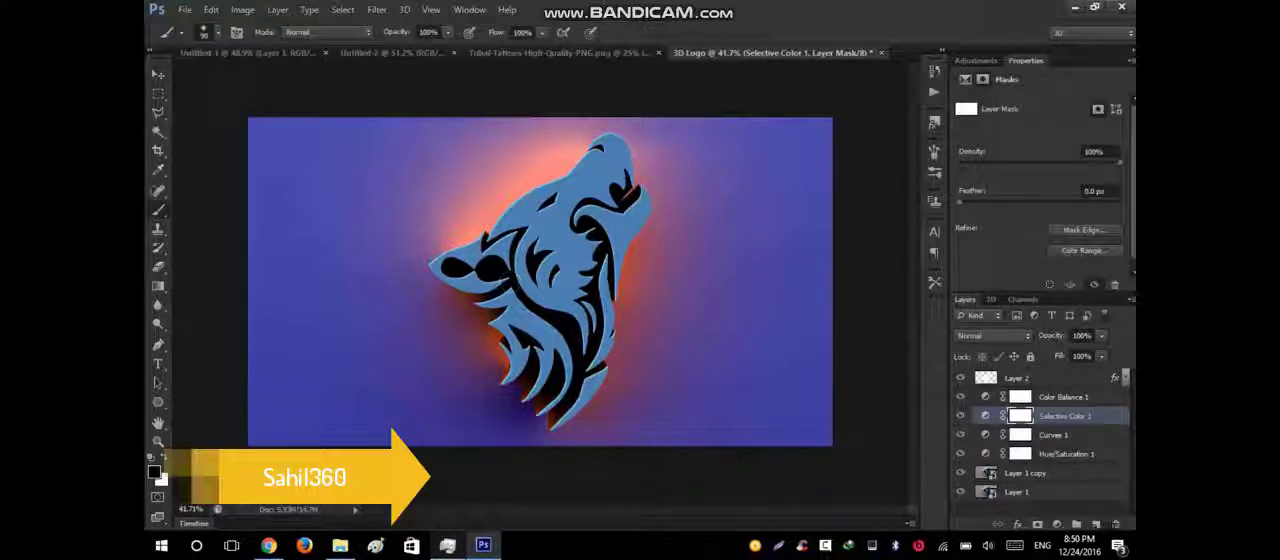
{"action": "key", "text": "bracketright"}
{"action": "key", "text": "bracketright"}
{"action": "left_click_drag", "start_coordinate": [570, 322], "coordinate": [571, 368]}
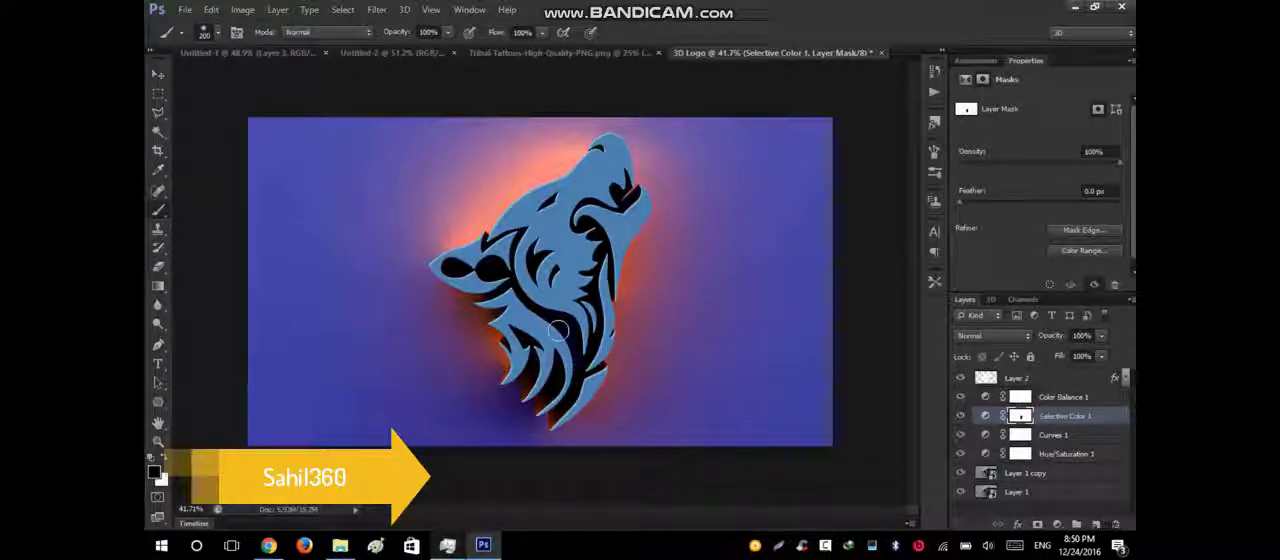
{"action": "mouse_move", "coordinate": [558, 331]}
{"action": "left_mouse_down"}
{"action": "mouse_move", "coordinate": [573, 384]}
{"action": "mouse_move", "coordinate": [548, 366]}
{"action": "mouse_move", "coordinate": [579, 310]}
{"action": "left_mouse_up"}
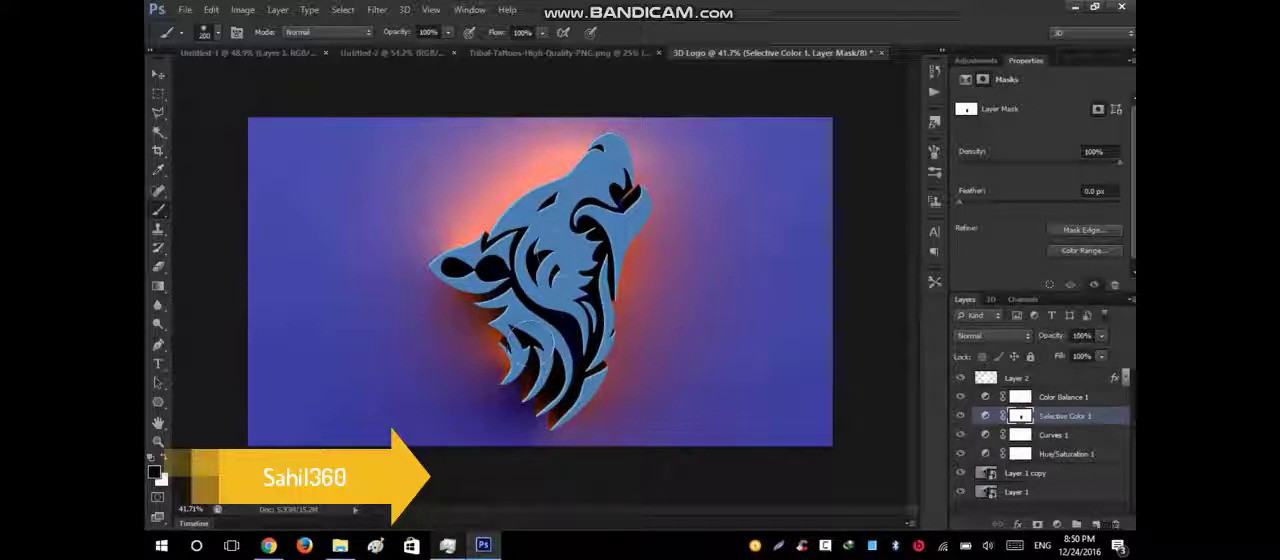
{"action": "left_click_drag", "start_coordinate": [526, 361], "coordinate": [567, 314]}
{"action": "left_click", "coordinate": [157, 76]}
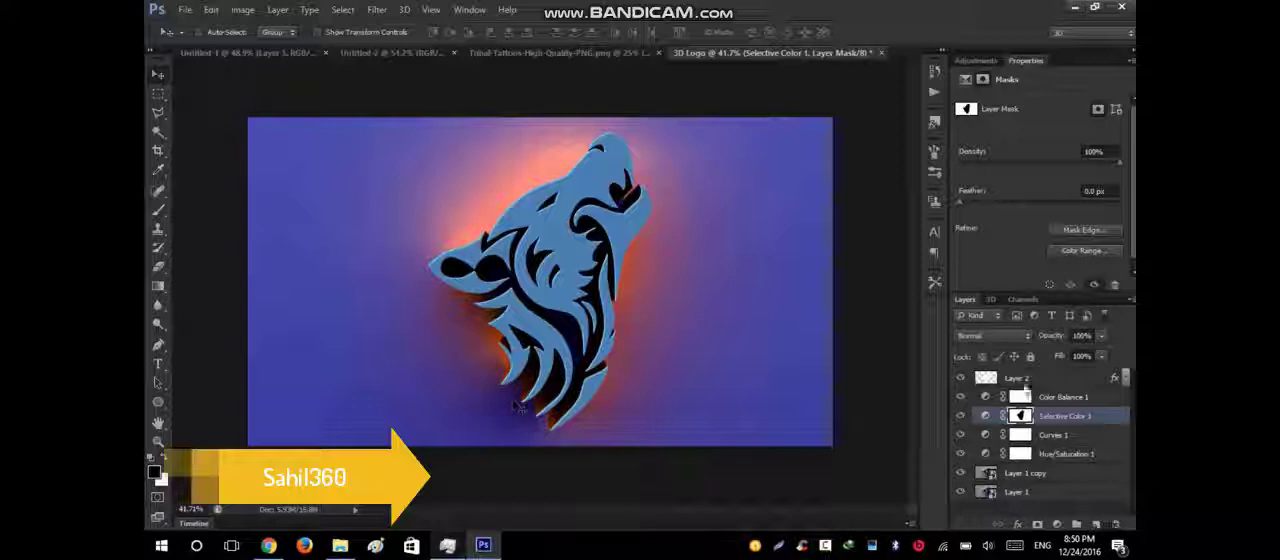
Change the Color Overlay color in Layer 2's layer style to the saturated blue #0d6dbe.
{"action": "double_click", "coordinate": [1012, 64]}
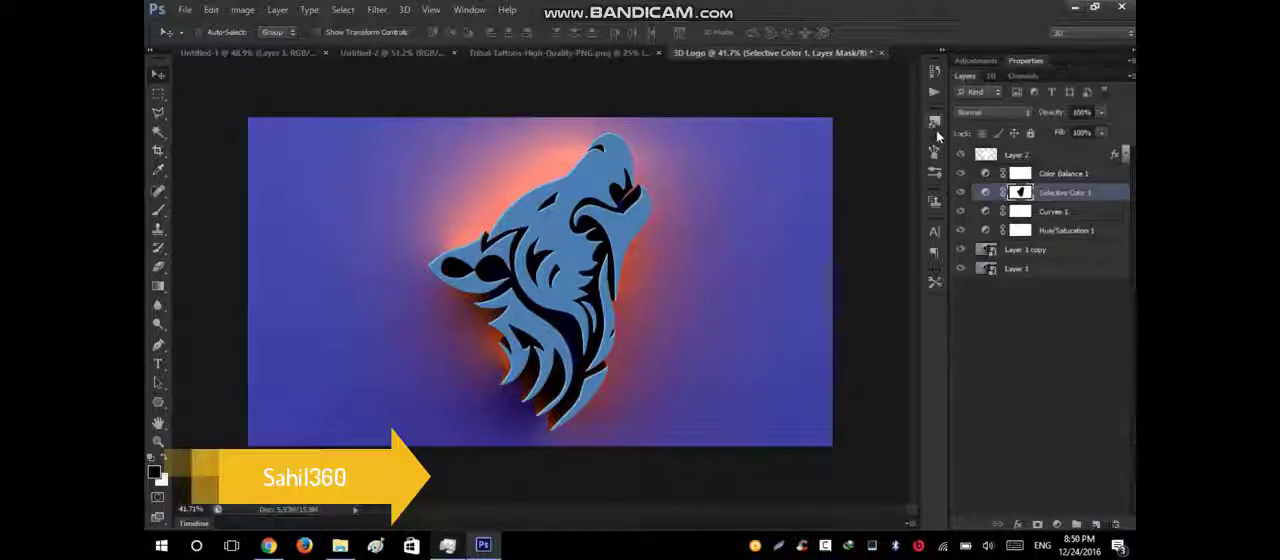
{"action": "left_click", "coordinate": [1126, 158]}
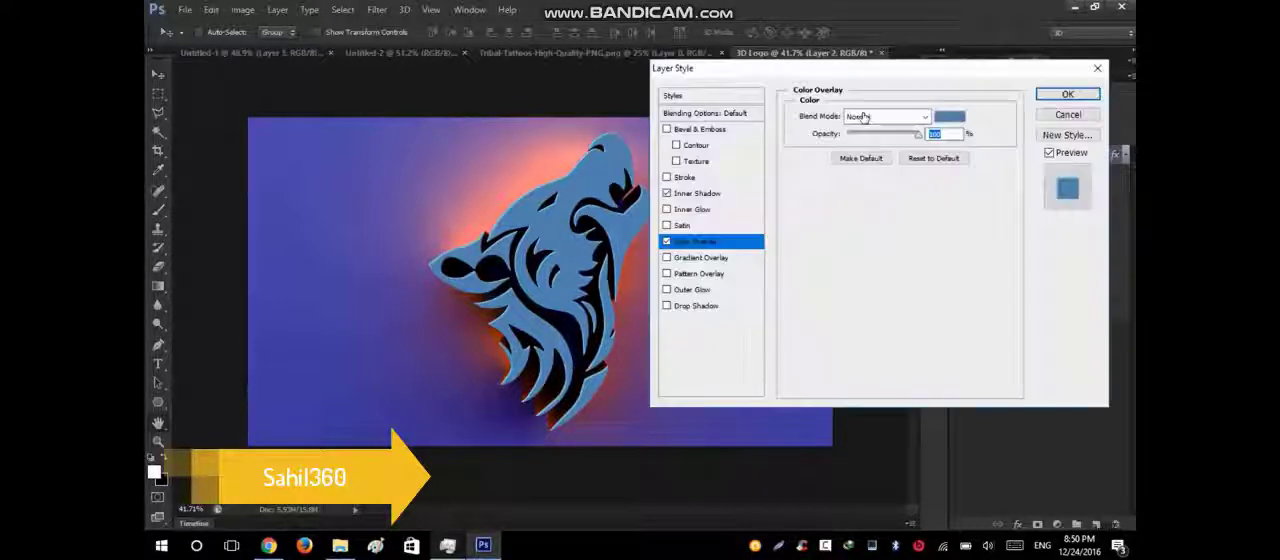
{"action": "left_click", "coordinate": [966, 115]}
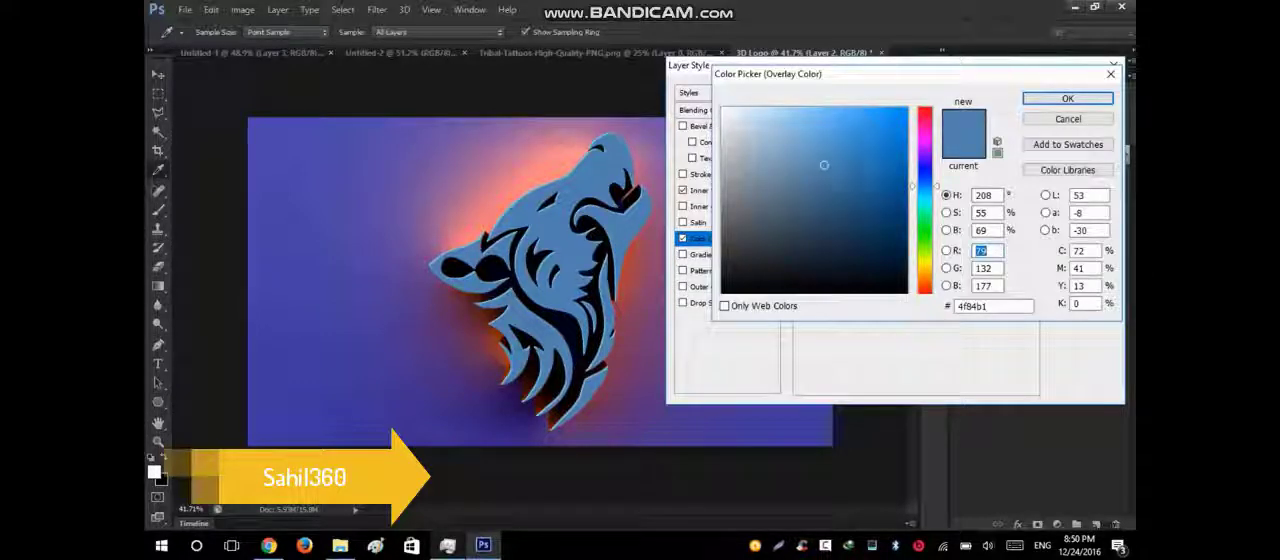
{"action": "left_click", "coordinate": [895, 153]}
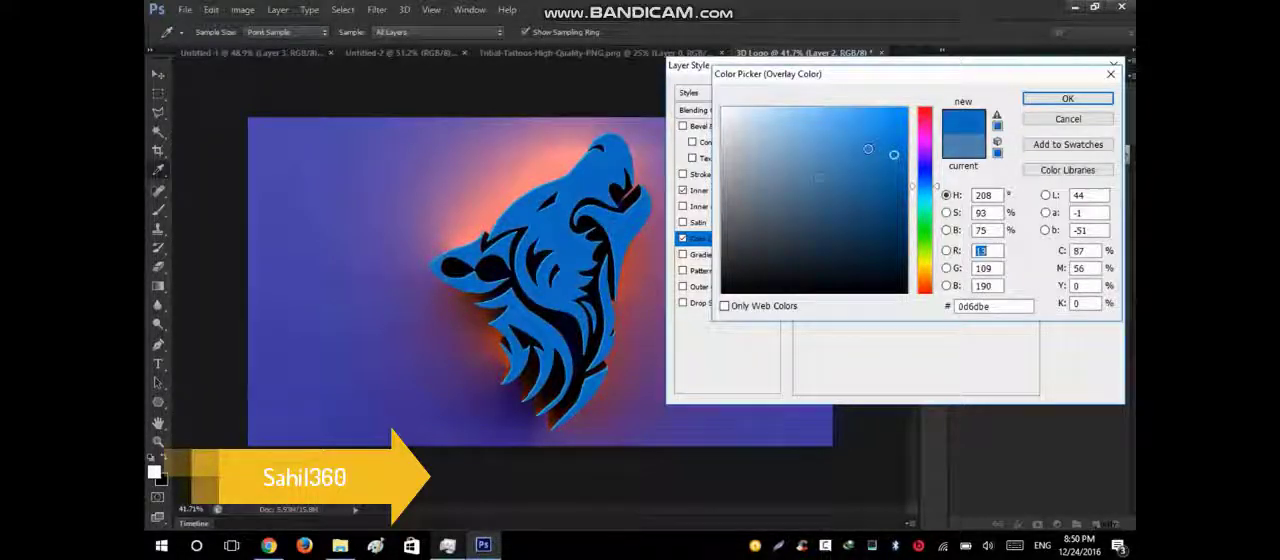